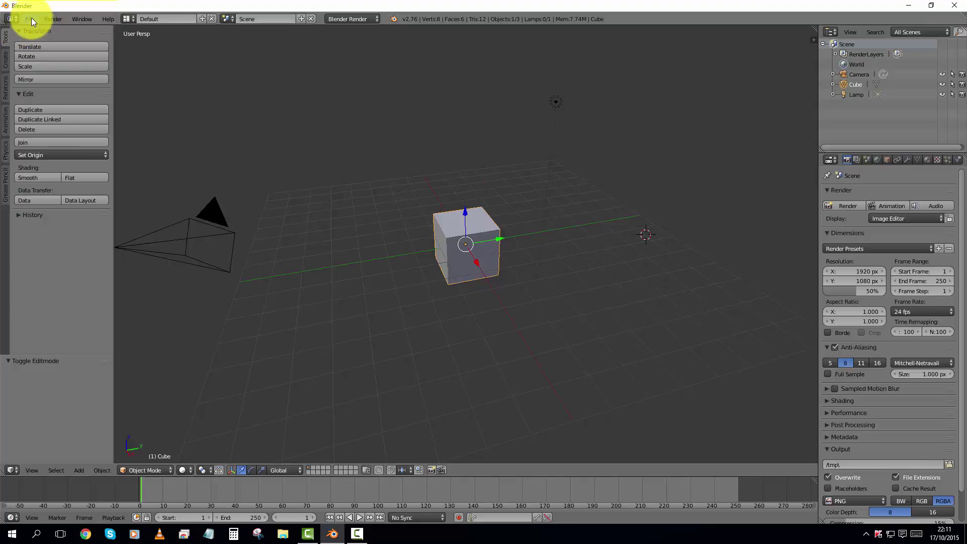
Step: Open the user preferences, move their window toward the middle of the screen and enlarge it to show all System settings
{"action": "left_click", "coordinate": [31, 19]}
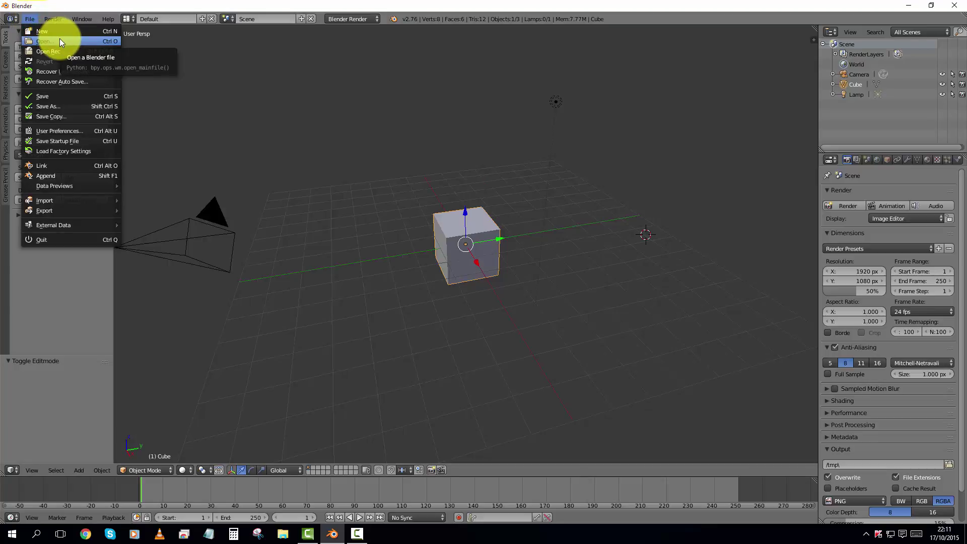
{"action": "mouse_move", "coordinate": [62, 54]}
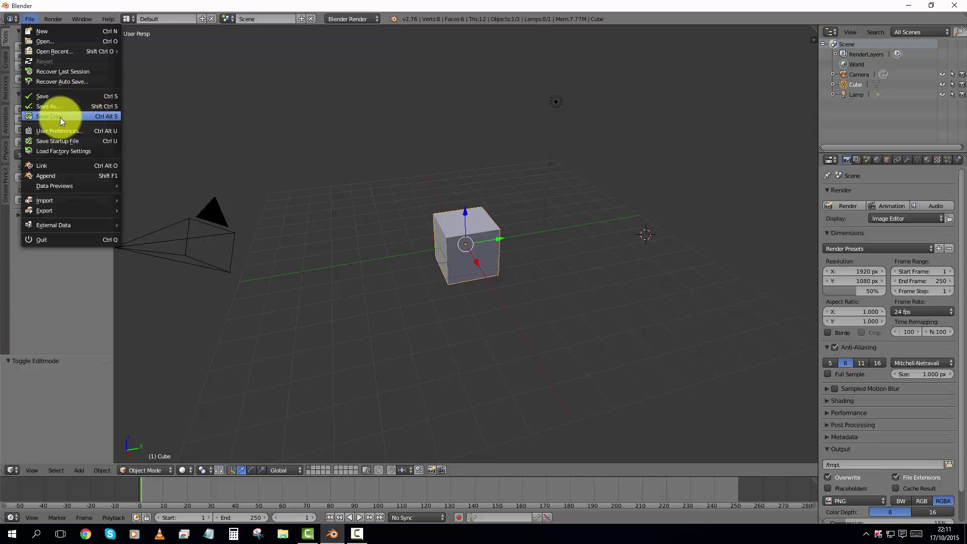
{"action": "left_click", "coordinate": [74, 131]}
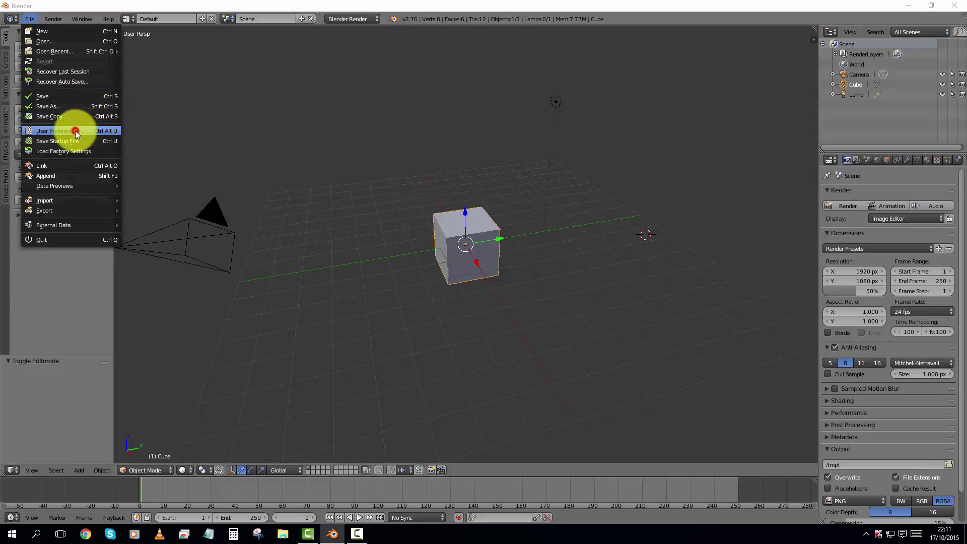
{"action": "left_click", "coordinate": [193, 22]}
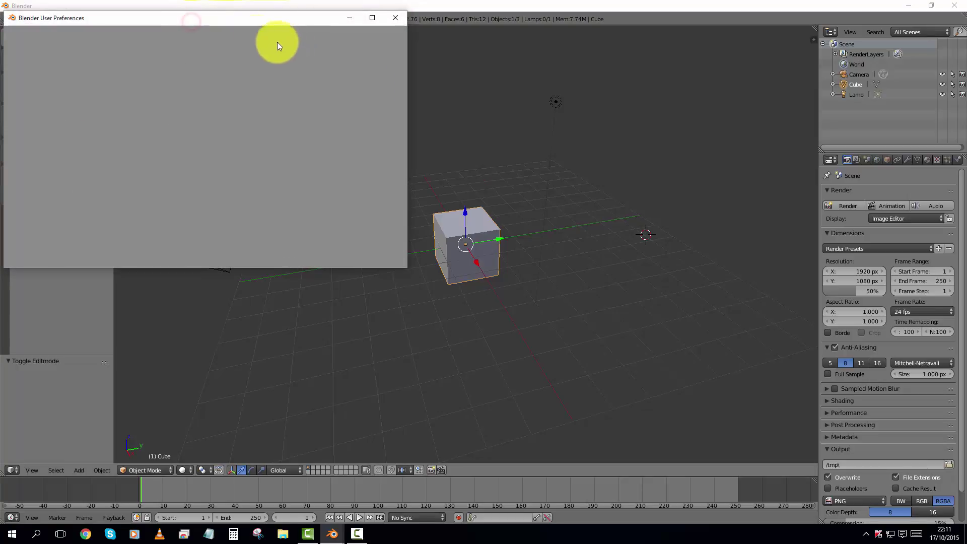
{"action": "mouse_move", "coordinate": [128, 20]}
{"action": "left_mouse_down"}
{"action": "mouse_move", "coordinate": [195, 39]}
{"action": "mouse_move", "coordinate": [262, 43]}
{"action": "left_mouse_up"}
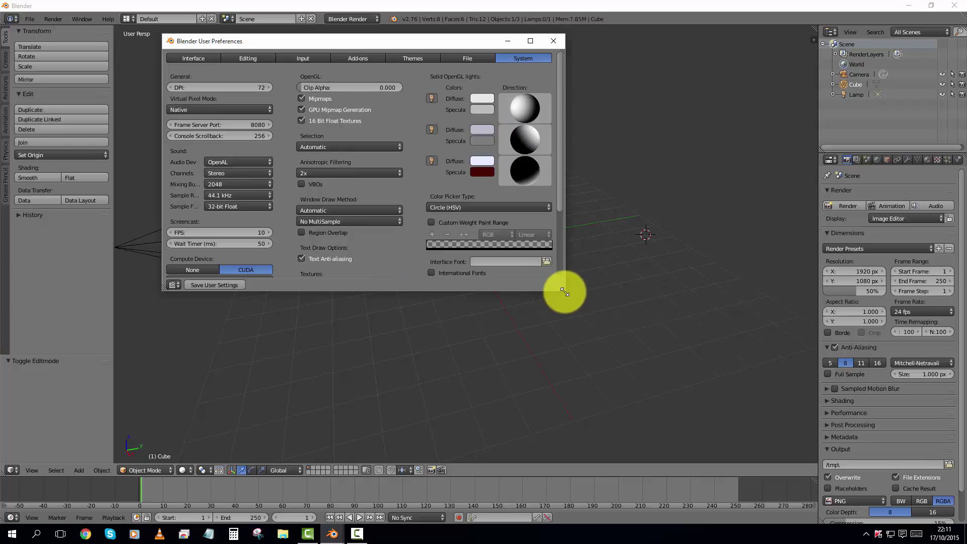
{"action": "left_click_drag", "start_coordinate": [564, 291], "coordinate": [650, 397]}
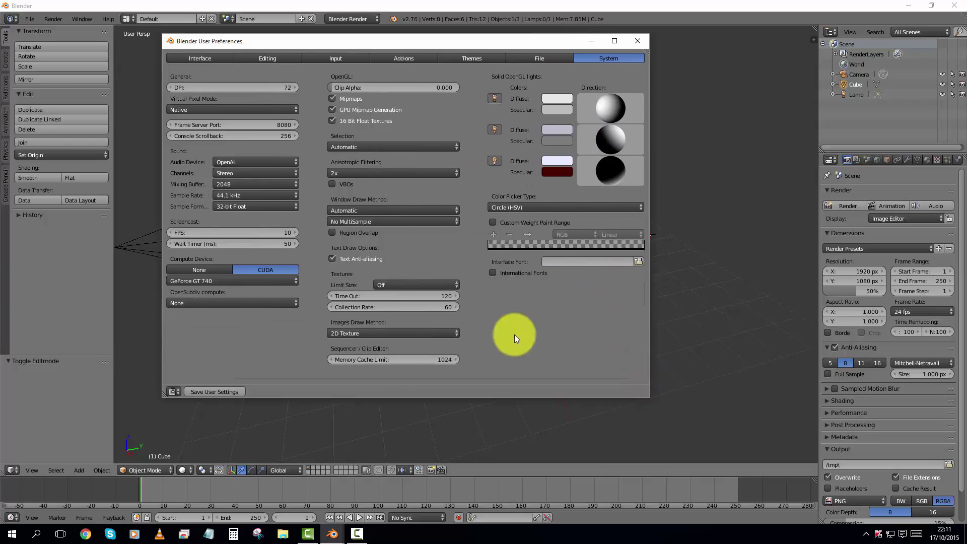
Step: Enable International Fonts in the System preferences and view the available interface languages, keeping Default
{"action": "left_click", "coordinate": [494, 273]}
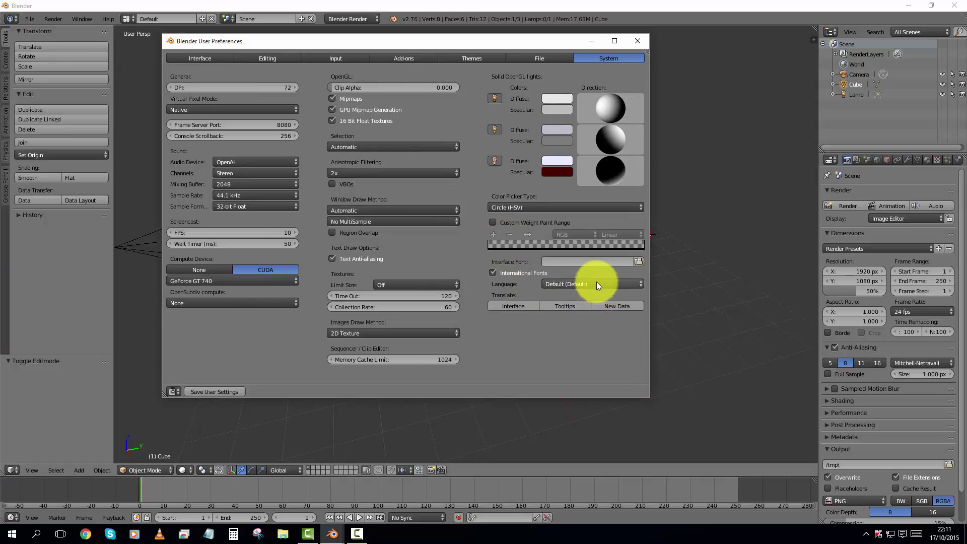
{"action": "left_click", "coordinate": [578, 285]}
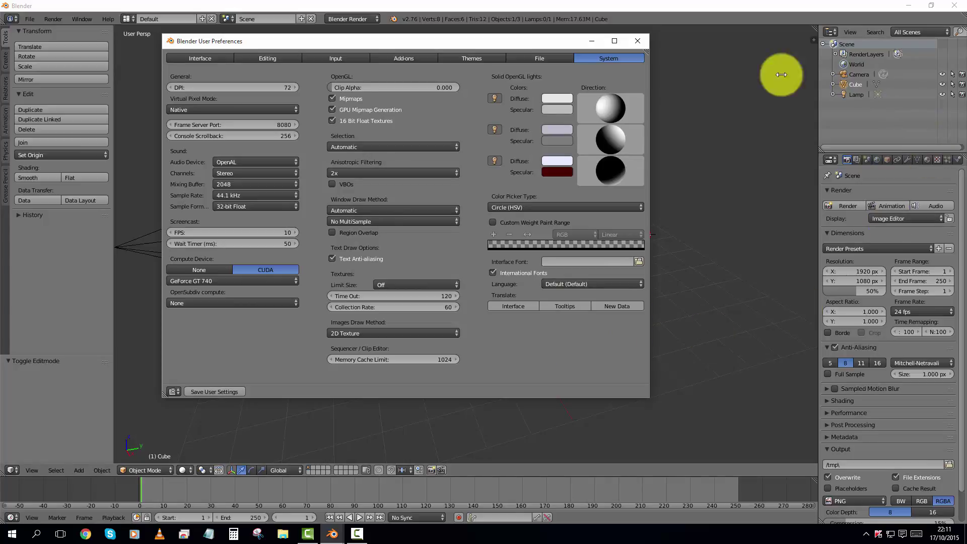
{"action": "left_click", "coordinate": [566, 284]}
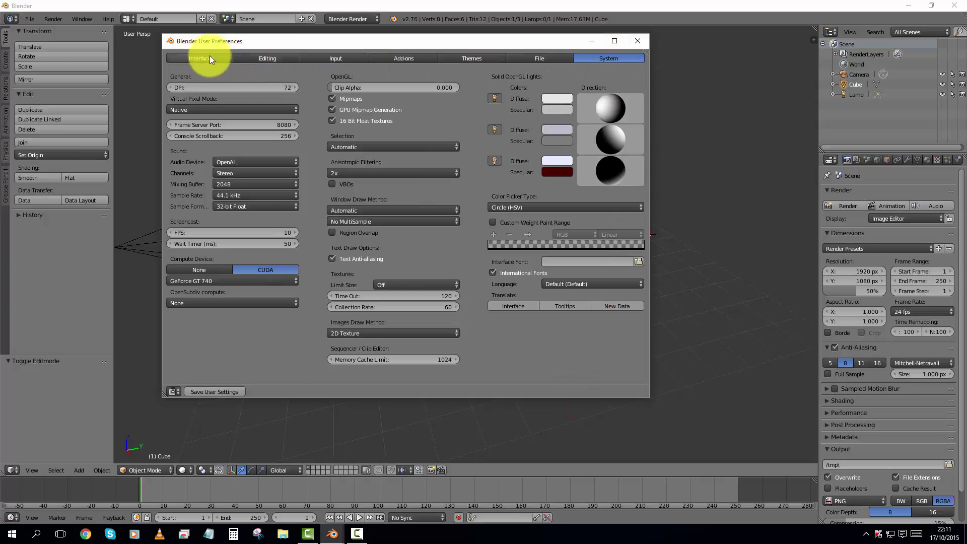
Step: Review the Interface, Editing and System preferences, including the International Fonts and language options, and close the preferences window
{"action": "left_click", "coordinate": [176, 57]}
{"action": "left_click", "coordinate": [250, 57]}
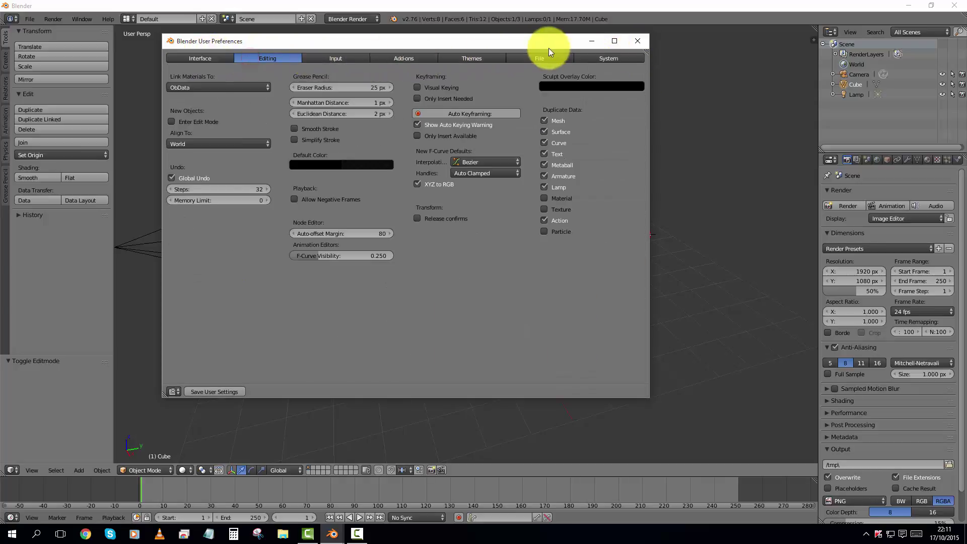
{"action": "left_click", "coordinate": [613, 56]}
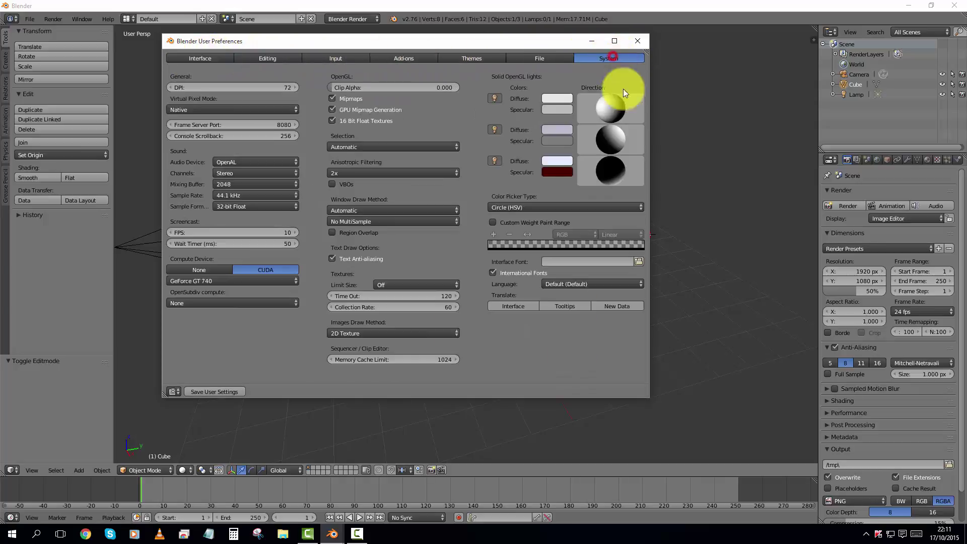
{"action": "left_click", "coordinate": [494, 272]}
{"action": "left_click", "coordinate": [496, 273]}
{"action": "left_click", "coordinate": [577, 282]}
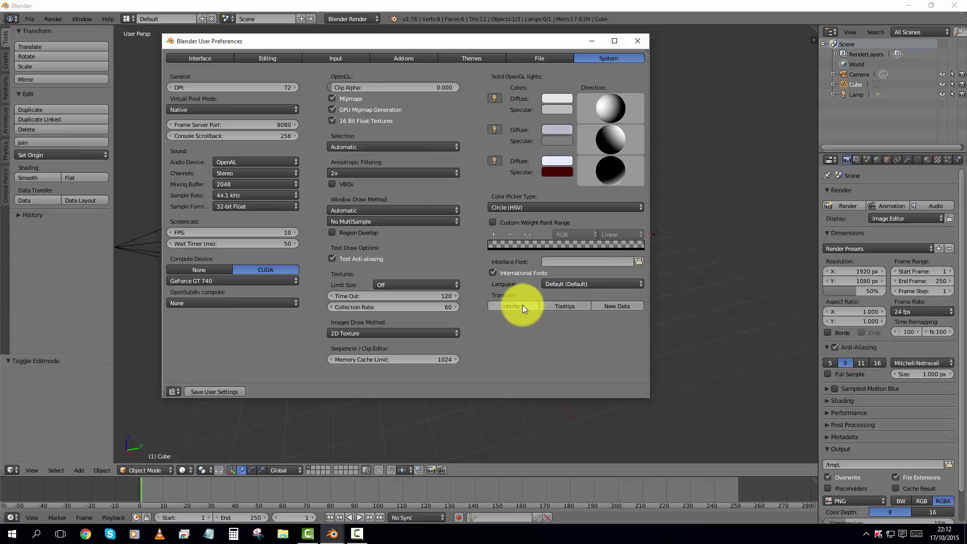
{"action": "left_click", "coordinate": [643, 41]}
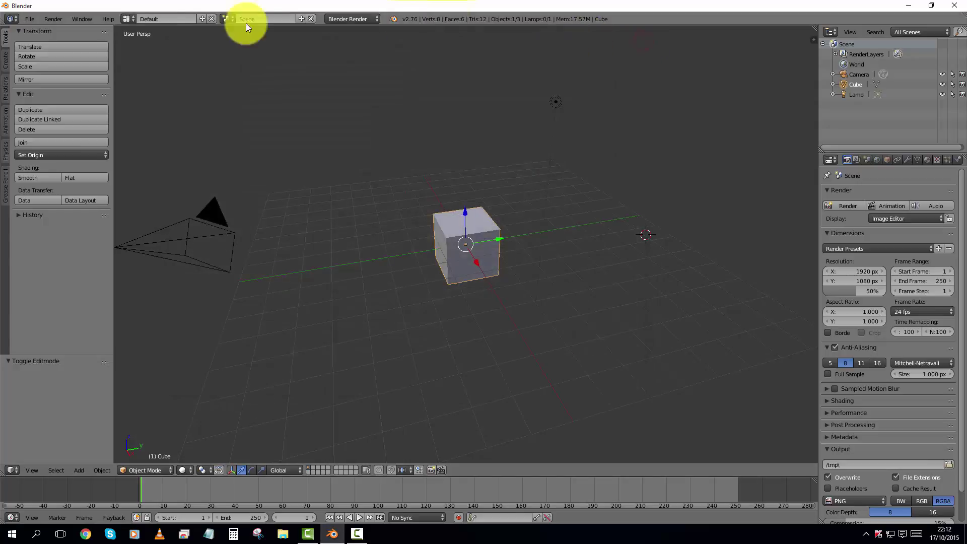
{"action": "left_click", "coordinate": [30, 19]}
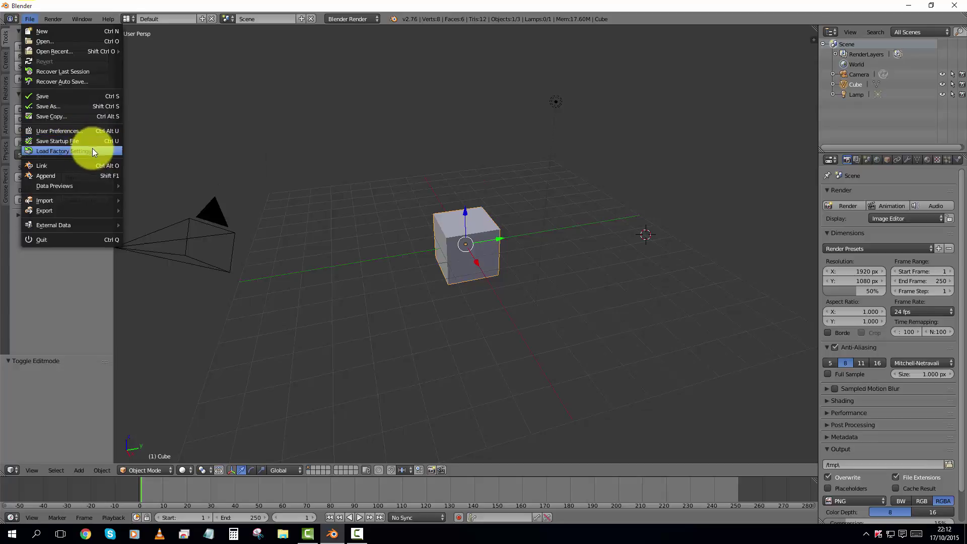
{"action": "mouse_move", "coordinate": [72, 204]}
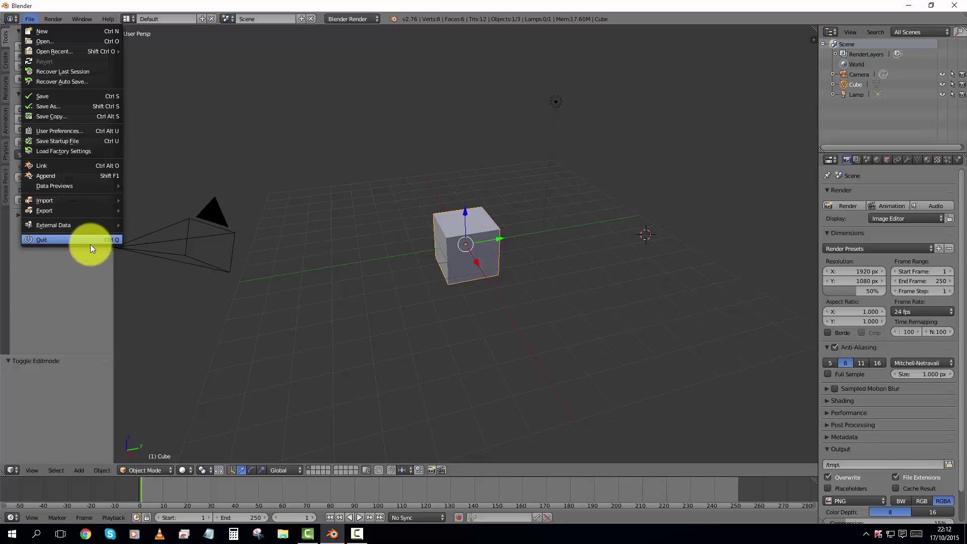
{"action": "left_click", "coordinate": [52, 19]}
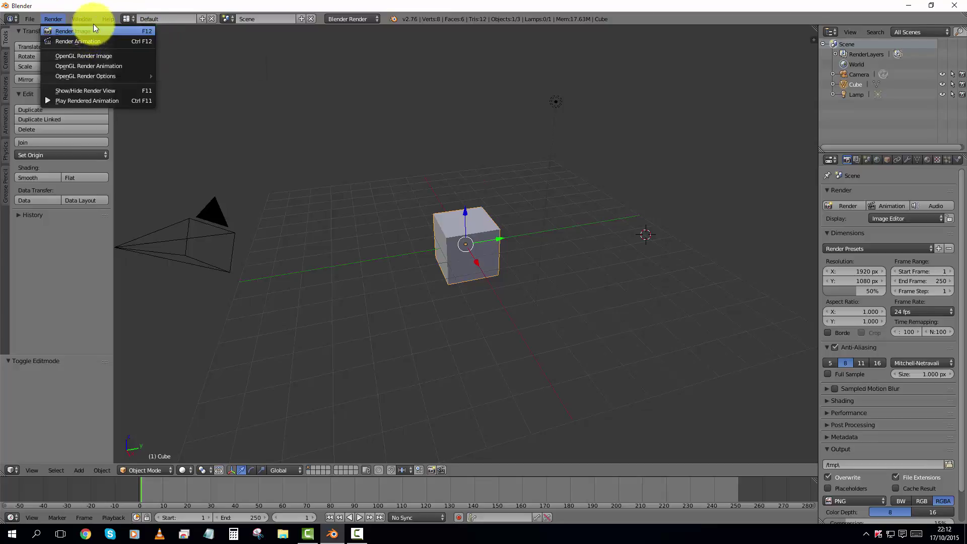
{"action": "mouse_move", "coordinate": [87, 19]}
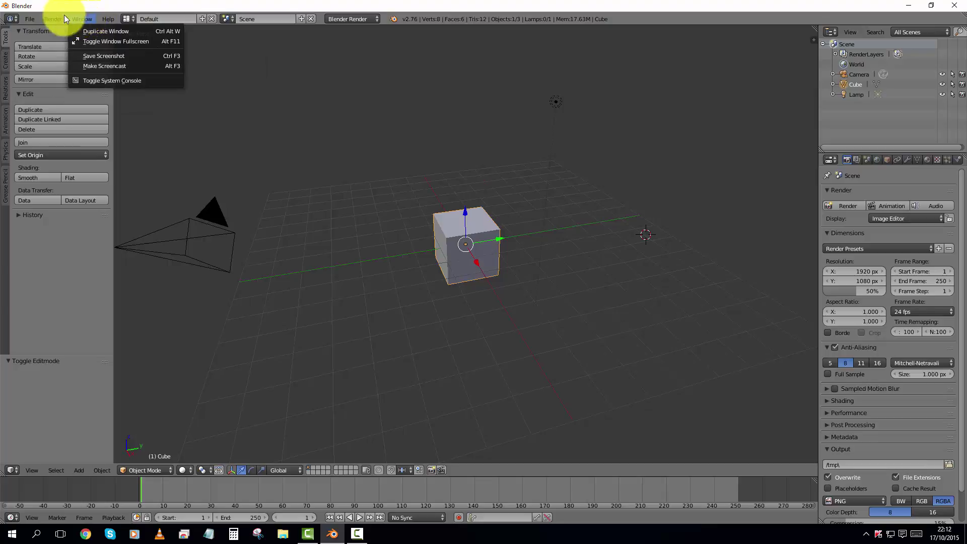
{"action": "mouse_move", "coordinate": [56, 16]}
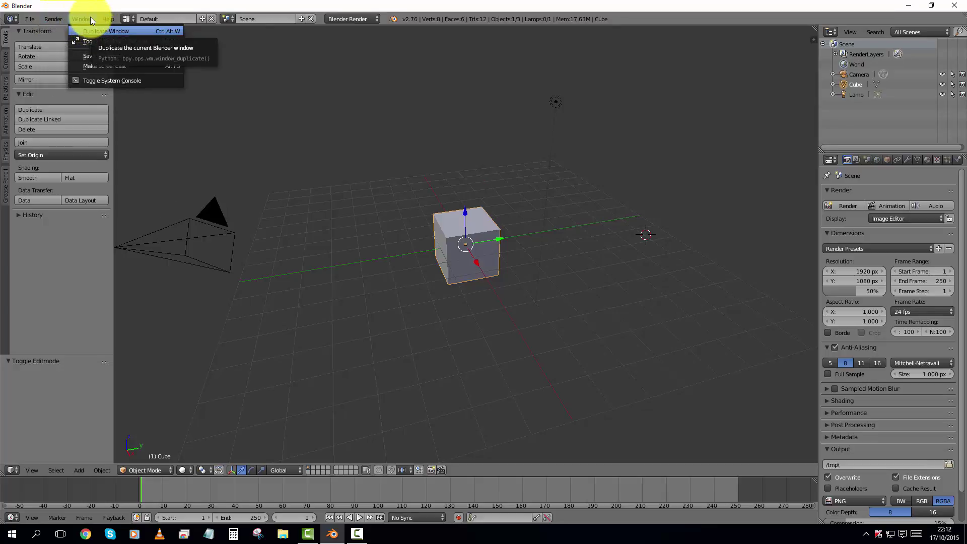
{"action": "left_click", "coordinate": [104, 18]}
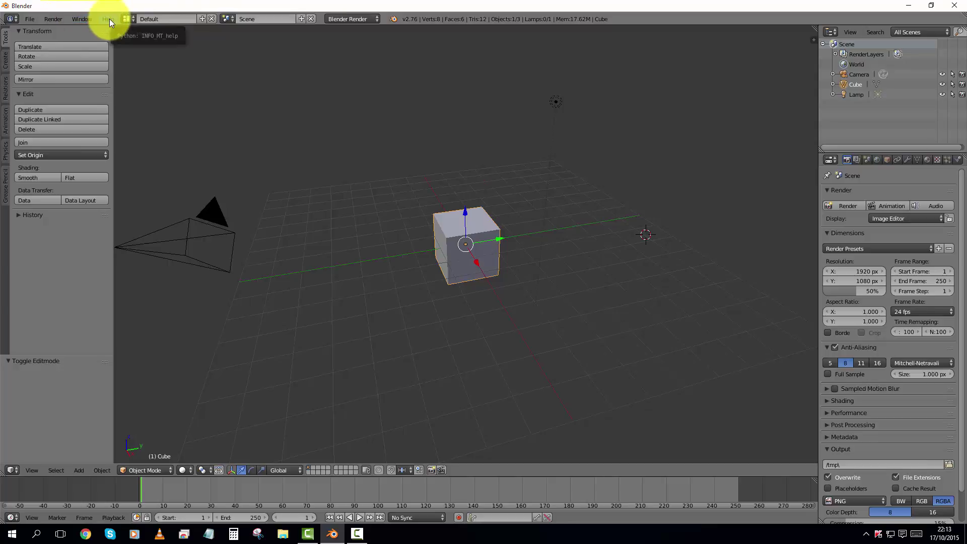
{"action": "left_click", "coordinate": [110, 19]}
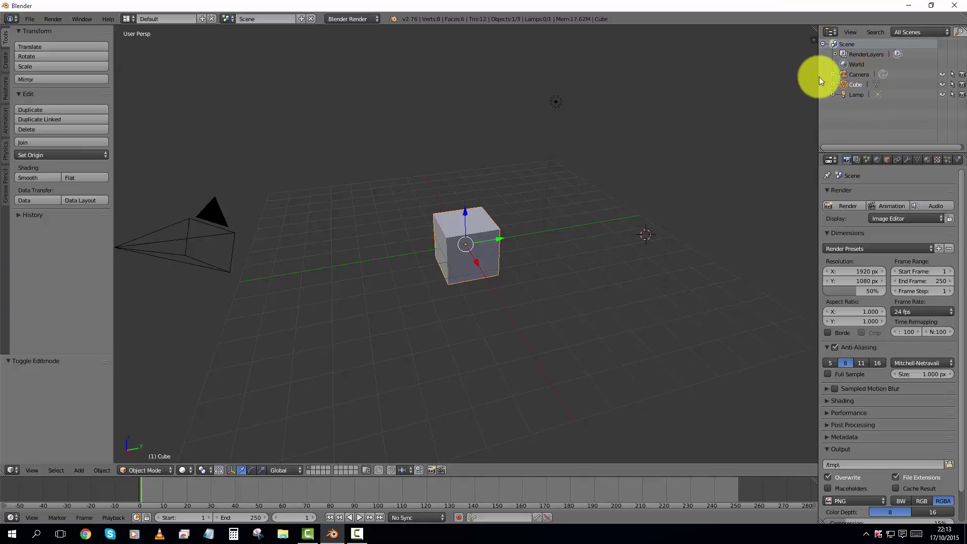
Step: Widen the Outliner slightly and select the Camera, Cube and Lamp one at a time from its list, ending on the Camera
{"action": "left_click_drag", "start_coordinate": [817, 77], "coordinate": [816, 78]}
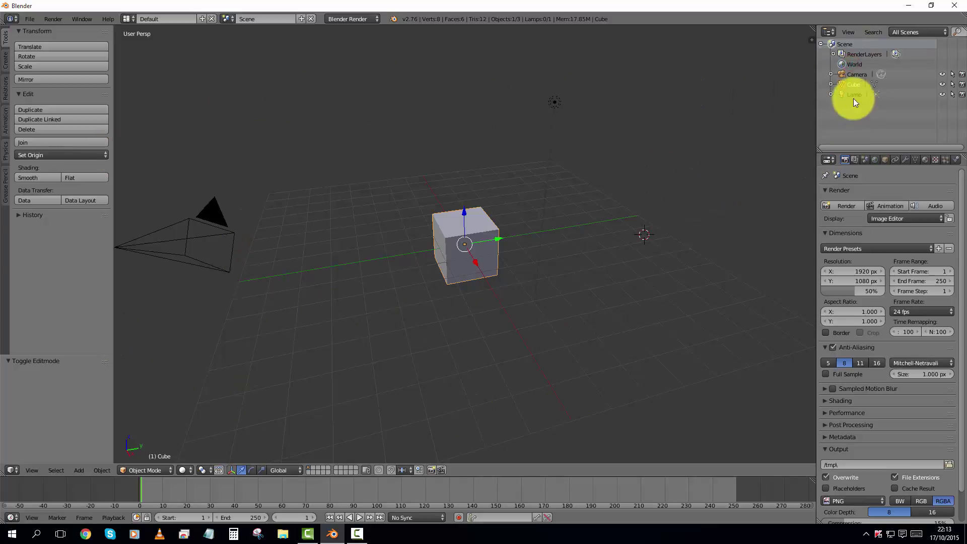
{"action": "left_click", "coordinate": [856, 74]}
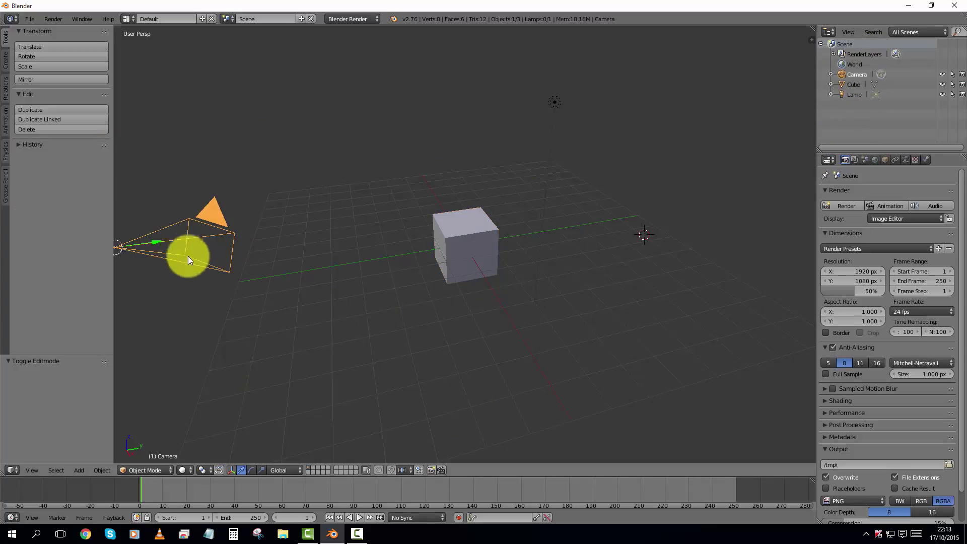
{"action": "left_click", "coordinate": [855, 85]}
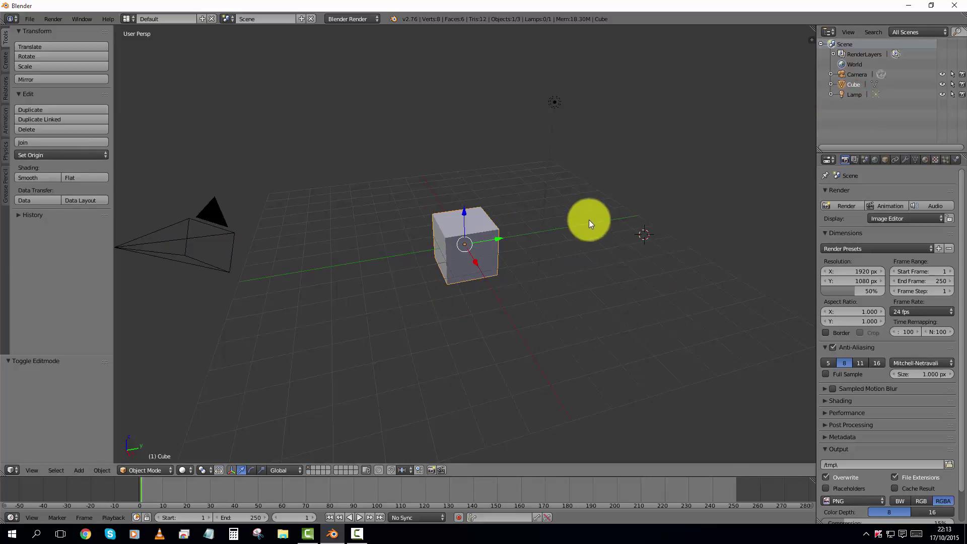
{"action": "left_click", "coordinate": [855, 94]}
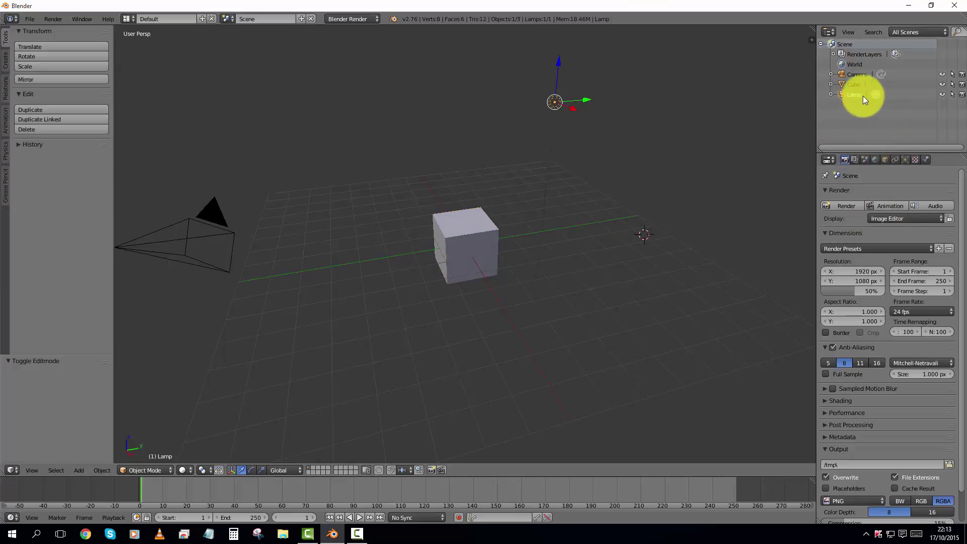
{"action": "left_click", "coordinate": [854, 84]}
{"action": "left_click", "coordinate": [855, 75]}
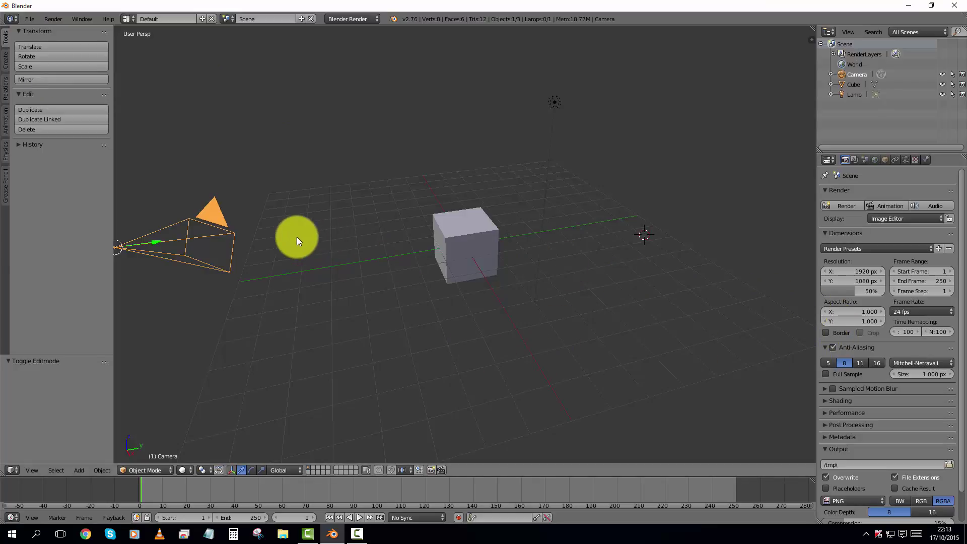
Step: Select the cube, camera and lamp in turn directly in the 3D viewport, ending with the lamp selected
{"action": "right_click", "coordinate": [465, 237]}
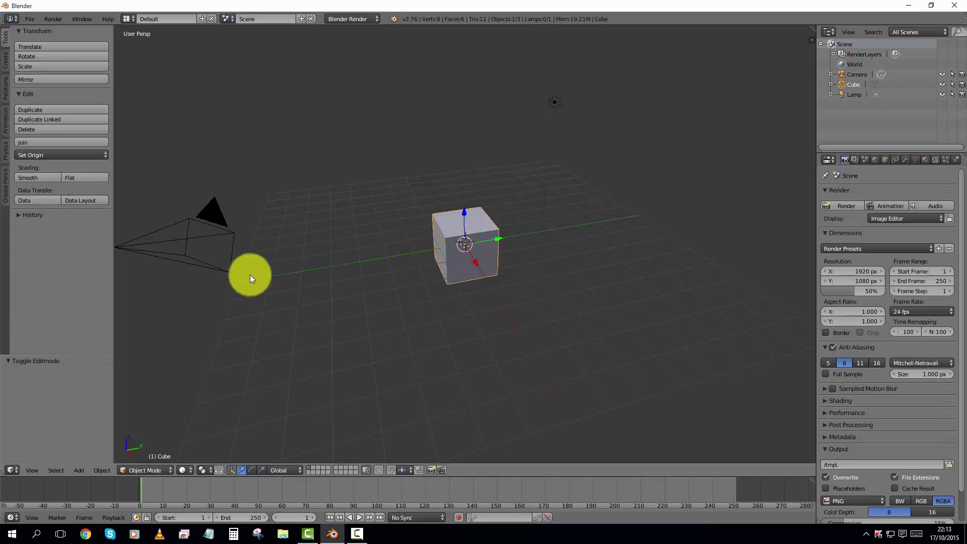
{"action": "right_click", "coordinate": [212, 244]}
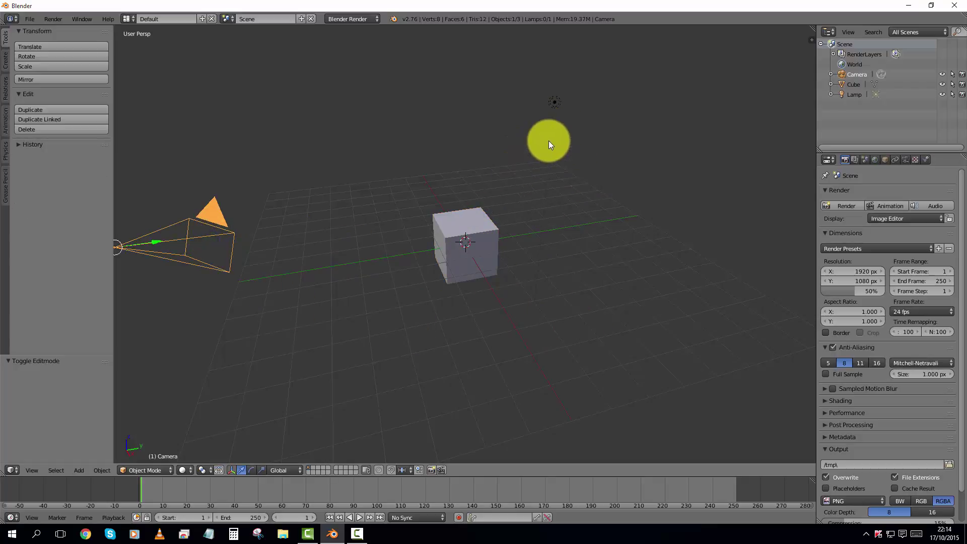
{"action": "right_click", "coordinate": [553, 108]}
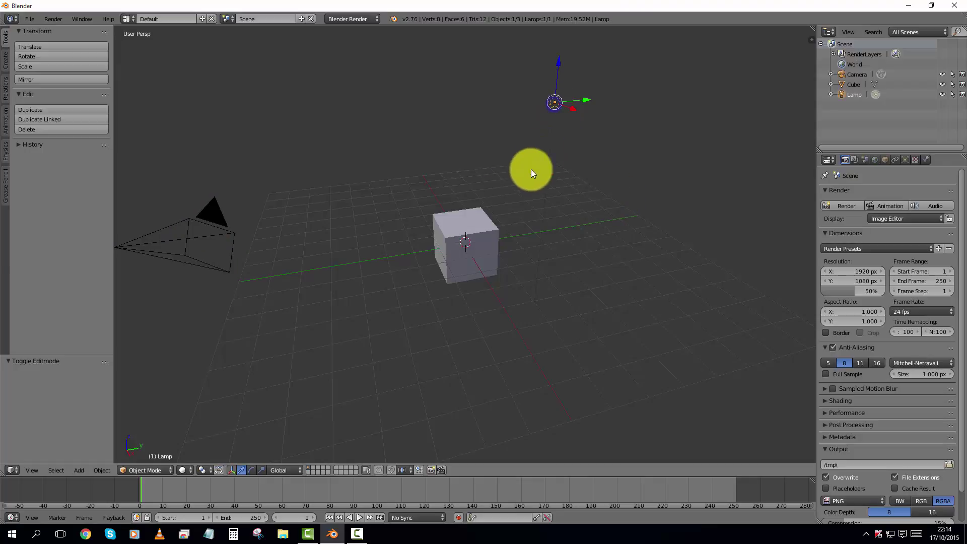
{"action": "right_click", "coordinate": [195, 241]}
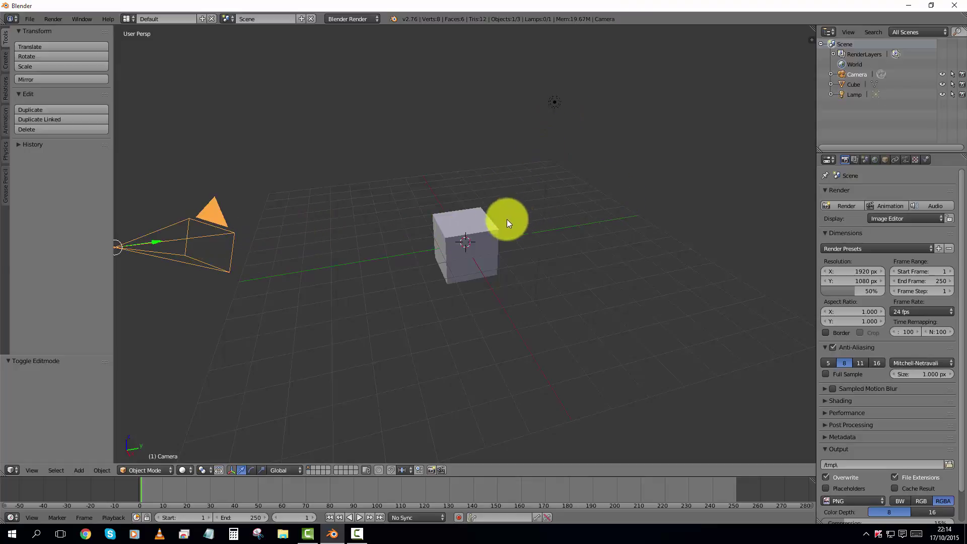
{"action": "right_click", "coordinate": [468, 218]}
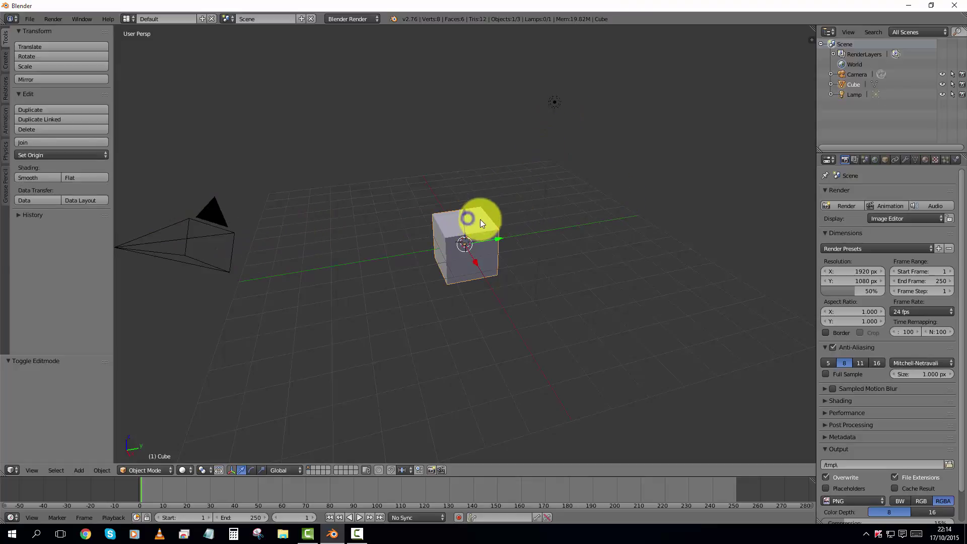
{"action": "right_click", "coordinate": [557, 102]}
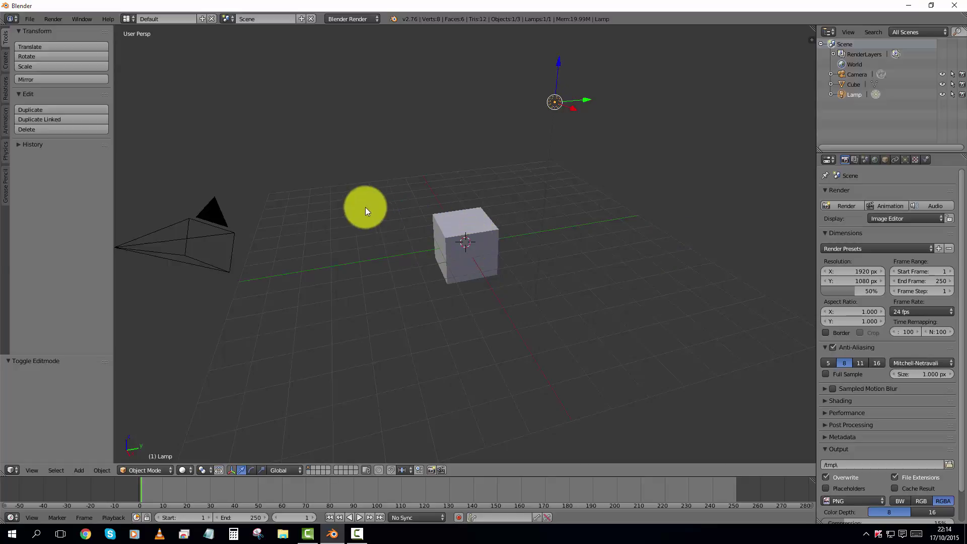
Step: Place the 3D cursor at several empty spots around the viewport, finishing between the camera and the cube
{"action": "left_click", "coordinate": [298, 201]}
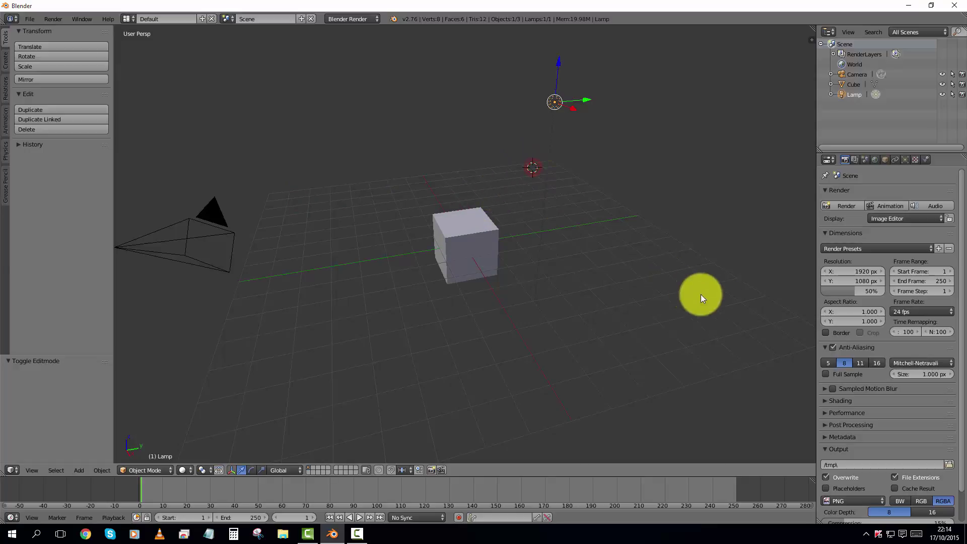
{"action": "left_click", "coordinate": [736, 305]}
{"action": "left_click", "coordinate": [254, 435]}
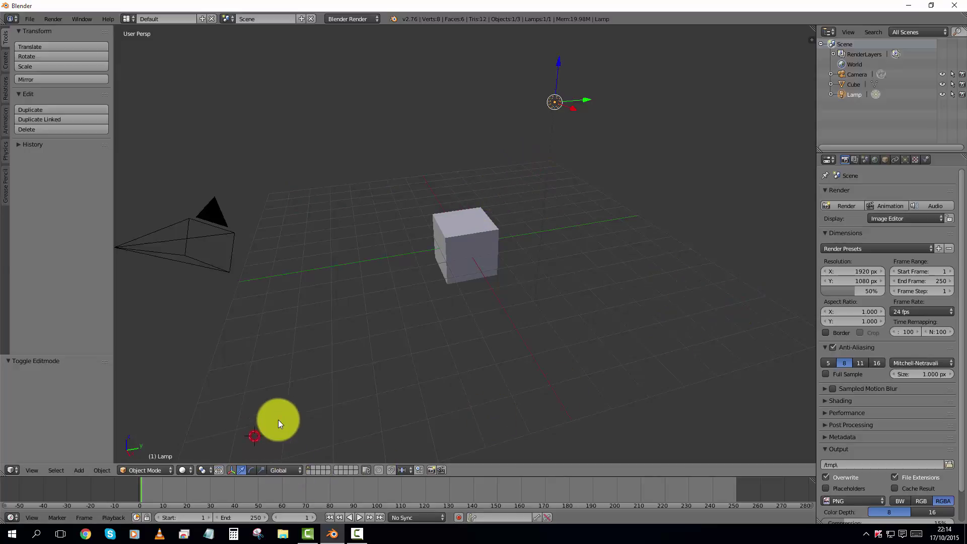
{"action": "left_click", "coordinate": [274, 211]}
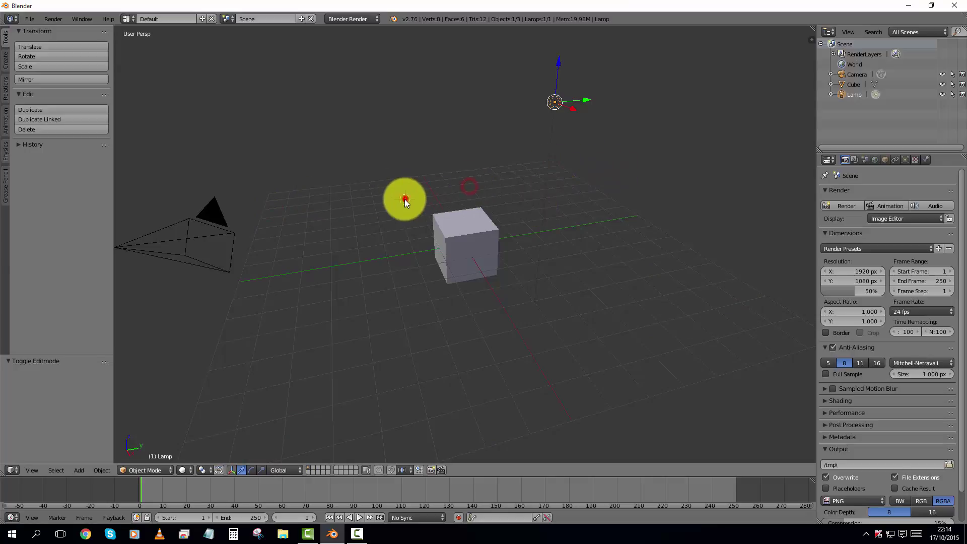
{"action": "left_click", "coordinate": [405, 200]}
{"action": "left_click", "coordinate": [332, 220]}
{"action": "left_click", "coordinate": [358, 232]}
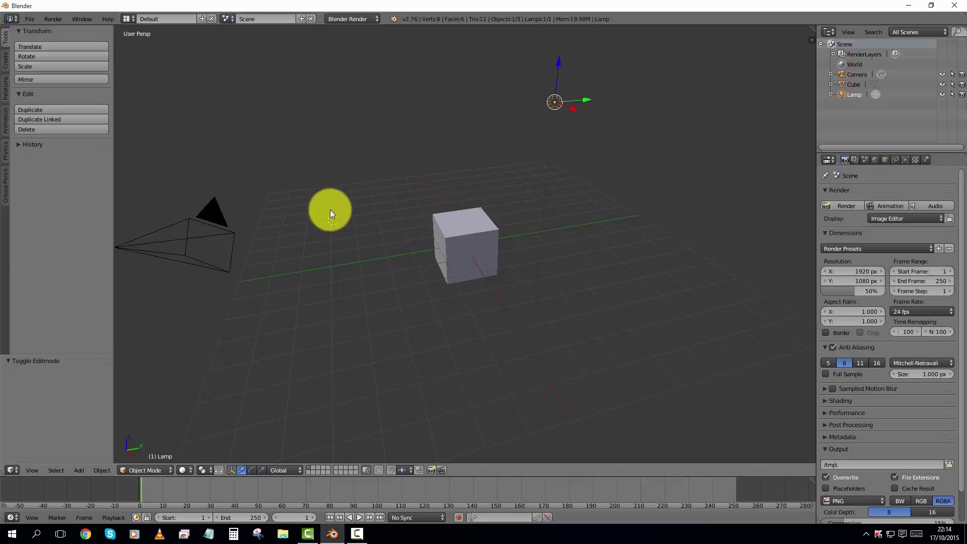
Step: Place the 3D cursor near the grid's far corner by the camera and review the object creation tools, returning to the transform tools
{"action": "left_click", "coordinate": [277, 198]}
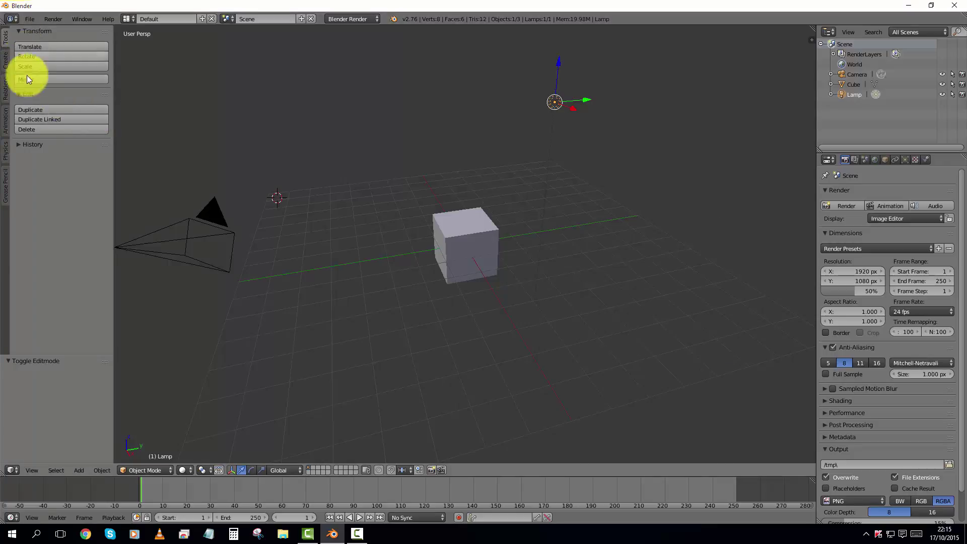
{"action": "left_click", "coordinate": [6, 60]}
{"action": "left_click", "coordinate": [5, 36]}
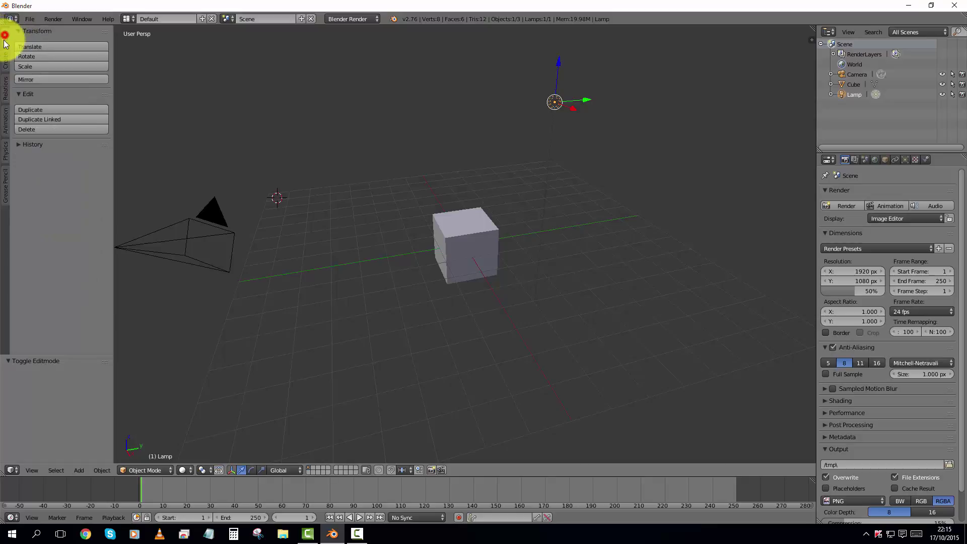
{"action": "left_click", "coordinate": [6, 63]}
{"action": "left_click", "coordinate": [6, 37]}
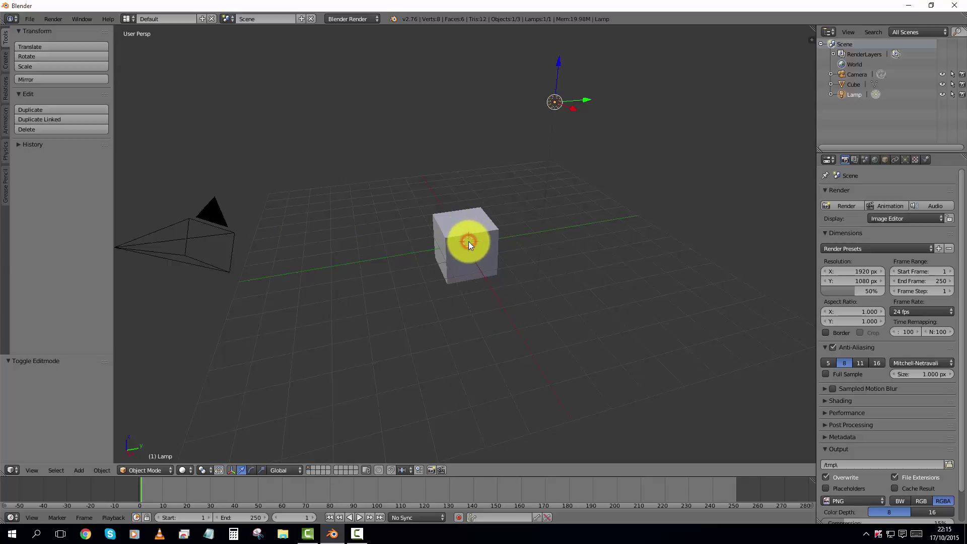
Step: Place the 3D cursor on the grid between the camera and the cube, and select the cube
{"action": "left_click", "coordinate": [346, 217]}
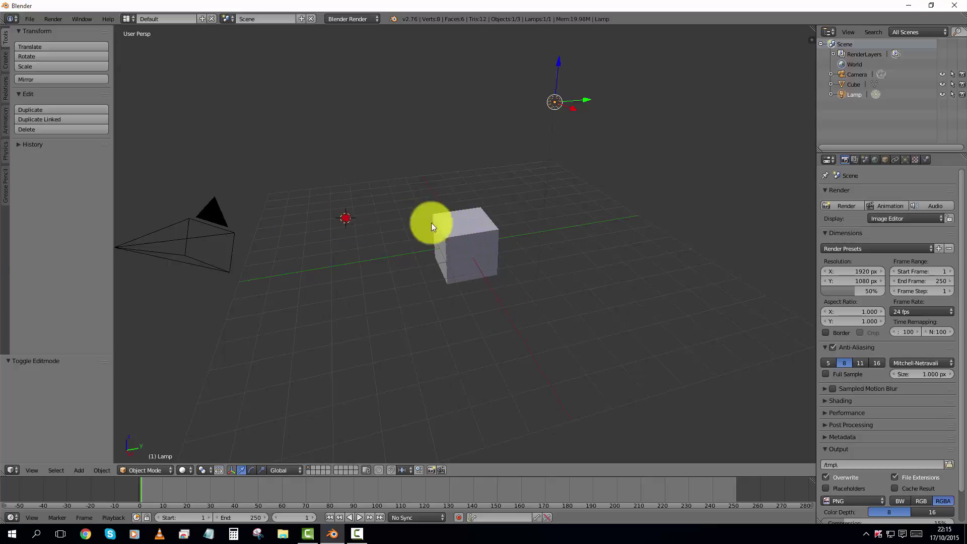
{"action": "right_click", "coordinate": [465, 231]}
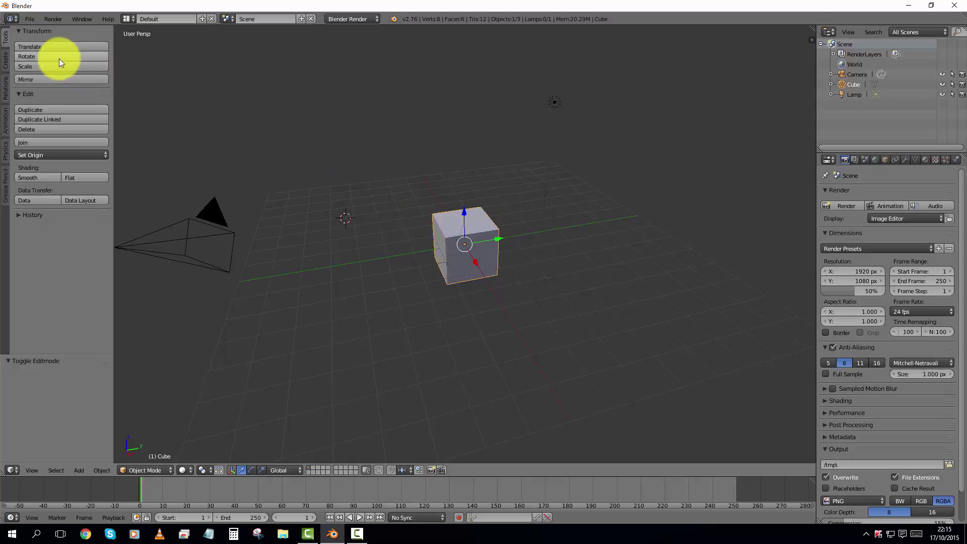
Step: Translate the cube freely by about X 4.26, Y 9.6 and Z -2.27, and undo the move
{"action": "left_click", "coordinate": [47, 46]}
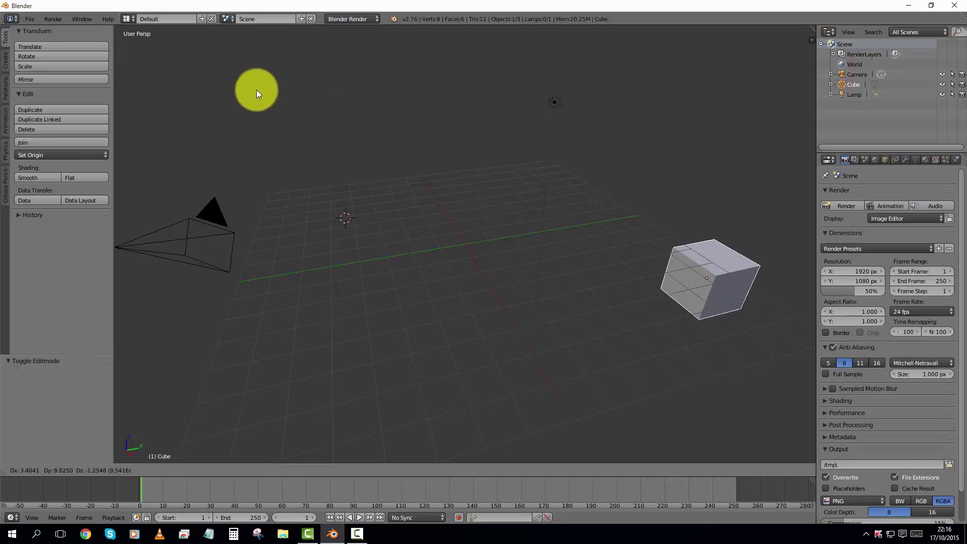
{"action": "left_click", "coordinate": [316, 109]}
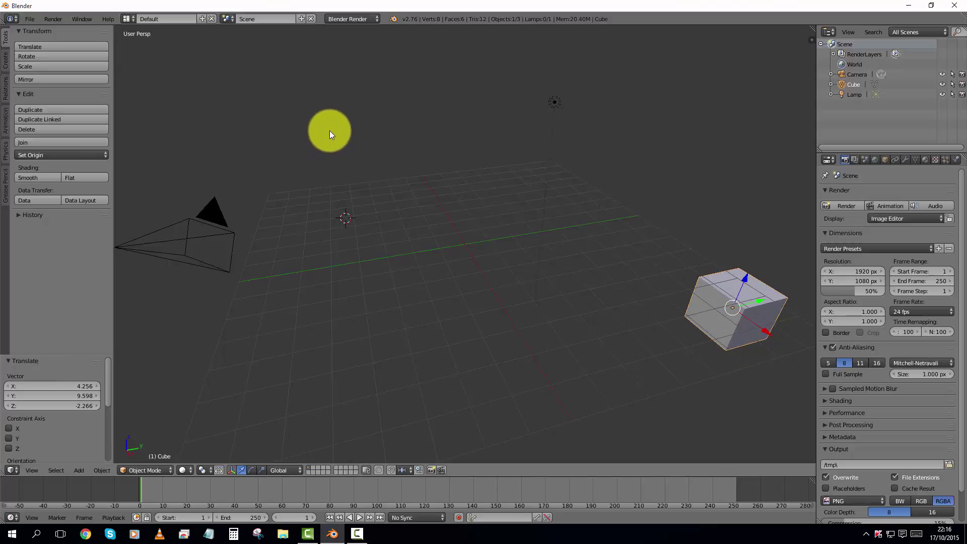
{"action": "key", "text": "ctrl+z"}
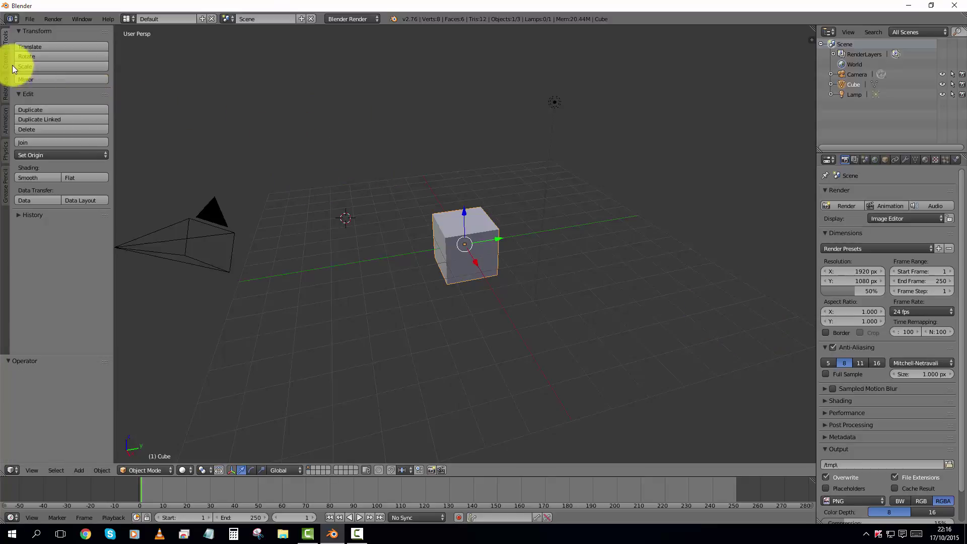
Step: Rotate the cube freely by about -283 degrees and undo the rotation
{"action": "left_click", "coordinate": [50, 57]}
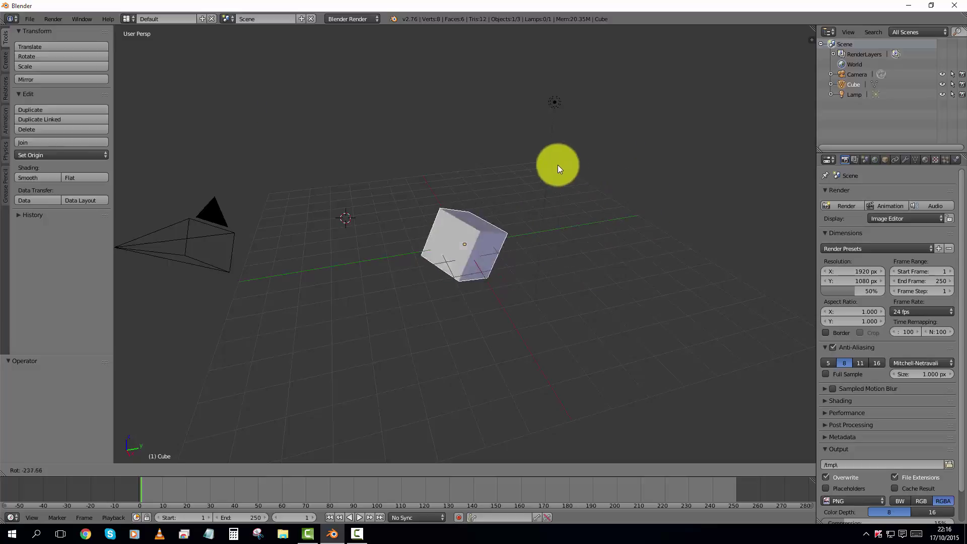
{"action": "left_click", "coordinate": [475, 189]}
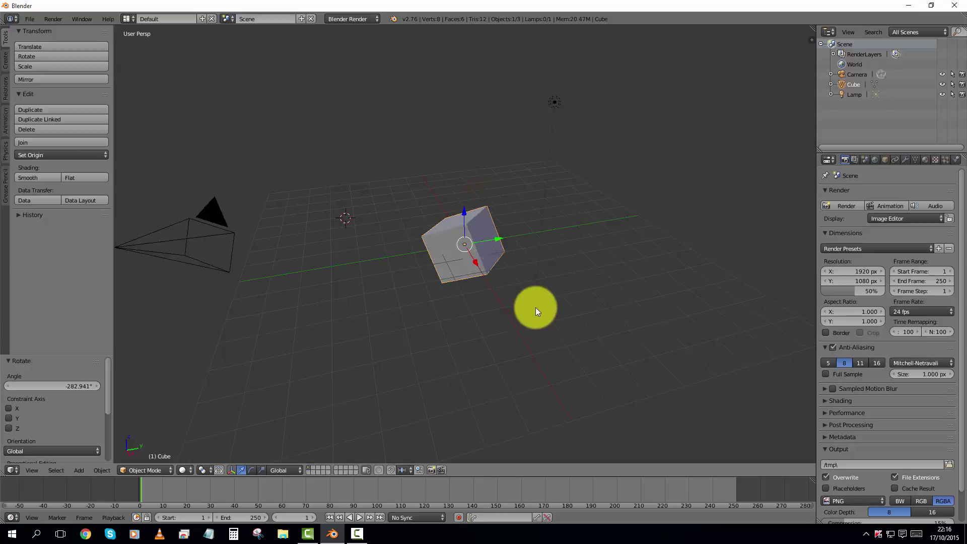
{"action": "key", "text": "ctrl+z"}
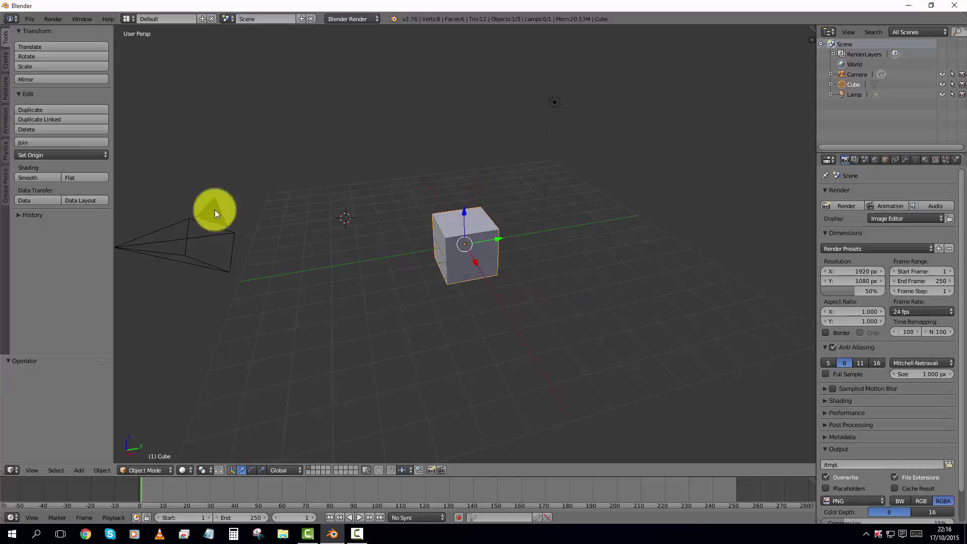
Step: Scale the cube uniformly by a factor of about -1.49 and undo the resize
{"action": "left_click", "coordinate": [44, 66]}
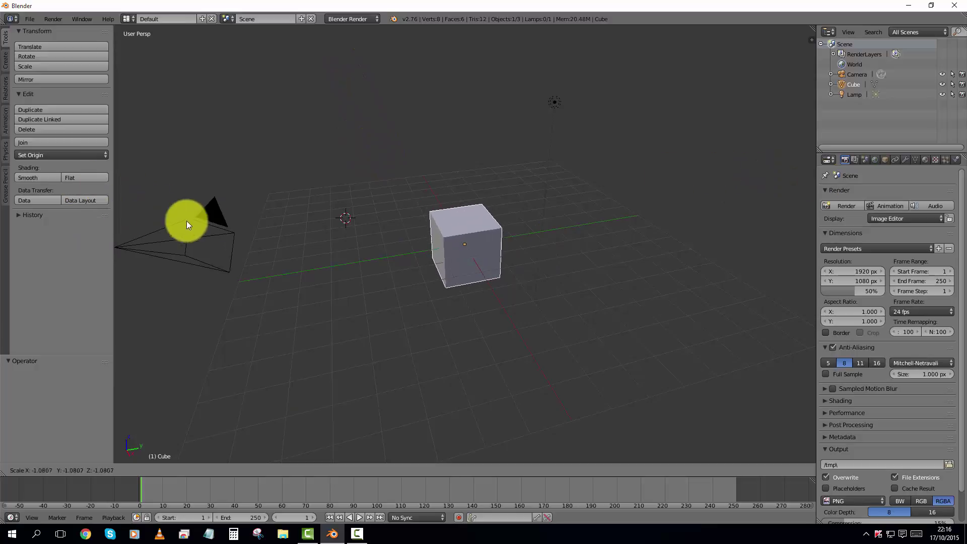
{"action": "left_click", "coordinate": [334, 215]}
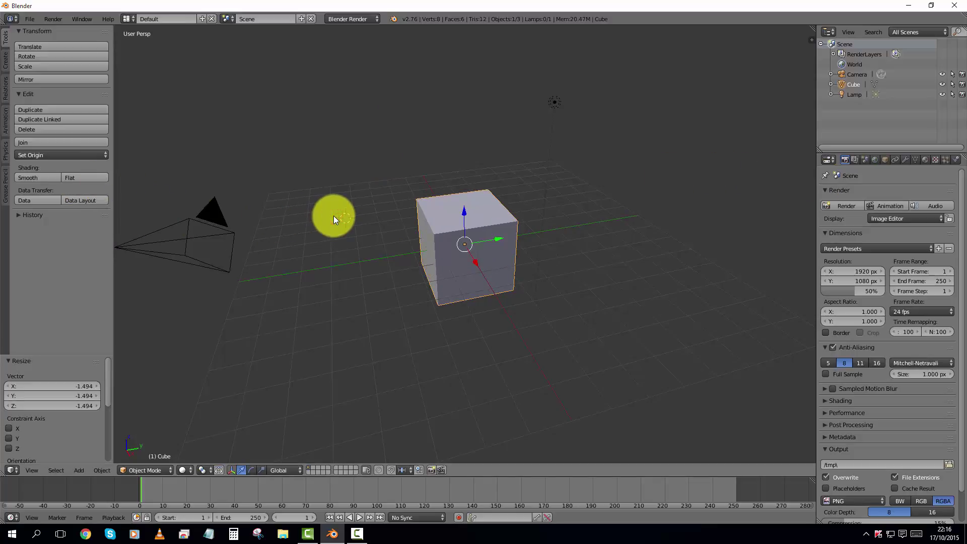
{"action": "key", "text": "ctrl+z"}
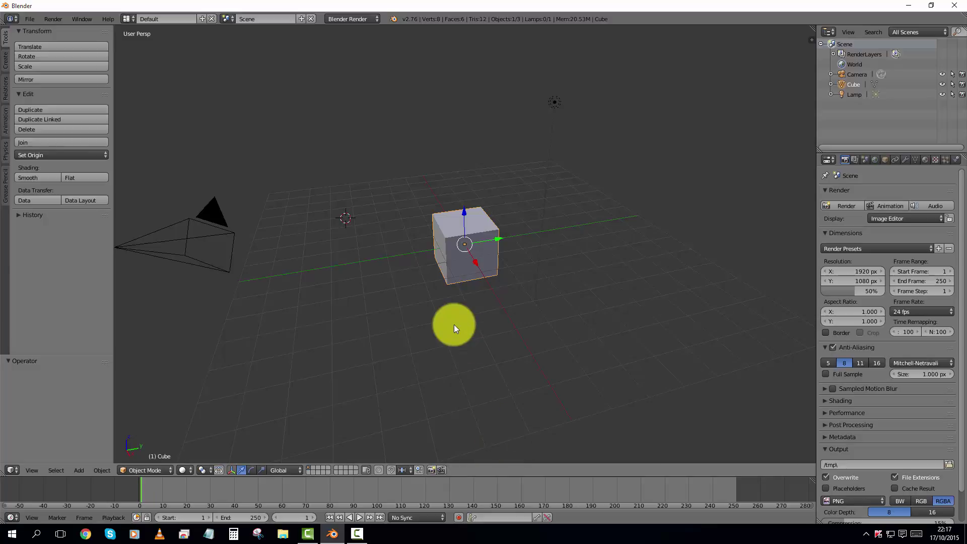
Step: Try moving the cube along the global X, Z and Y axes one at a time, cancelling each move
{"action": "key", "text": "g"}
{"action": "key", "text": "x"}
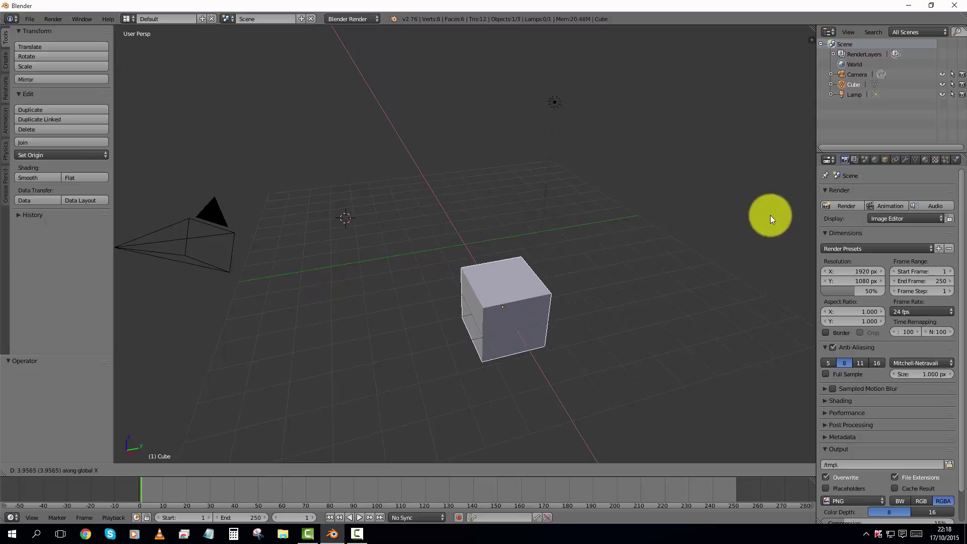
{"action": "right_click", "coordinate": [527, 289]}
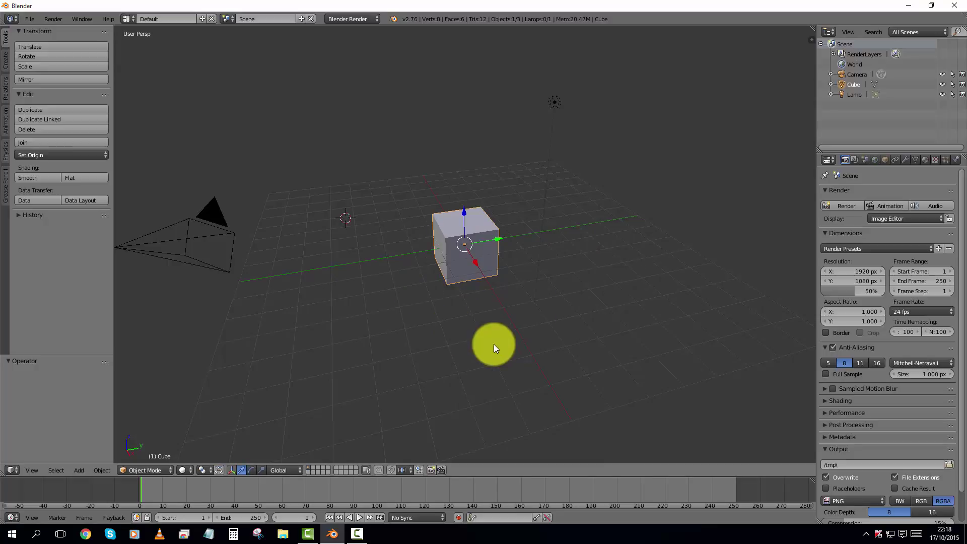
{"action": "key", "text": "g"}
{"action": "key", "text": "z"}
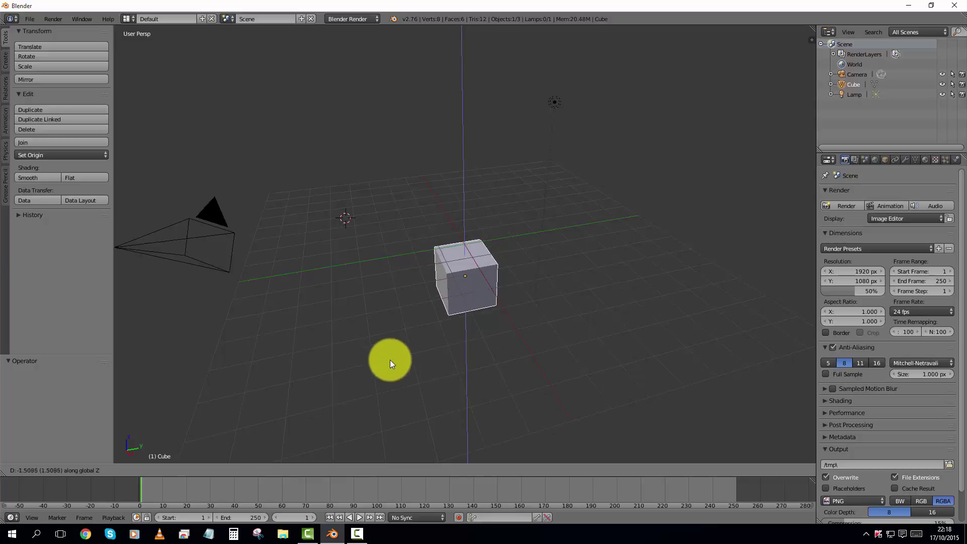
{"action": "right_click", "coordinate": [390, 261]}
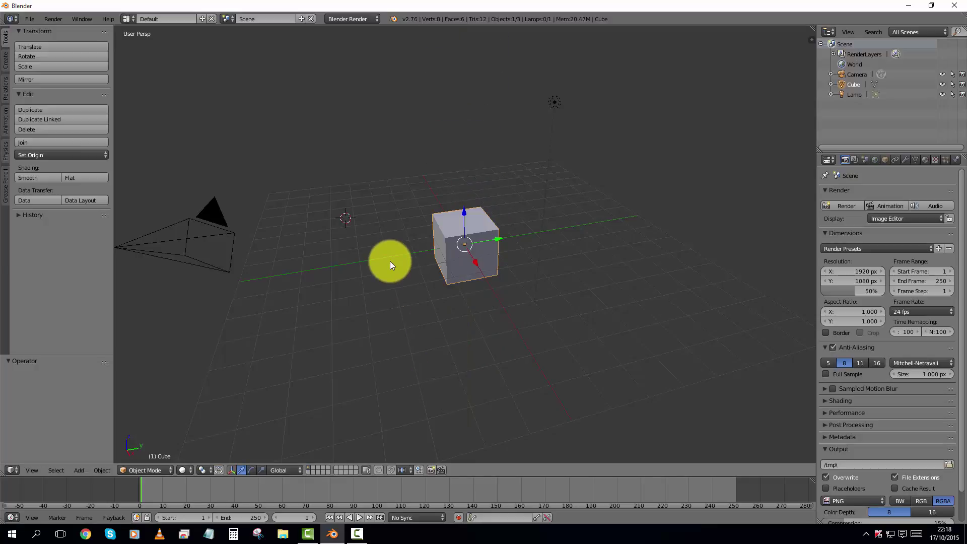
{"action": "key", "text": "g"}
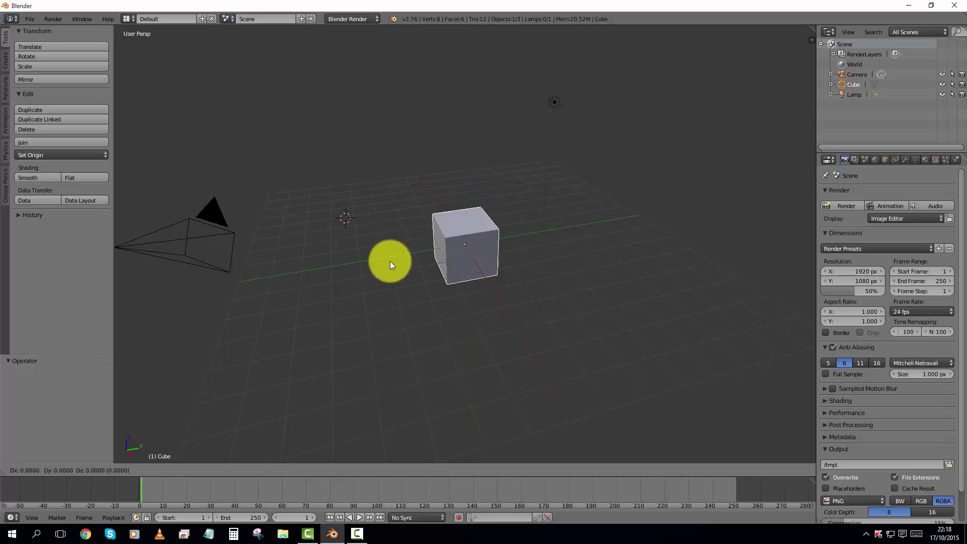
{"action": "key", "text": "y"}
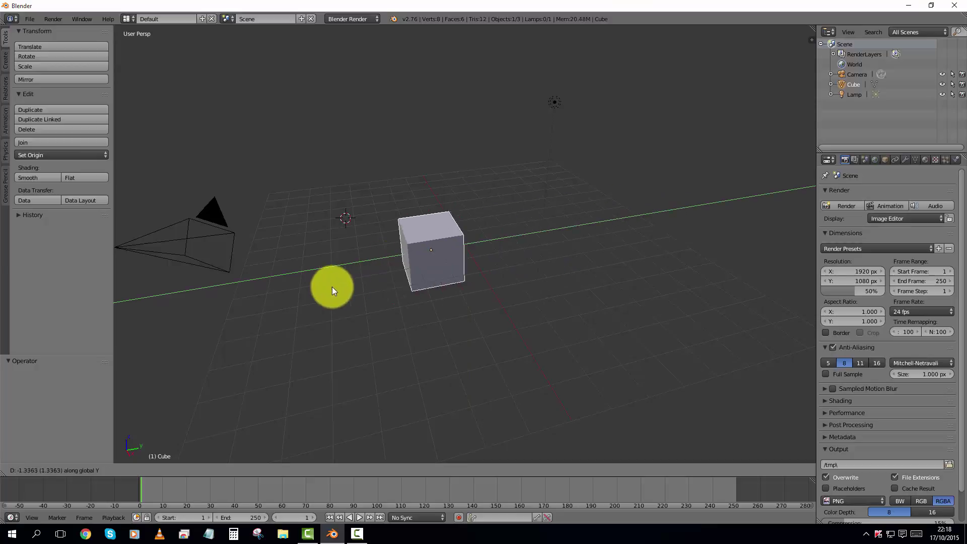
{"action": "right_click", "coordinate": [355, 292]}
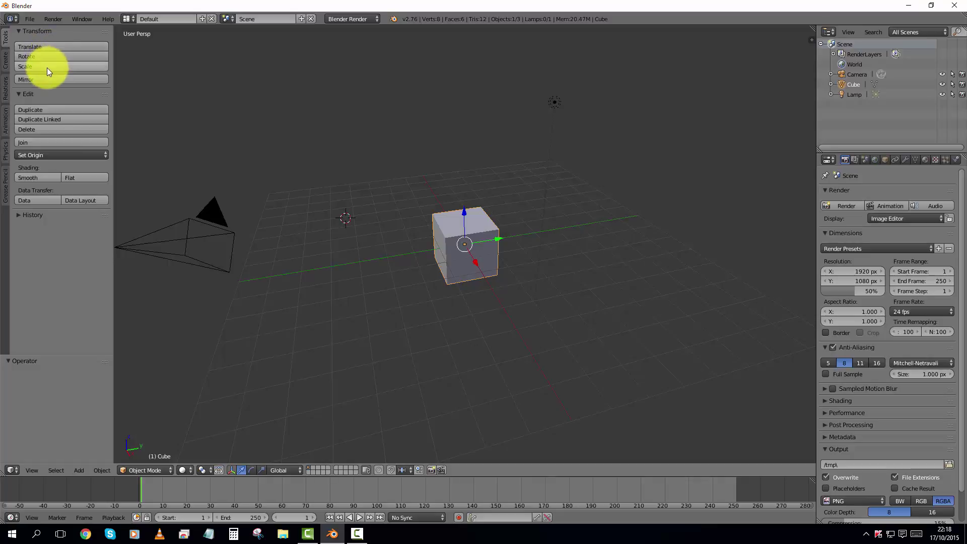
Step: Try rotating the cube around the global X axis and around the global Z axis, cancelling each rotation
{"action": "left_click", "coordinate": [72, 59]}
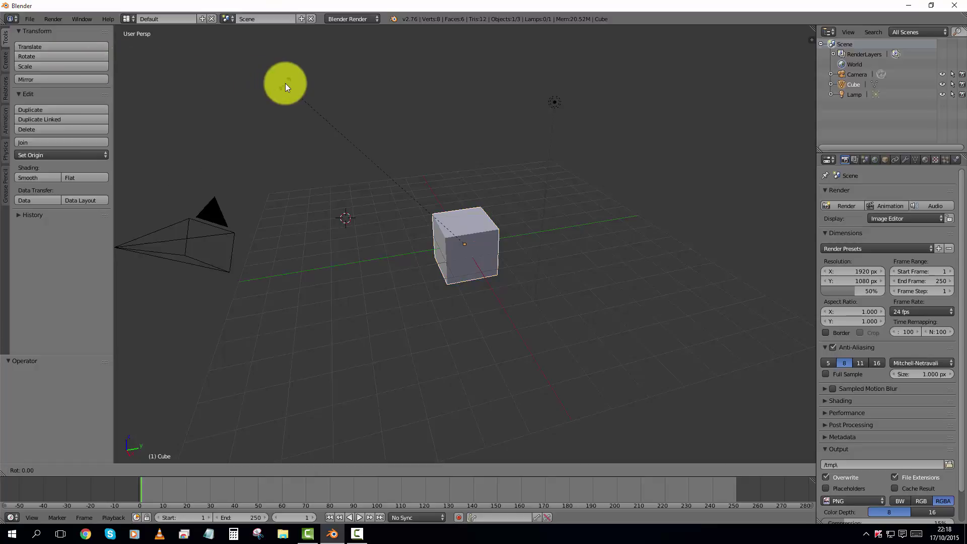
{"action": "key", "text": "x"}
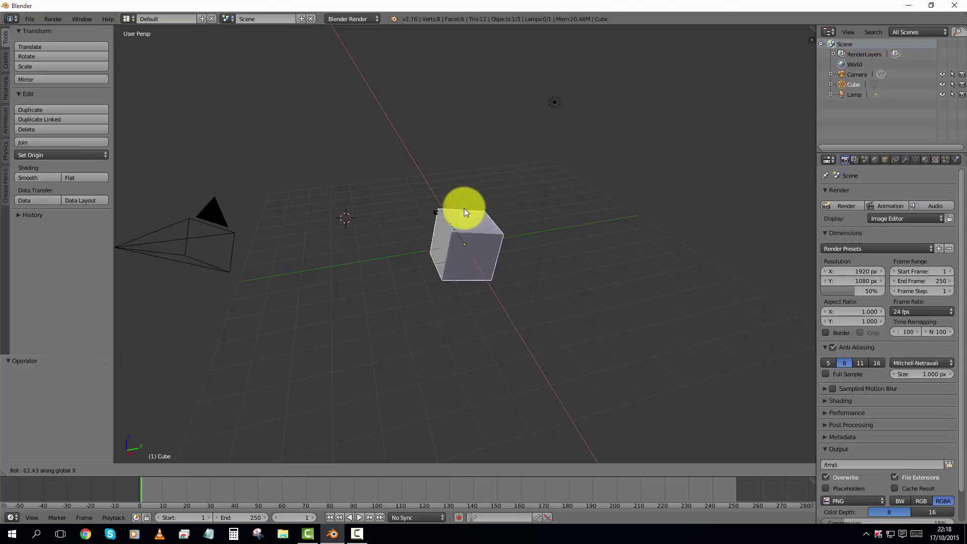
{"action": "key", "text": "Escape"}
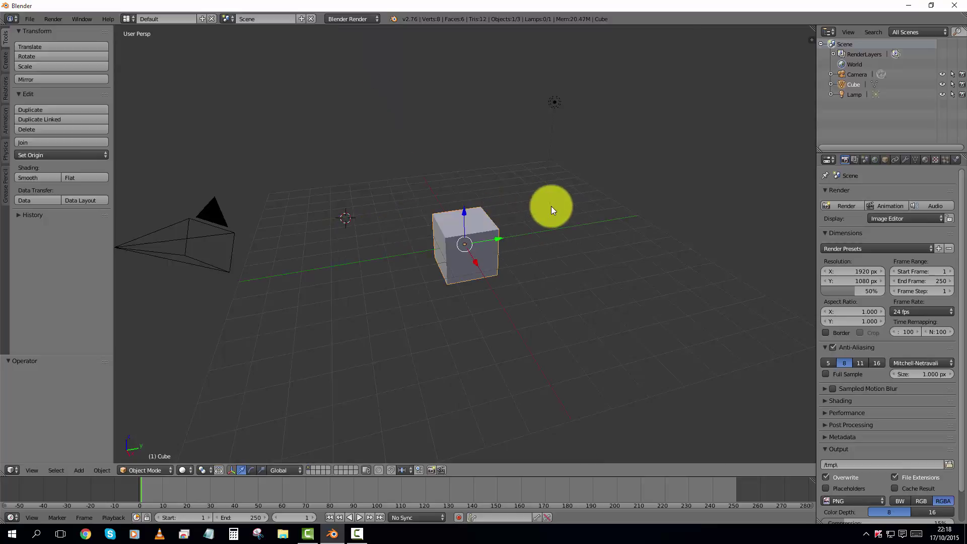
{"action": "key", "text": "r"}
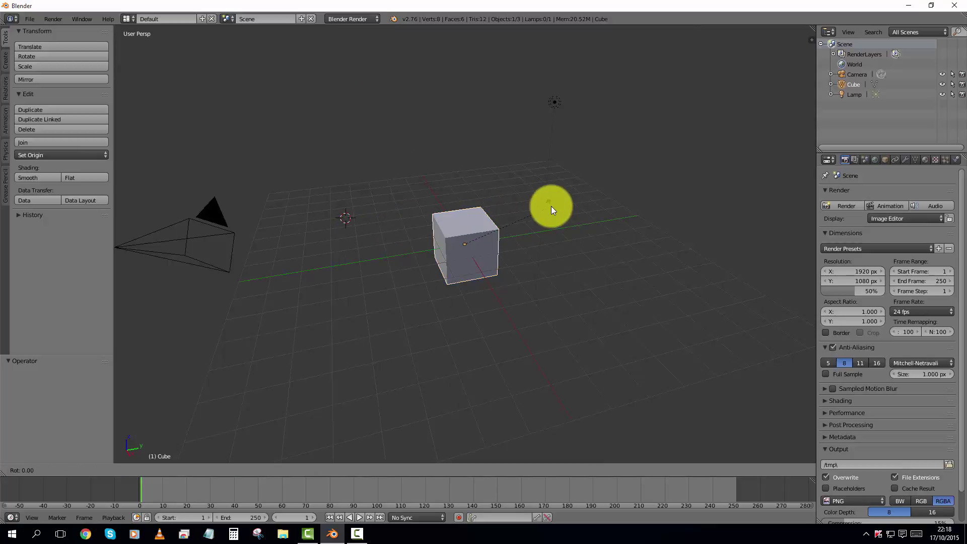
{"action": "key", "text": "z"}
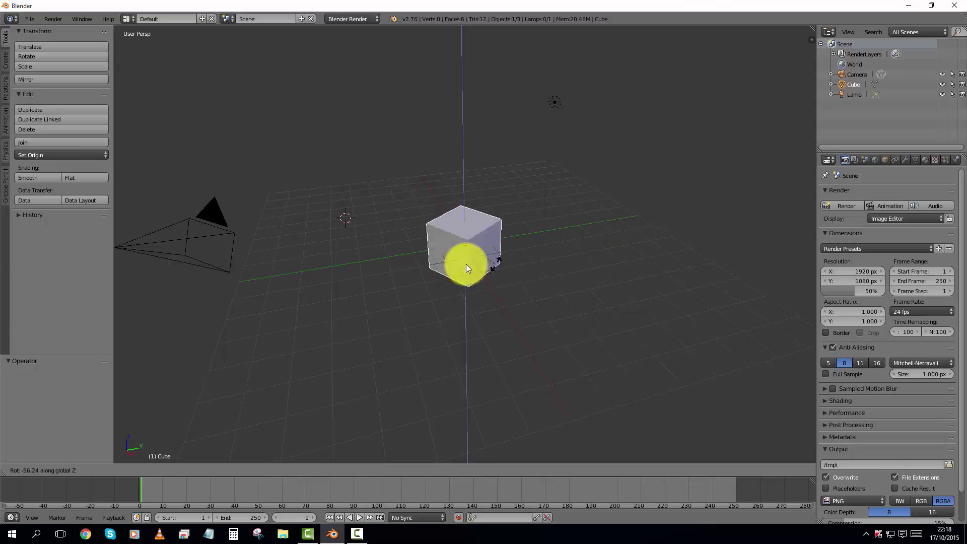
{"action": "right_click", "coordinate": [535, 250]}
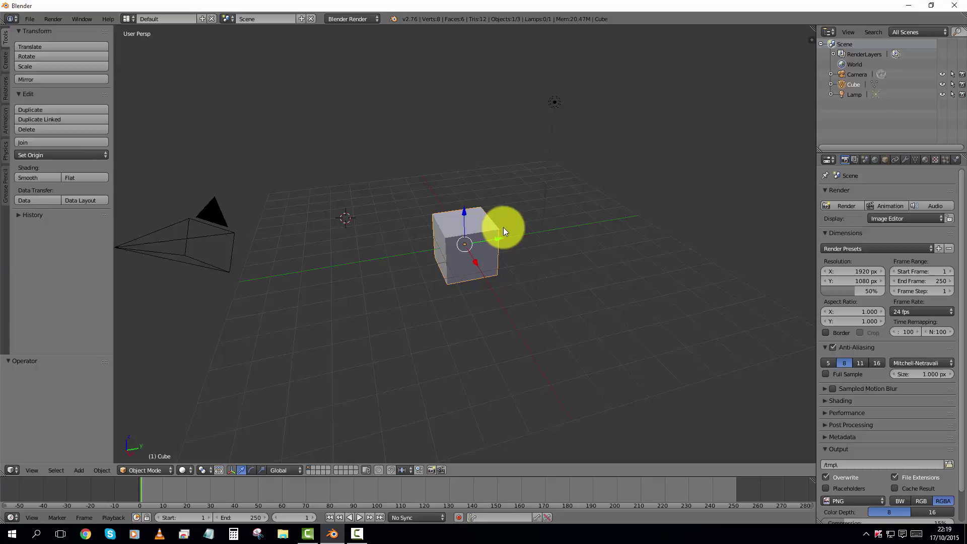
Step: Try moving the cube along the global Y axis and rotating it around that same axis, cancelling both
{"action": "key", "text": "g"}
{"action": "key", "text": "y"}
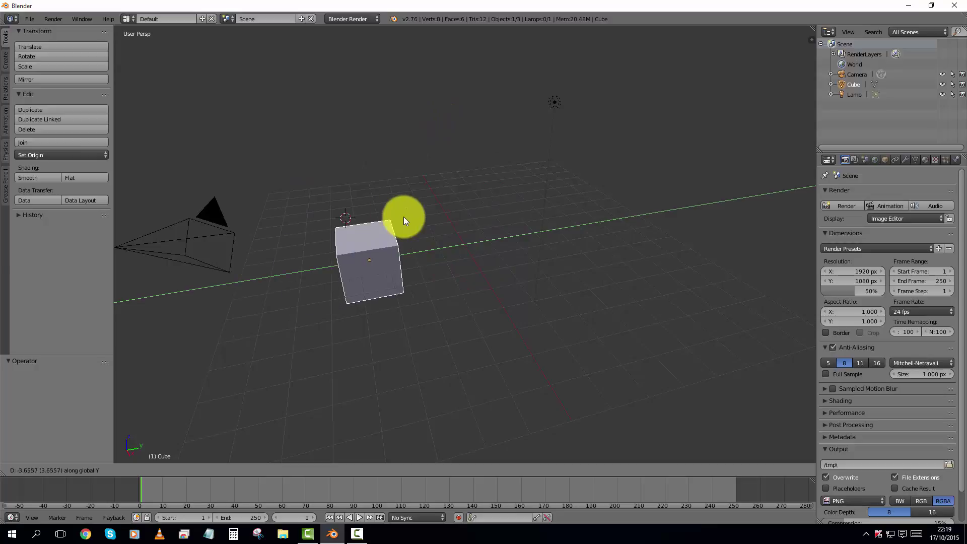
{"action": "key", "text": "Escape"}
{"action": "key", "text": "r"}
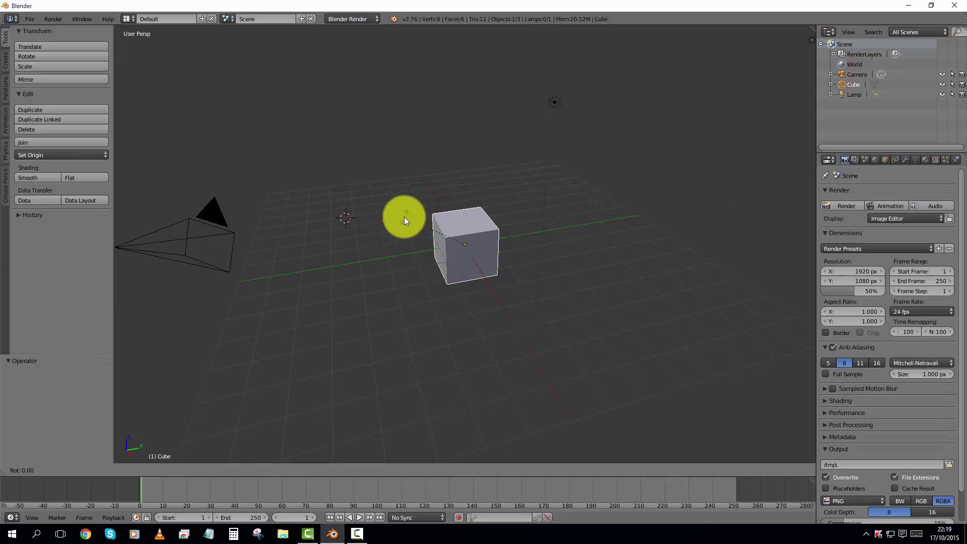
{"action": "key", "text": "y"}
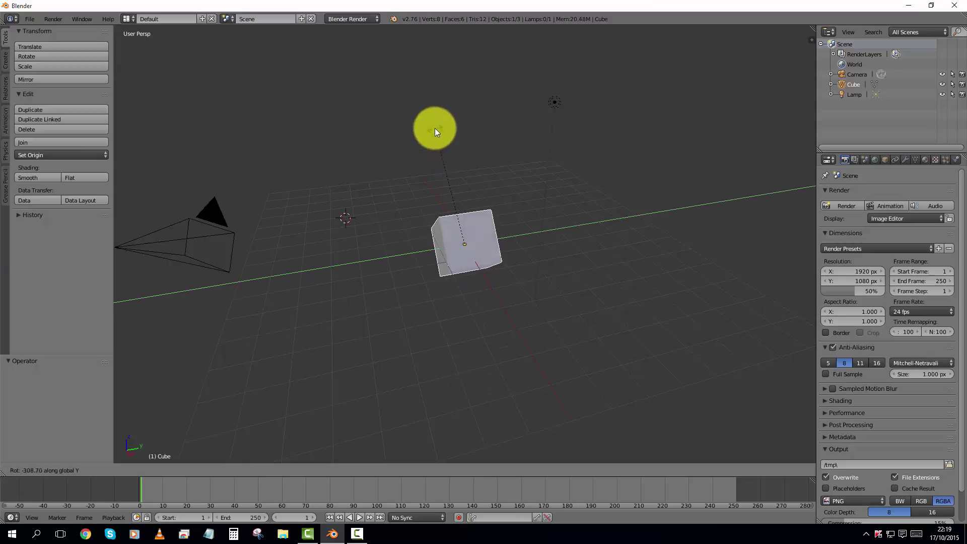
{"action": "key", "text": "Escape"}
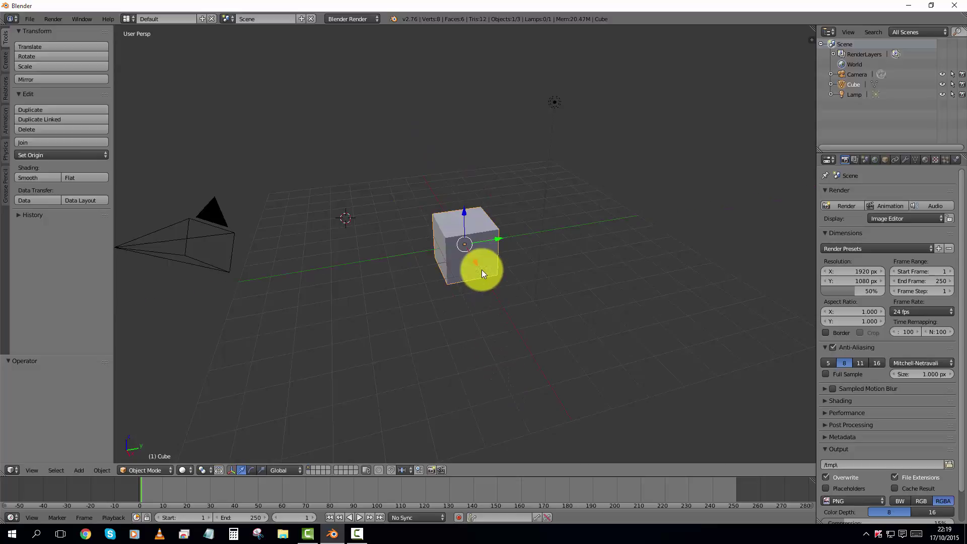
Step: Scale the cube along the global X axis only, by a factor of about 0.58
{"action": "left_click", "coordinate": [53, 64]}
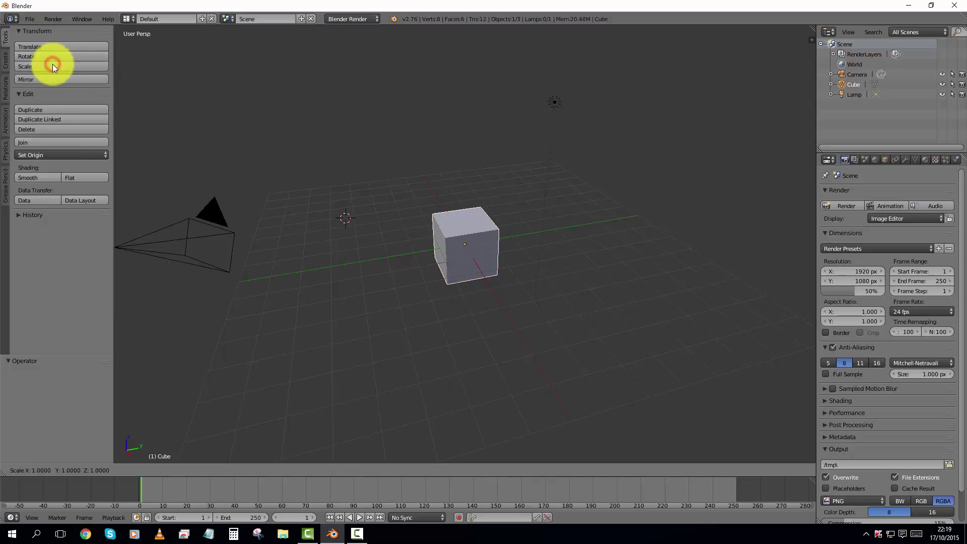
{"action": "key", "text": "Escape"}
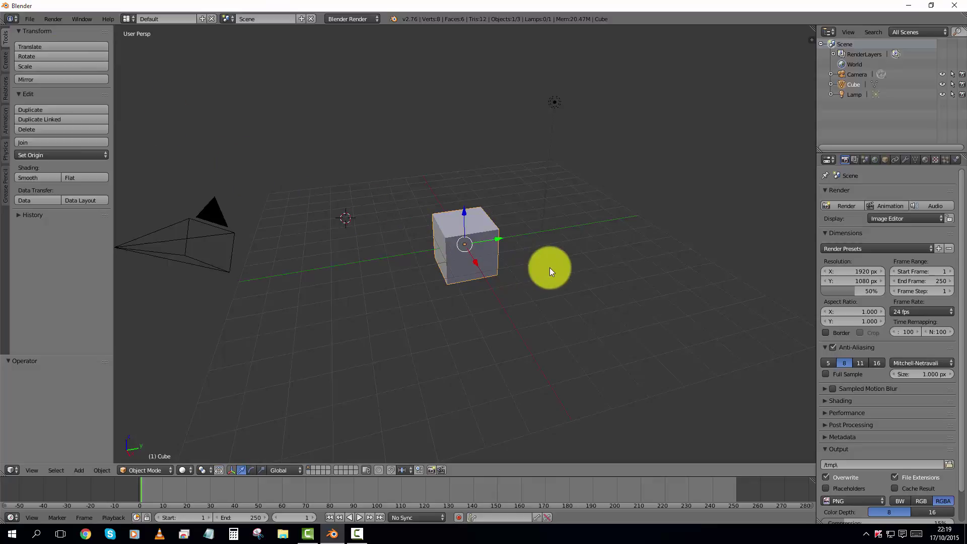
{"action": "key", "text": "s"}
{"action": "key", "text": "x"}
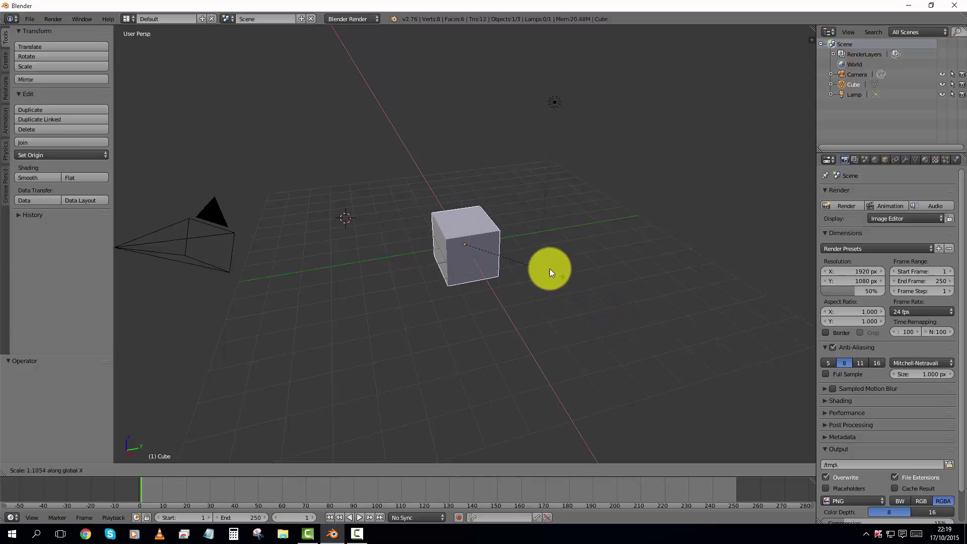
{"action": "left_click", "coordinate": [514, 231]}
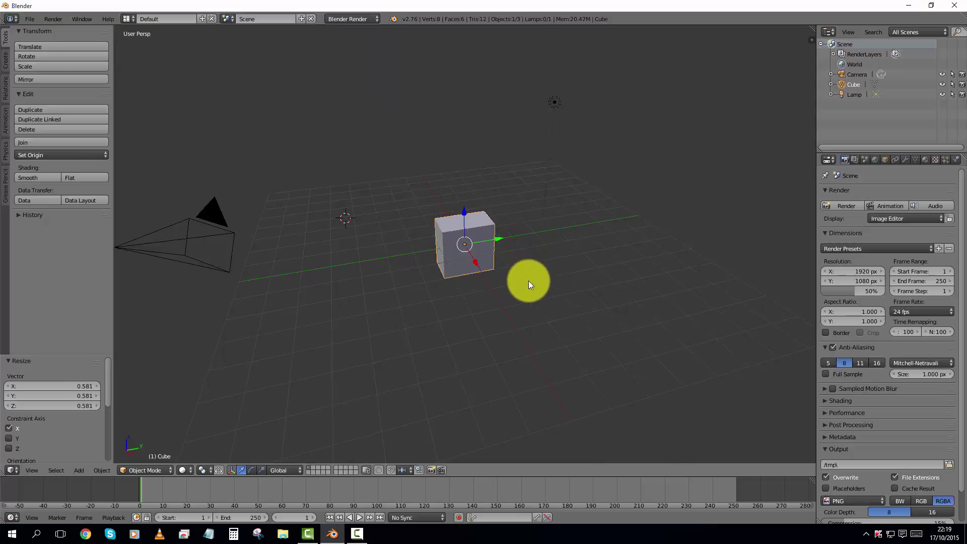
Step: Undo the cube's last scaling along the global X axis
{"action": "key", "text": "ctrl+z"}
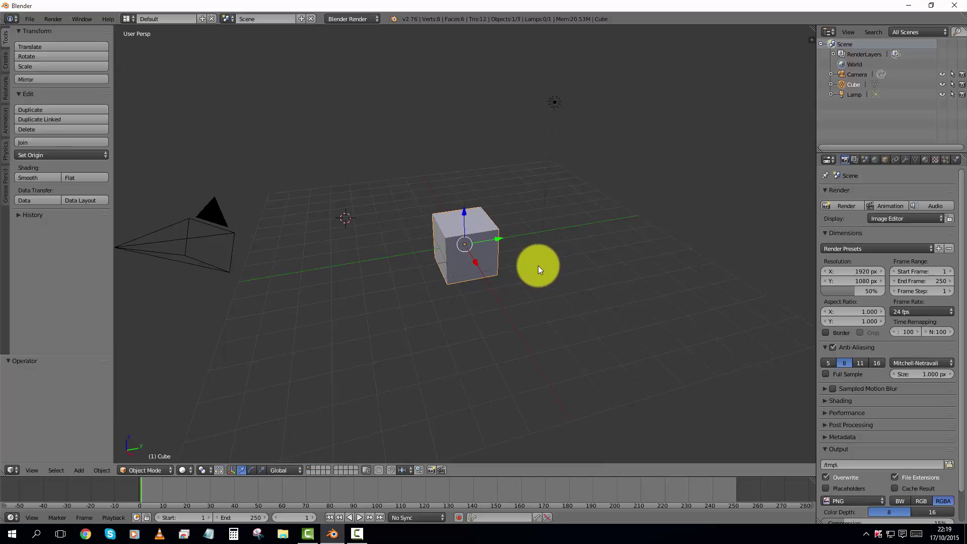
Step: Try scaling the cube along the global Z axis and along the global Y axis, cancelling both
{"action": "key", "text": "s"}
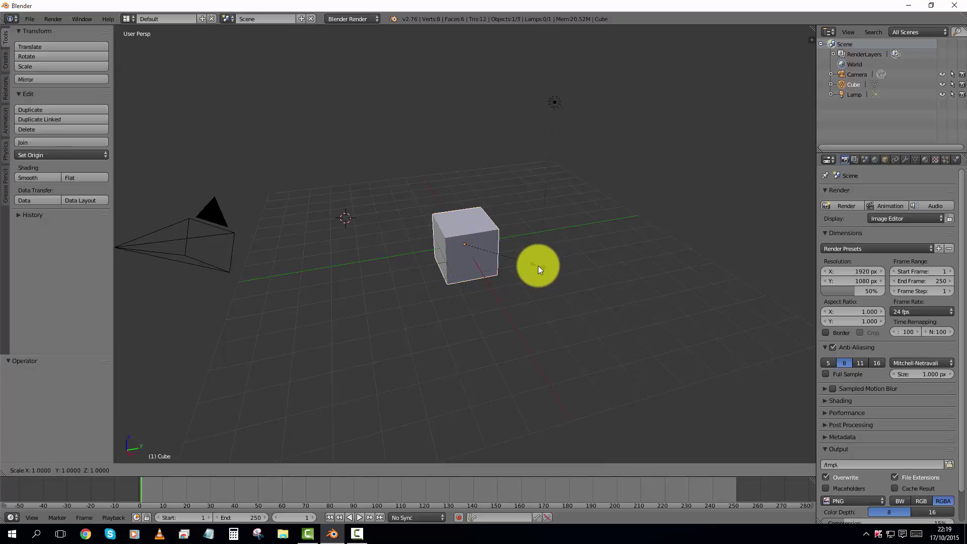
{"action": "key", "text": "z"}
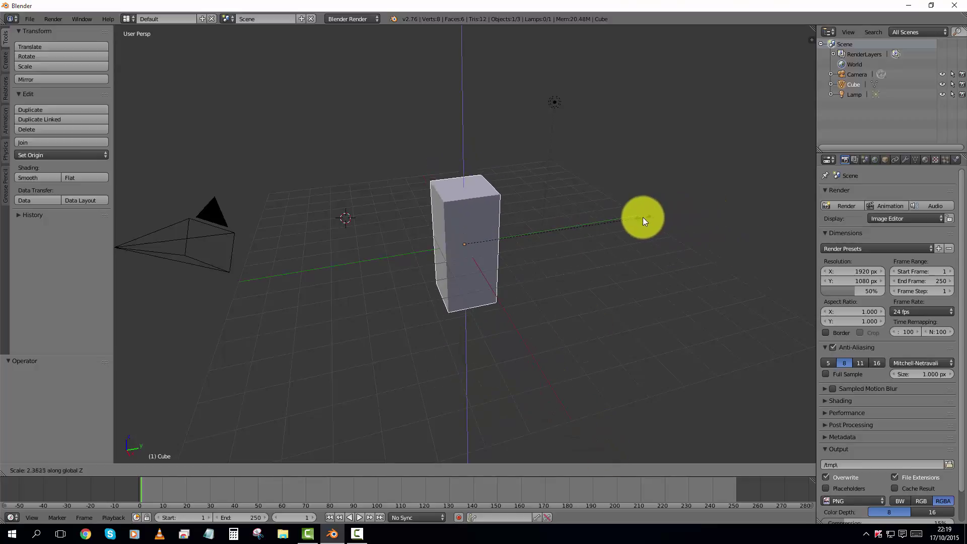
{"action": "key", "text": "Escape"}
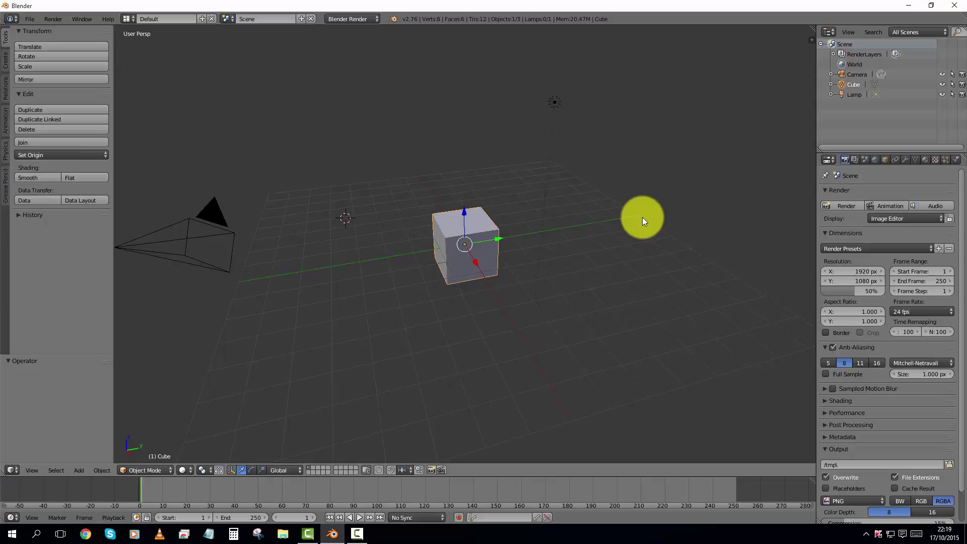
{"action": "key", "text": "s"}
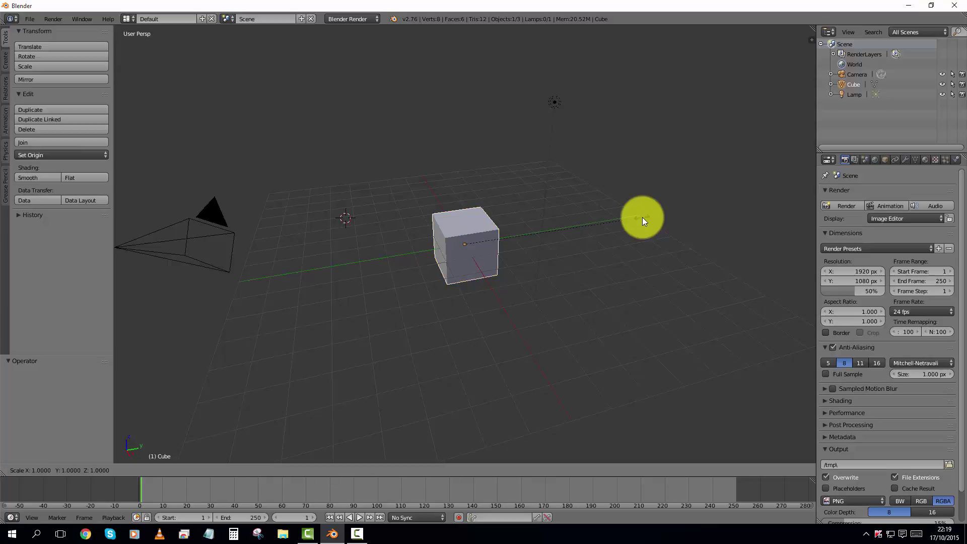
{"action": "key", "text": "y"}
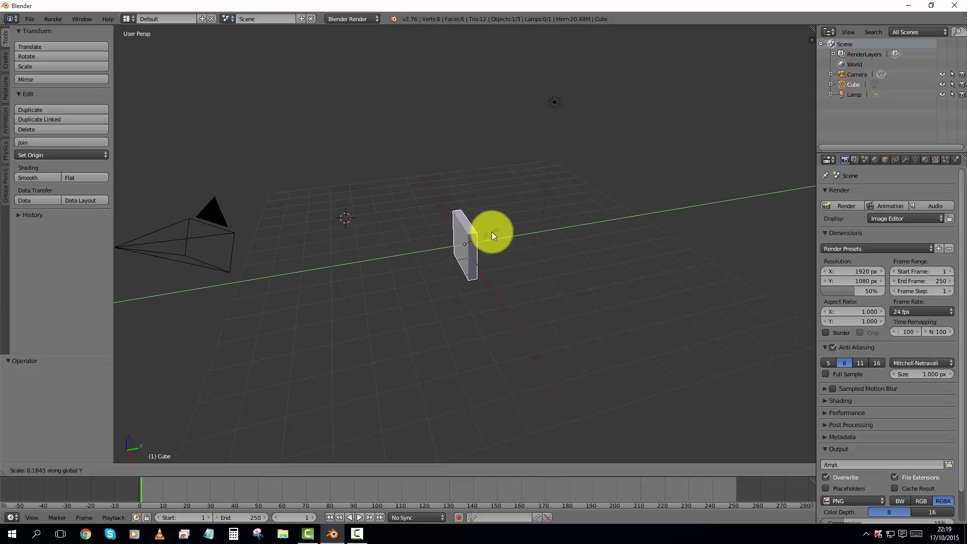
{"action": "left_click", "coordinate": [573, 253]}
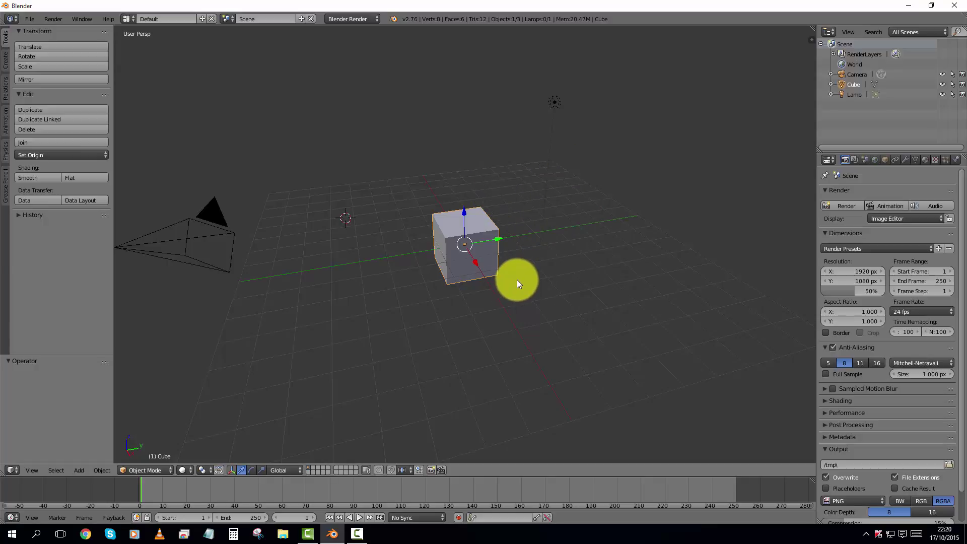
Step: Select the lamp above the cube, and reselect the cube
{"action": "mouse_move", "coordinate": [517, 279]}
{"action": "middle_mouse_down"}
{"action": "mouse_move", "coordinate": [527, 253]}
{"action": "mouse_move", "coordinate": [506, 269]}
{"action": "mouse_move", "coordinate": [512, 282]}
{"action": "mouse_move", "coordinate": [518, 273]}
{"action": "middle_mouse_up"}
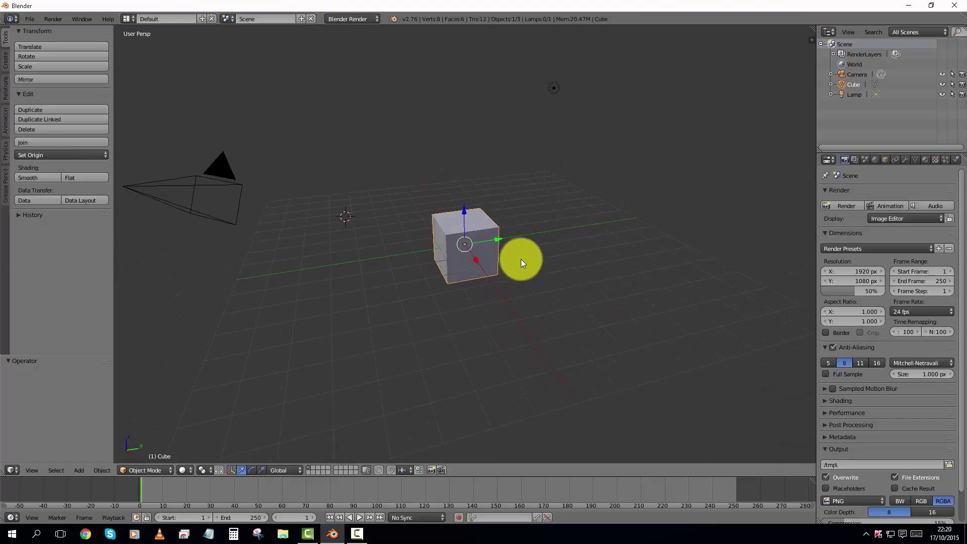
{"action": "middle_click_drag", "start_coordinate": [521, 259], "coordinate": [559, 86]}
{"action": "right_click", "coordinate": [556, 77]}
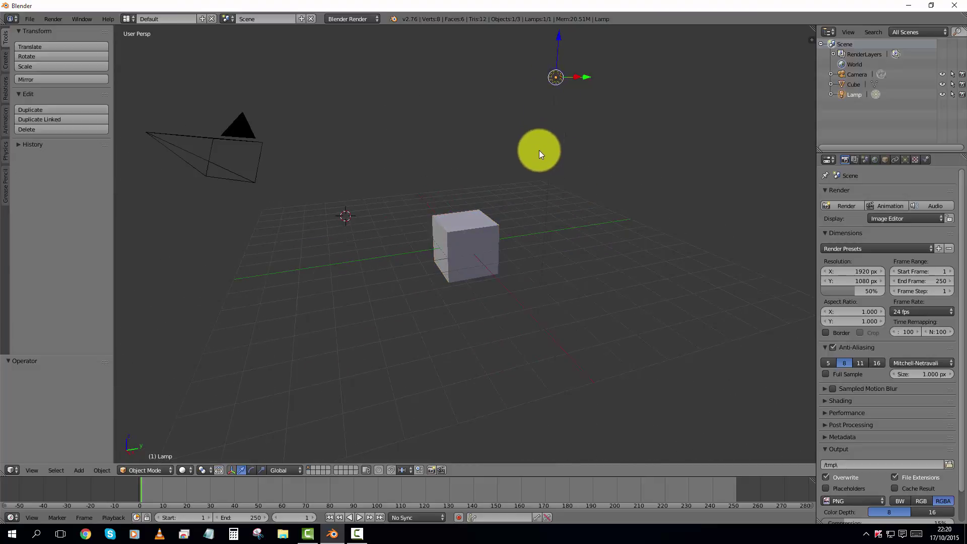
{"action": "middle_click_drag", "start_coordinate": [539, 150], "coordinate": [482, 167]}
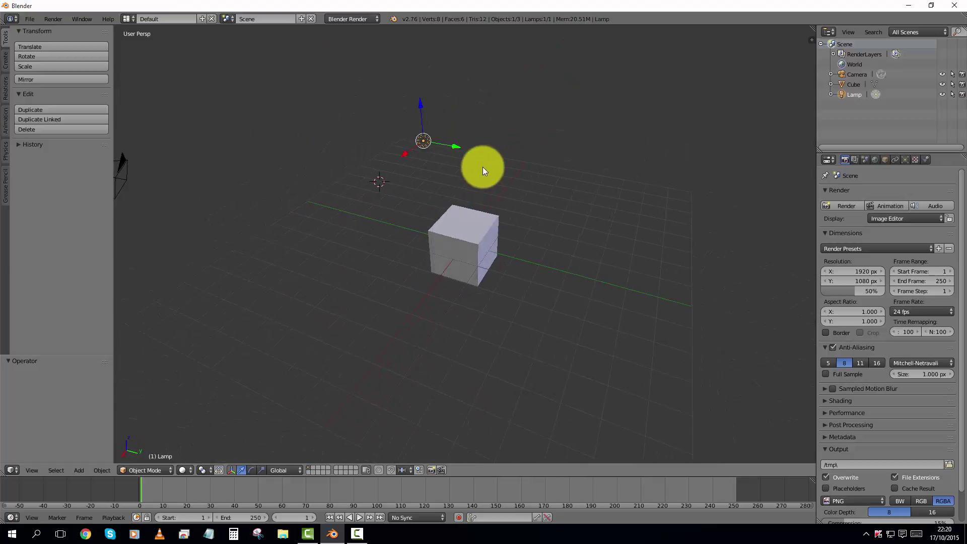
{"action": "right_click", "coordinate": [466, 235]}
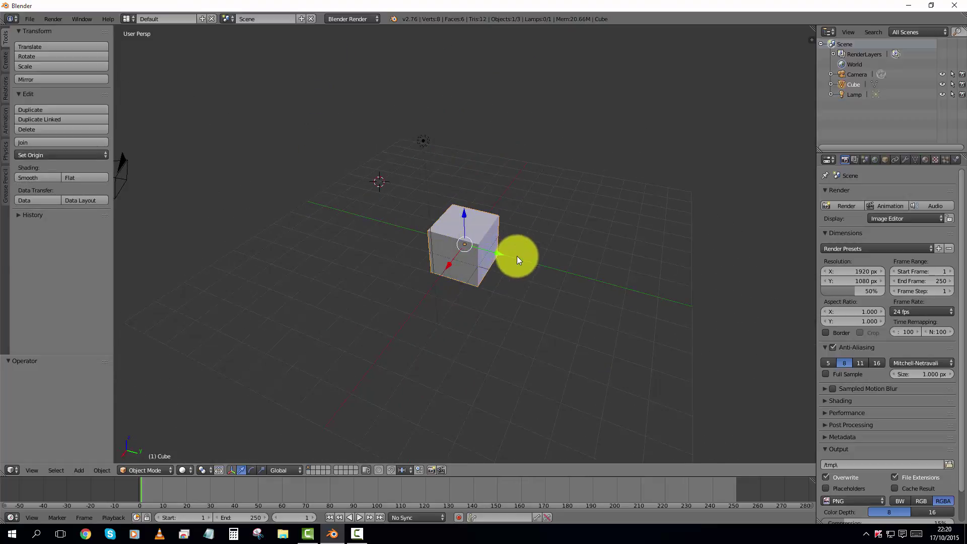
{"action": "mouse_move", "coordinate": [512, 256]}
{"action": "middle_mouse_down"}
{"action": "mouse_move", "coordinate": [481, 267]}
{"action": "mouse_move", "coordinate": [460, 209]}
{"action": "mouse_move", "coordinate": [536, 252]}
{"action": "mouse_move", "coordinate": [527, 238]}
{"action": "mouse_move", "coordinate": [473, 243]}
{"action": "mouse_move", "coordinate": [505, 254]}
{"action": "mouse_move", "coordinate": [520, 247]}
{"action": "middle_mouse_up"}
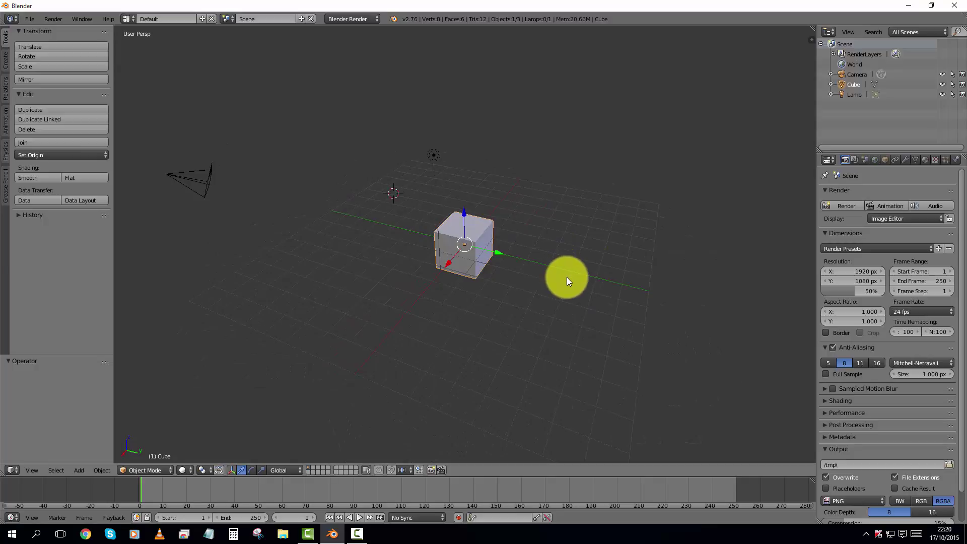
Step: Examine the cube and the surrounding scene from several angles and distances
{"action": "middle_click_drag", "start_coordinate": [571, 277], "coordinate": [531, 277]}
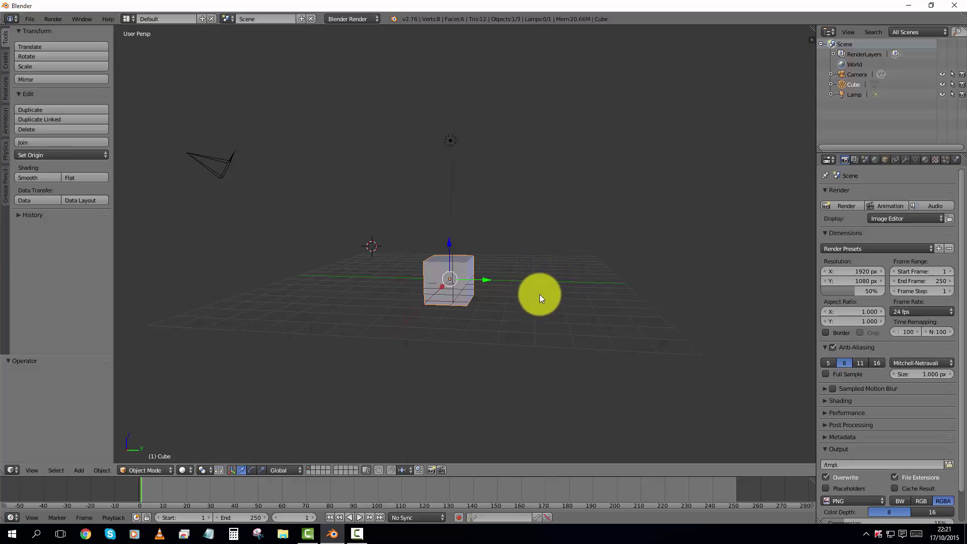
{"action": "middle_click_drag", "start_coordinate": [505, 318], "coordinate": [515, 256], "text": "ctrl"}
{"action": "scroll", "coordinate": [515, 256], "scroll_direction": "up", "scroll_amount": 2}
{"action": "scroll", "coordinate": [515, 256], "scroll_direction": "down", "scroll_amount": 5}
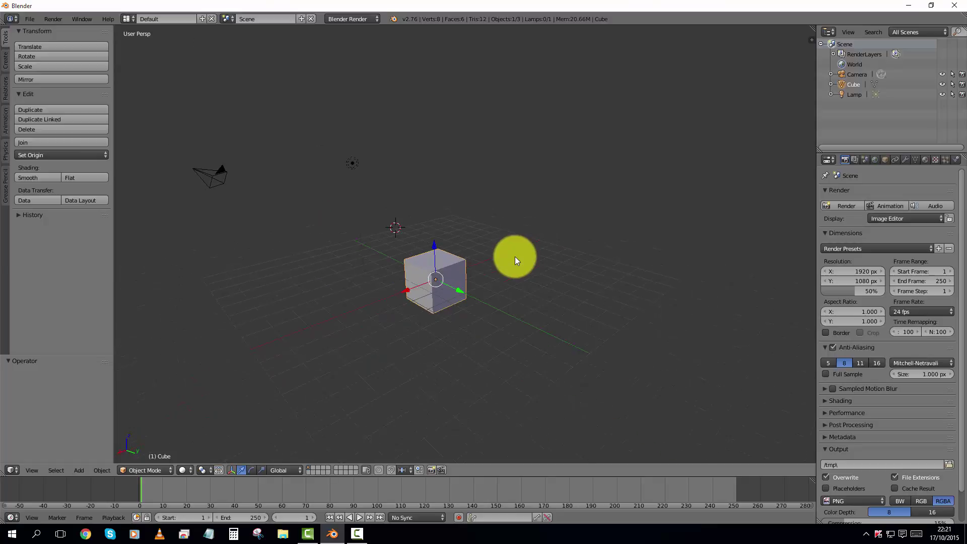
{"action": "scroll", "coordinate": [515, 256], "scroll_direction": "up", "scroll_amount": 4}
{"action": "scroll", "coordinate": [515, 256], "scroll_direction": "down", "scroll_amount": 5}
{"action": "scroll", "coordinate": [515, 265], "scroll_direction": "up", "scroll_amount": 5}
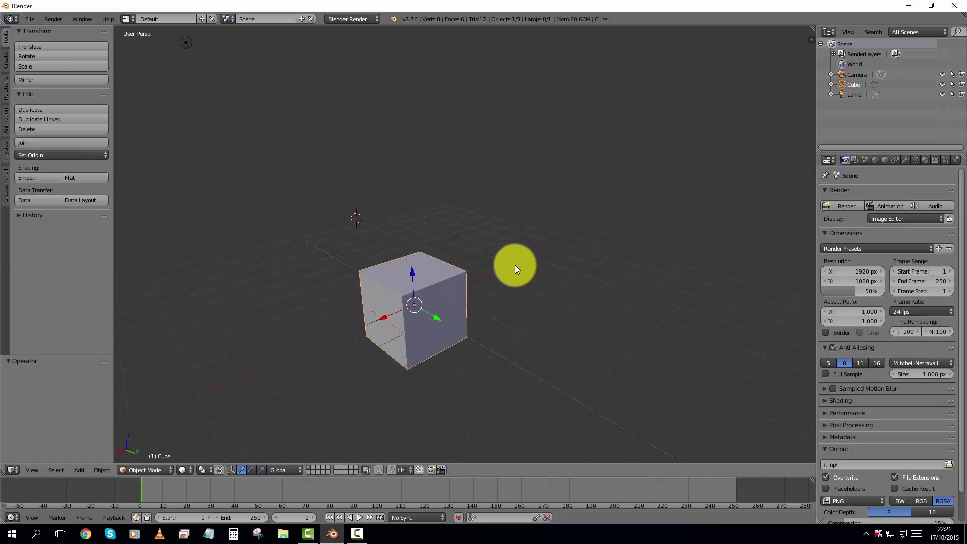
{"action": "scroll", "coordinate": [515, 265], "scroll_direction": "down", "scroll_amount": 4}
{"action": "scroll", "coordinate": [515, 265], "scroll_direction": "up", "scroll_amount": 3}
{"action": "scroll", "coordinate": [515, 265], "scroll_direction": "down", "scroll_amount": 1}
{"action": "scroll", "coordinate": [515, 265], "scroll_direction": "up", "scroll_amount": 1}
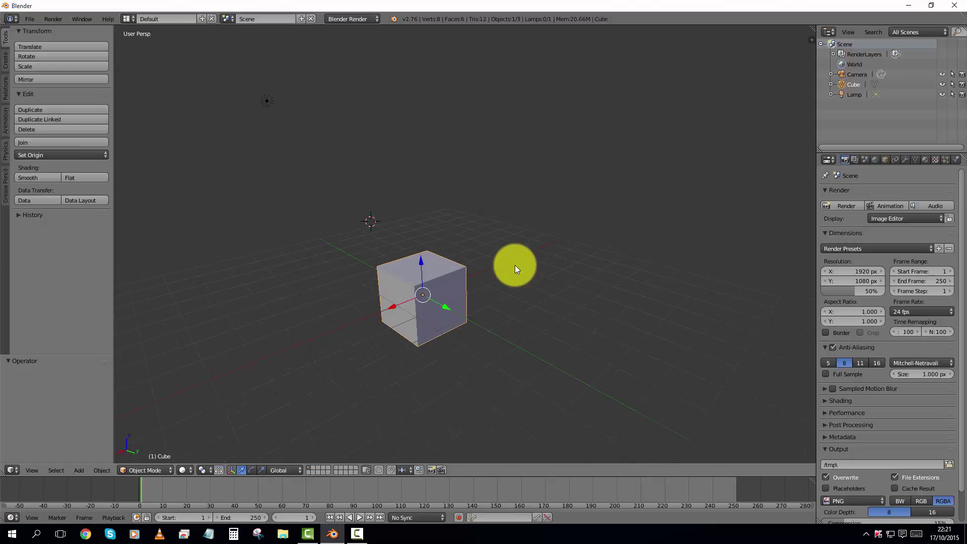
{"action": "scroll", "coordinate": [515, 265], "scroll_direction": "down", "scroll_amount": 2}
{"action": "scroll", "coordinate": [523, 276], "scroll_direction": "up", "scroll_amount": 8}
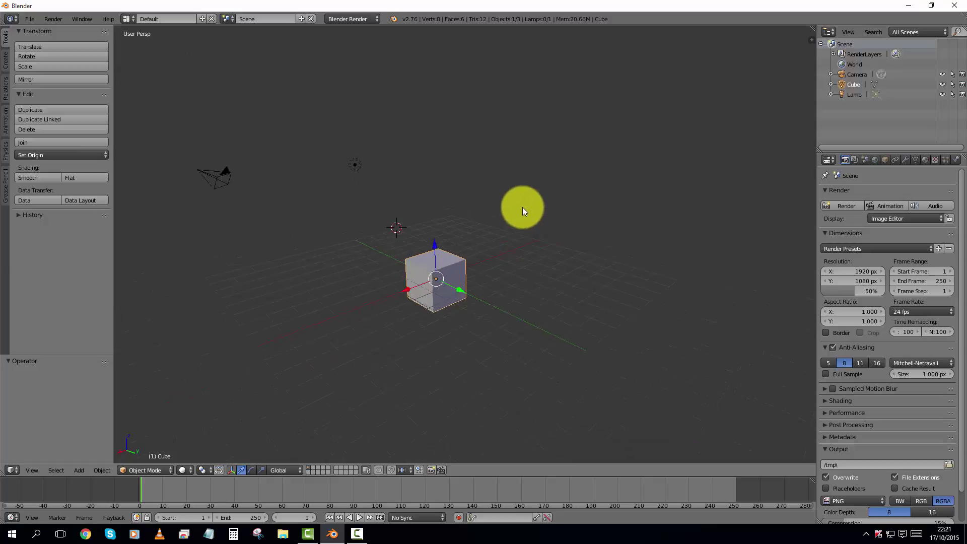
{"action": "scroll", "coordinate": [511, 189], "scroll_direction": "down", "scroll_amount": 8}
{"action": "scroll", "coordinate": [512, 229], "scroll_direction": "up", "scroll_amount": 3}
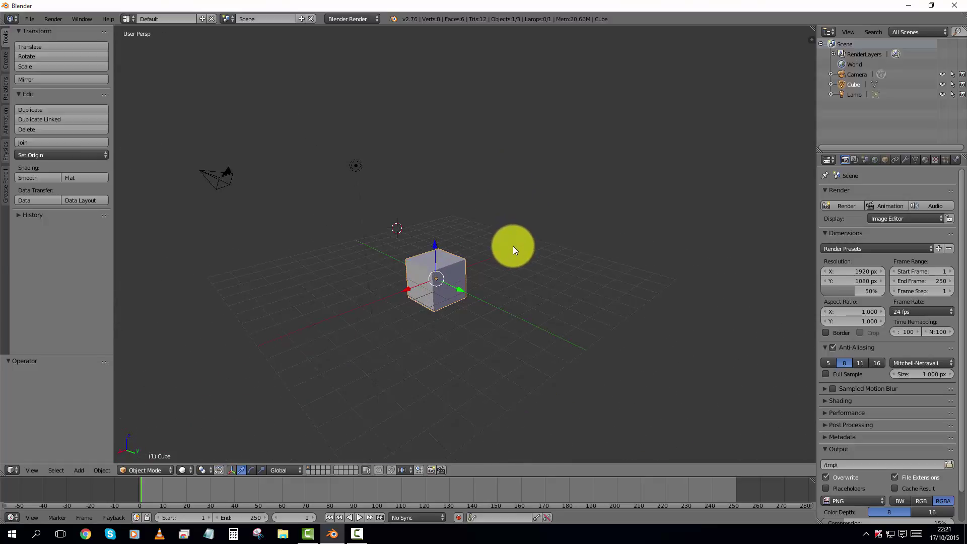
{"action": "scroll", "coordinate": [524, 267], "scroll_direction": "down", "scroll_amount": 1}
{"action": "scroll", "coordinate": [517, 189], "scroll_direction": "up", "scroll_amount": 4}
{"action": "scroll", "coordinate": [519, 225], "scroll_direction": "down", "scroll_amount": 5}
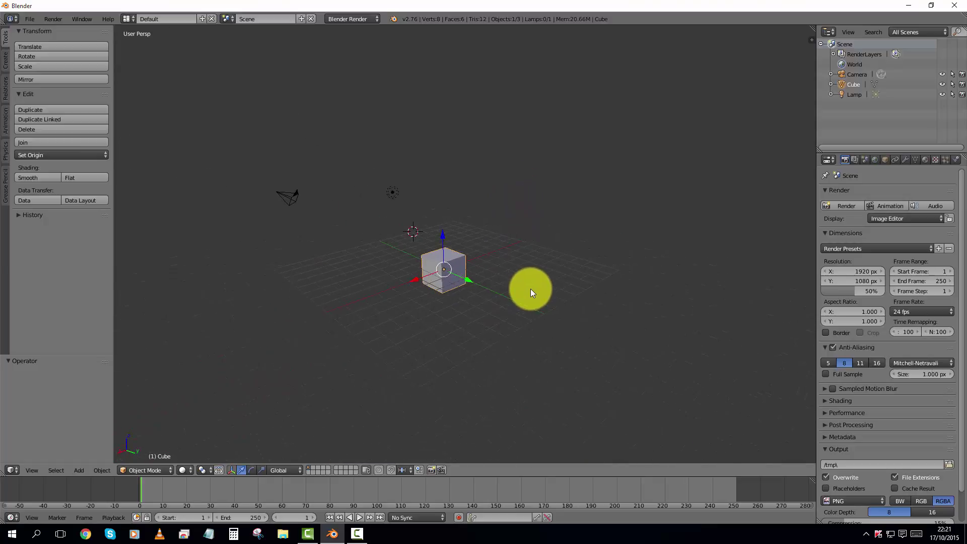
{"action": "scroll", "coordinate": [503, 216], "scroll_direction": "up", "scroll_amount": 7}
{"action": "scroll", "coordinate": [512, 331], "scroll_direction": "down", "scroll_amount": 7}
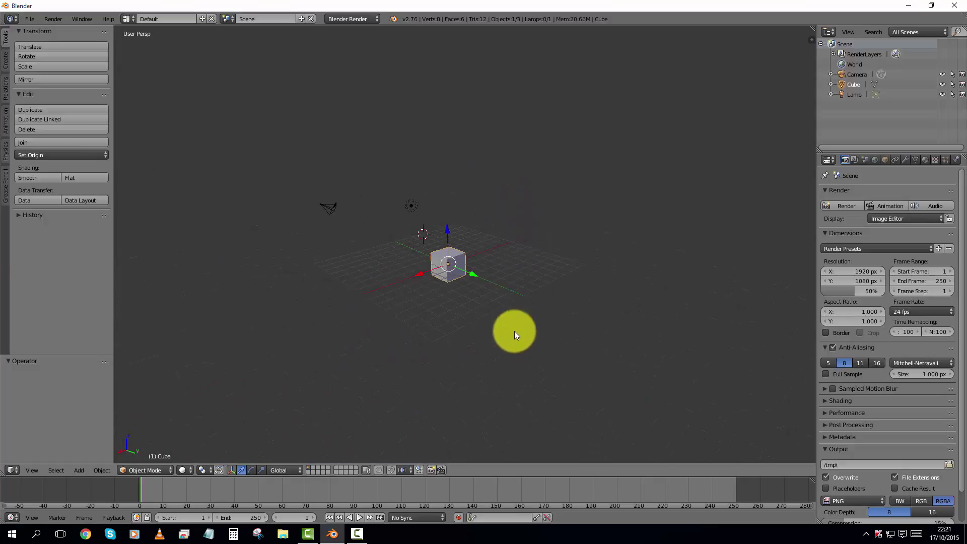
{"action": "scroll", "coordinate": [487, 192], "scroll_direction": "up", "scroll_amount": 4}
{"action": "scroll", "coordinate": [488, 192], "scroll_direction": "up", "scroll_amount": 3}
{"action": "scroll", "coordinate": [479, 187], "scroll_direction": "down", "scroll_amount": 8}
{"action": "scroll", "coordinate": [493, 283], "scroll_direction": "up", "scroll_amount": 3}
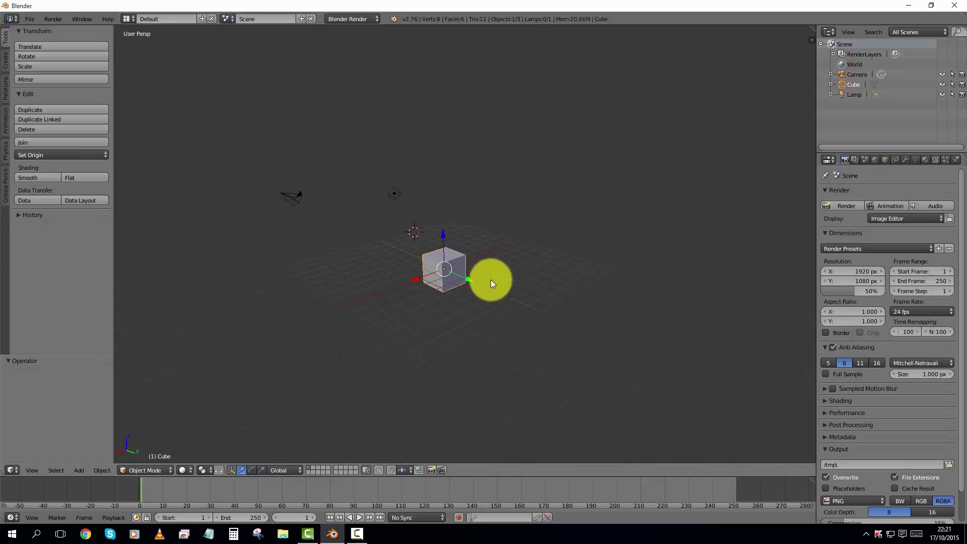
{"action": "scroll", "coordinate": [491, 243], "scroll_direction": "down", "scroll_amount": 2}
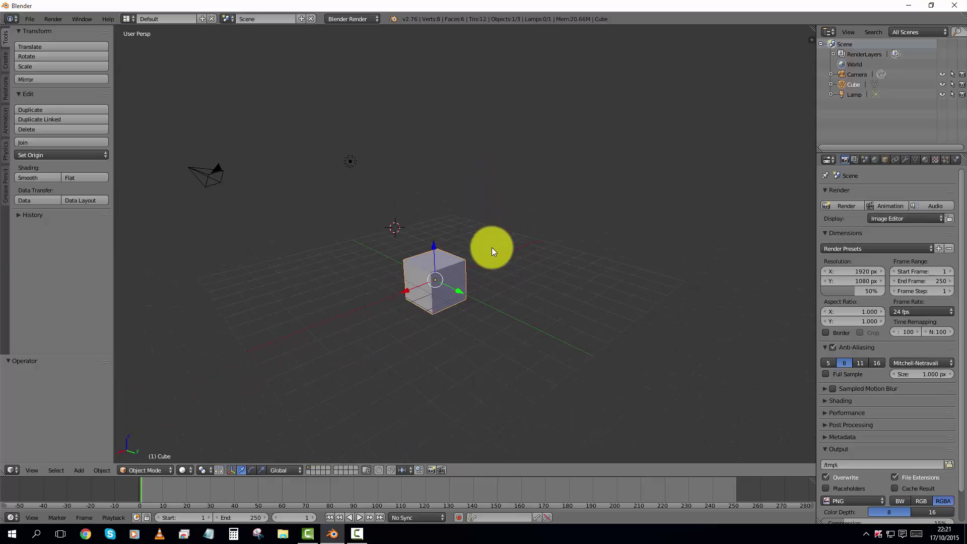
{"action": "scroll", "coordinate": [481, 216], "scroll_direction": "up", "scroll_amount": 3}
{"action": "scroll", "coordinate": [474, 190], "scroll_direction": "up", "scroll_amount": 3}
{"action": "scroll", "coordinate": [504, 270], "scroll_direction": "down", "scroll_amount": 6}
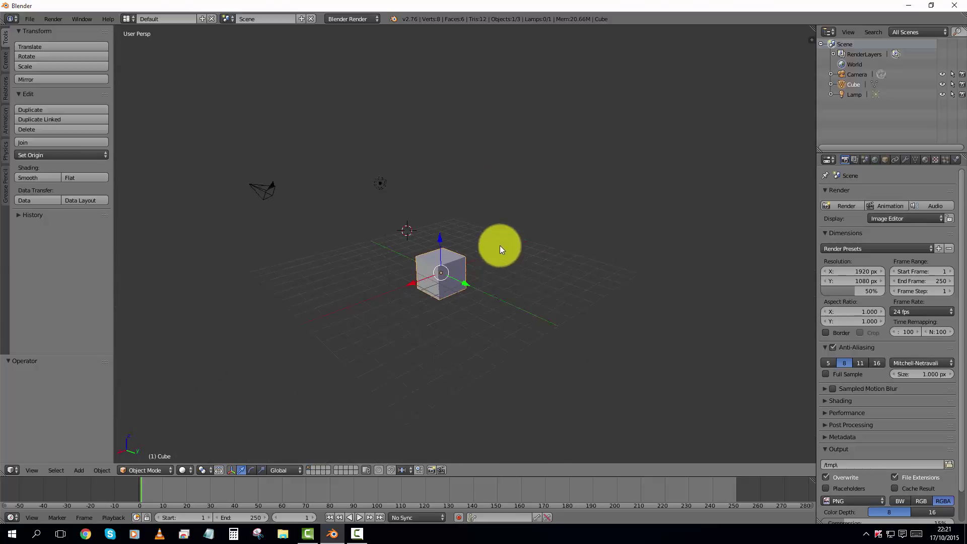
{"action": "scroll", "coordinate": [491, 205], "scroll_direction": "up", "scroll_amount": 4}
{"action": "scroll", "coordinate": [499, 224], "scroll_direction": "down", "scroll_amount": 3}
{"action": "scroll", "coordinate": [493, 207], "scroll_direction": "up", "scroll_amount": 3}
{"action": "scroll", "coordinate": [504, 237], "scroll_direction": "down", "scroll_amount": 3}
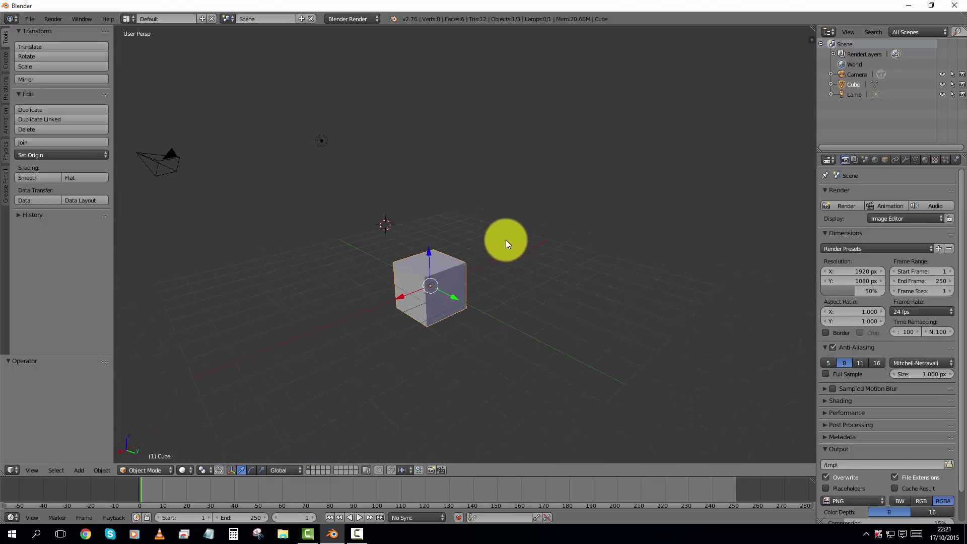
{"action": "mouse_move", "coordinate": [499, 277]}
{"action": "middle_mouse_down"}
{"action": "mouse_move", "coordinate": [499, 233]}
{"action": "mouse_move", "coordinate": [559, 276]}
{"action": "mouse_move", "coordinate": [515, 275]}
{"action": "middle_mouse_up"}
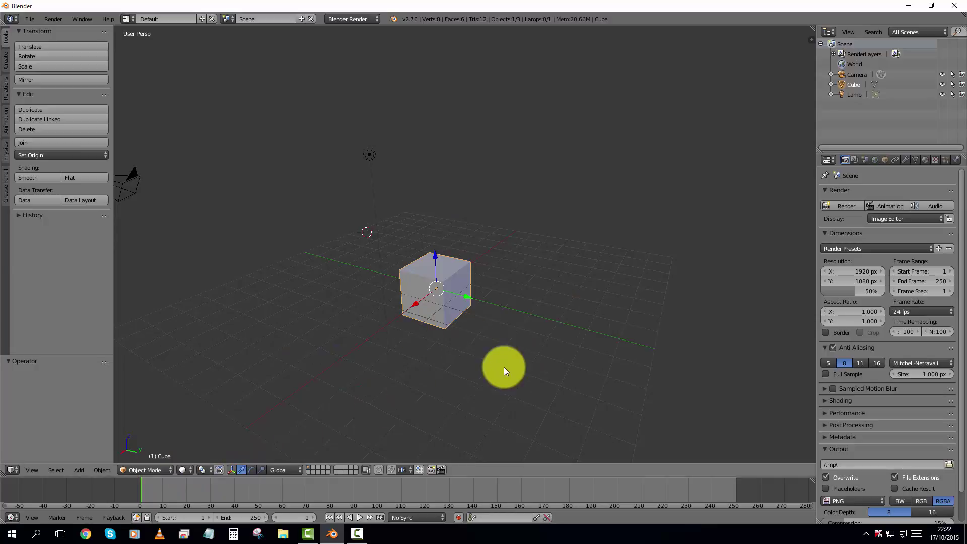
{"action": "middle_click_drag", "start_coordinate": [505, 363], "coordinate": [452, 330]}
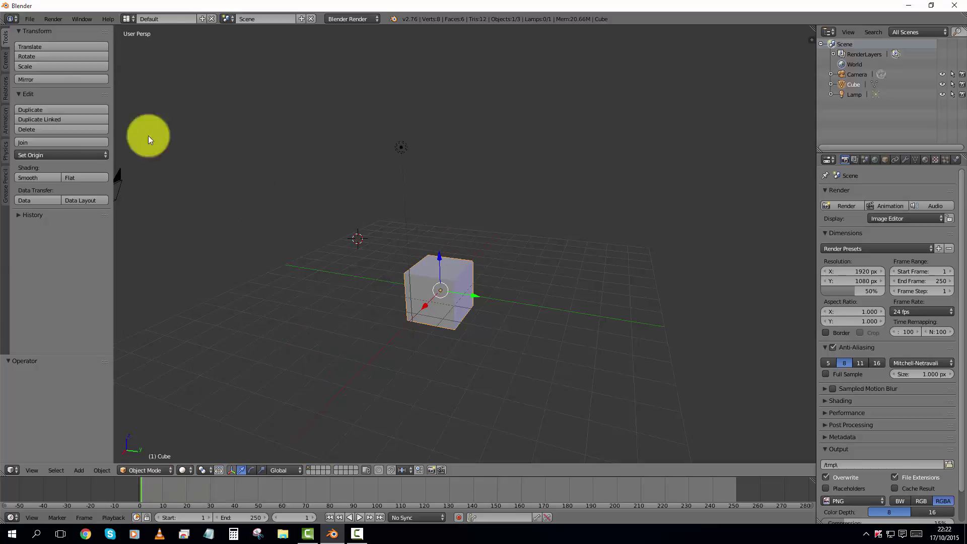
Step: Show the primitive creation tools and place the 3D cursor near the grid's far corner on the positive Y side
{"action": "left_click", "coordinate": [5, 60]}
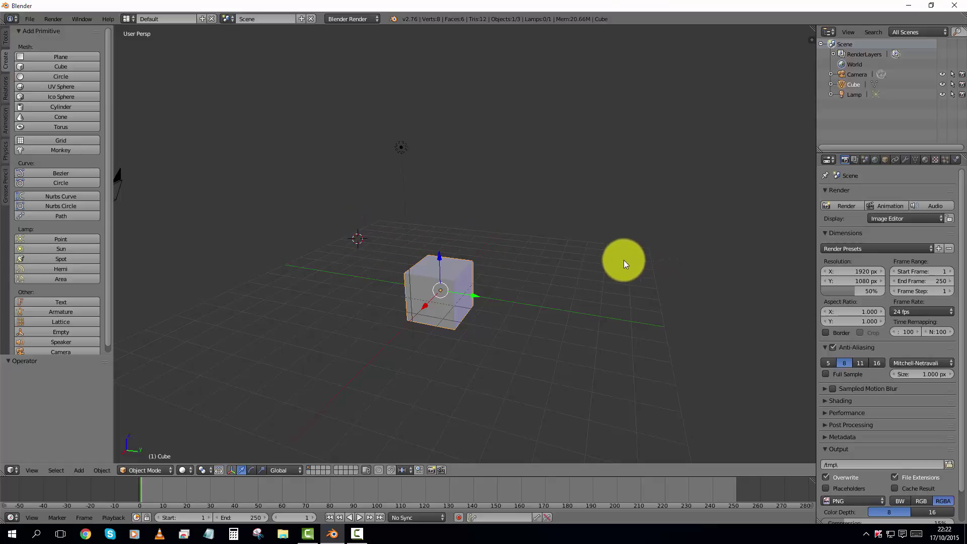
{"action": "left_click", "coordinate": [383, 234]}
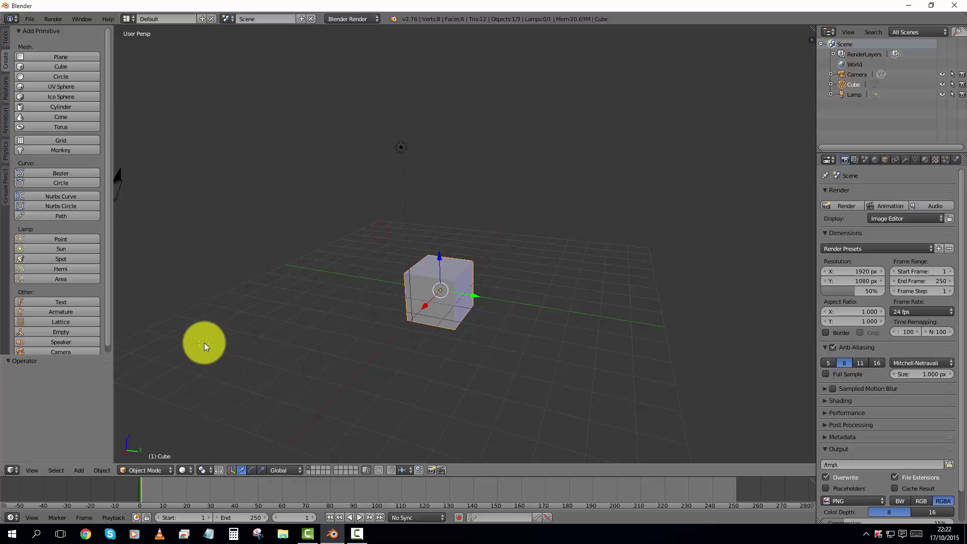
{"action": "left_click", "coordinate": [633, 257]}
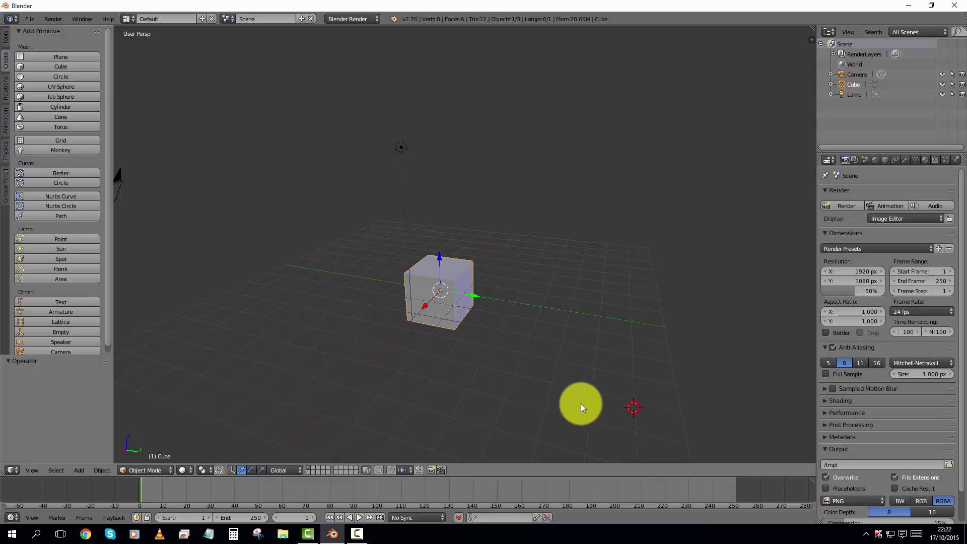
{"action": "left_click", "coordinate": [637, 261]}
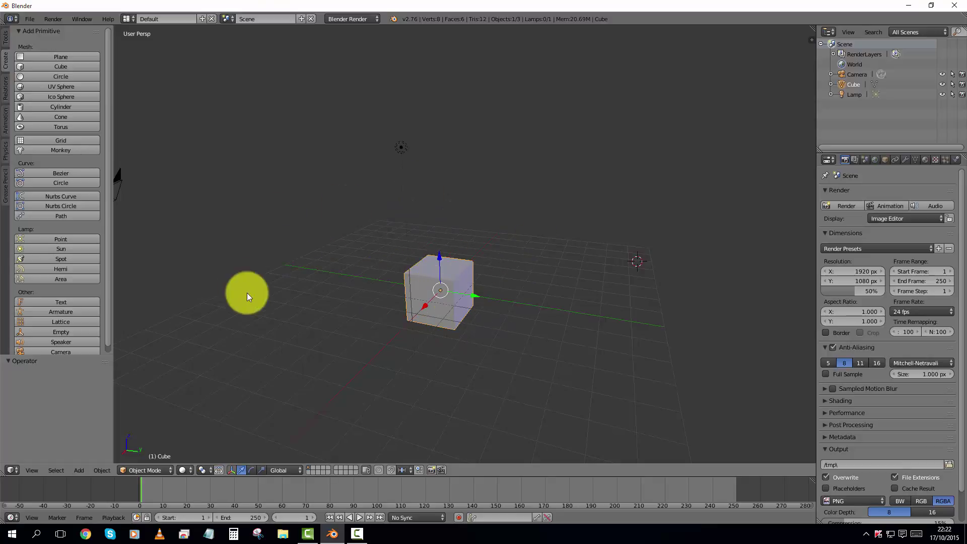
Step: Add a UV sphere at the 3D cursor's position near the grid's far corner
{"action": "left_click", "coordinate": [6, 40]}
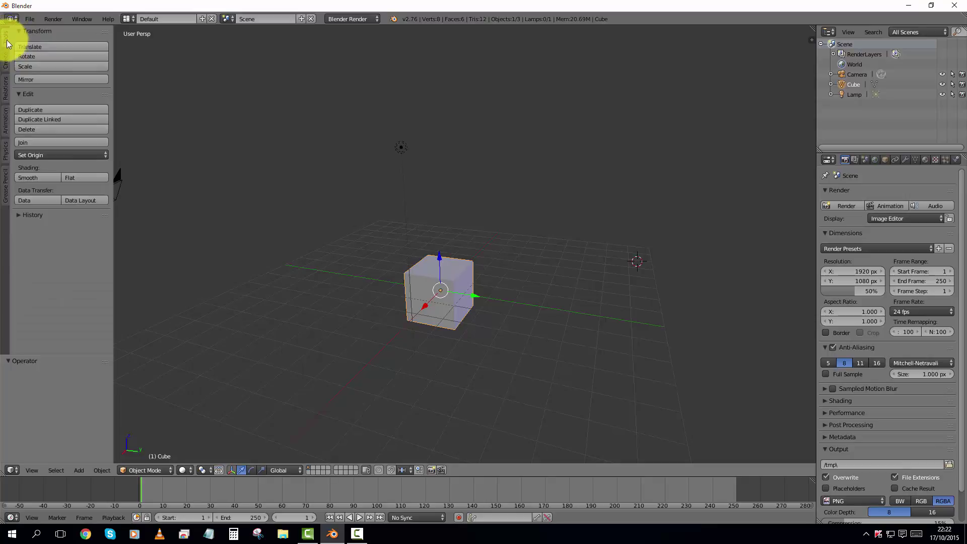
{"action": "left_click", "coordinate": [7, 65]}
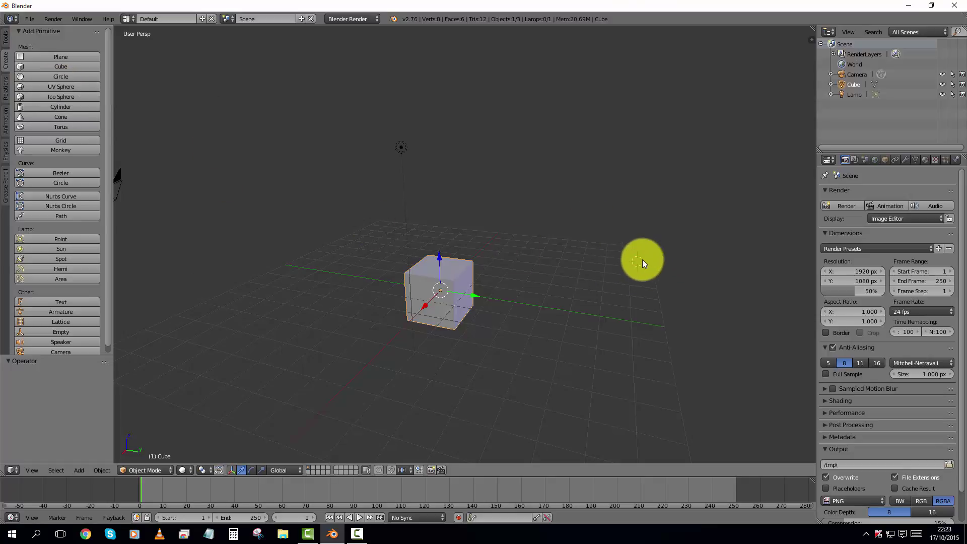
{"action": "left_click", "coordinate": [51, 87]}
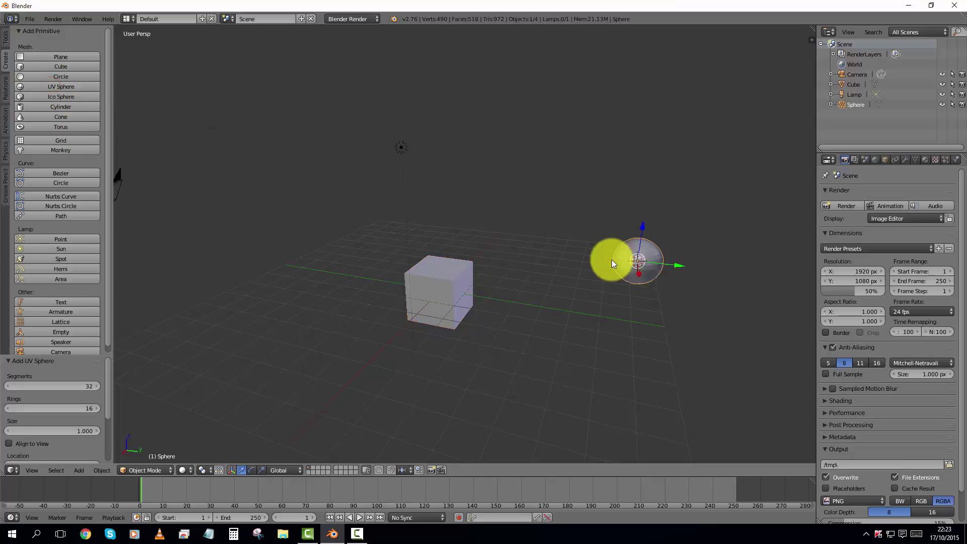
Step: Place the 3D cursor near the grid's far corner on the negative Y side and add a cone there
{"action": "left_click", "coordinate": [382, 227]}
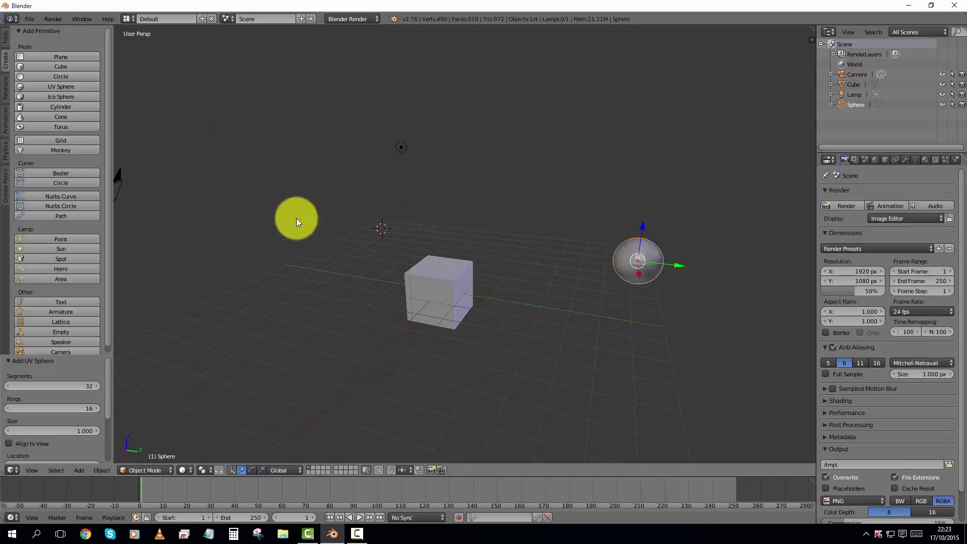
{"action": "left_click", "coordinate": [61, 116]}
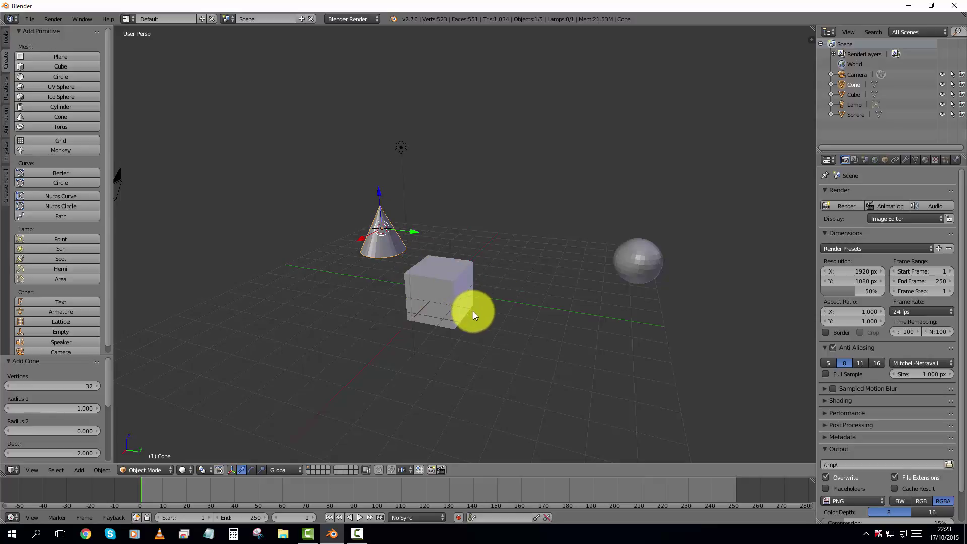
Step: Delete the cone and the UV sphere from the scene and show the general object transform and edit tools
{"action": "key", "text": "Delete"}
{"action": "key", "text": "Delete"}
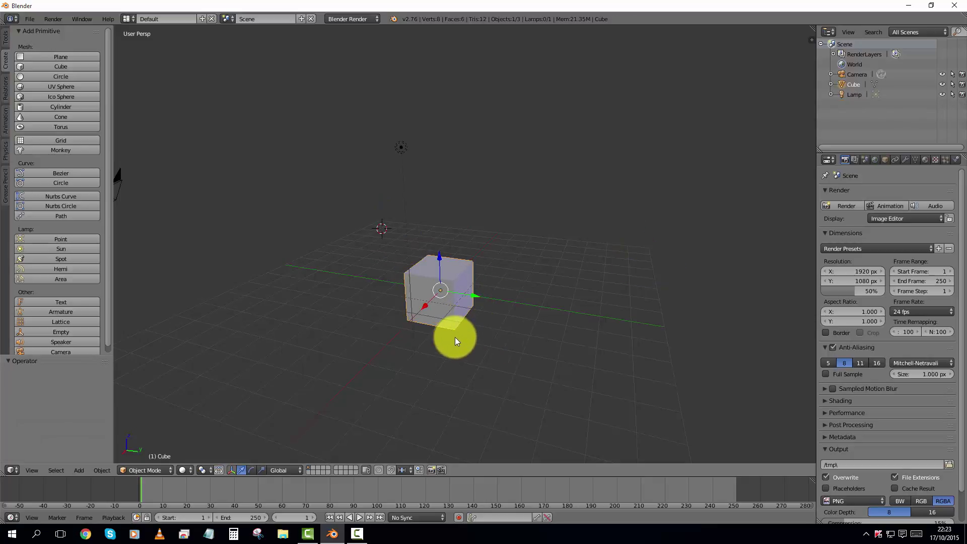
{"action": "left_click", "coordinate": [6, 37]}
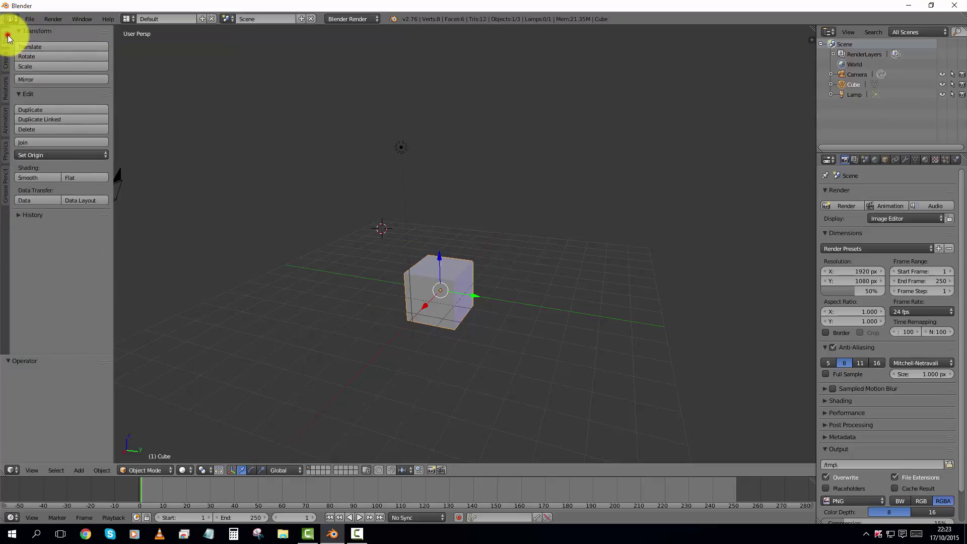
Step: Switch the cube from Object Mode to Edit Mode
{"action": "middle_click_drag", "start_coordinate": [521, 304], "coordinate": [494, 292]}
{"action": "scroll", "coordinate": [477, 296], "scroll_direction": "up", "scroll_amount": 3}
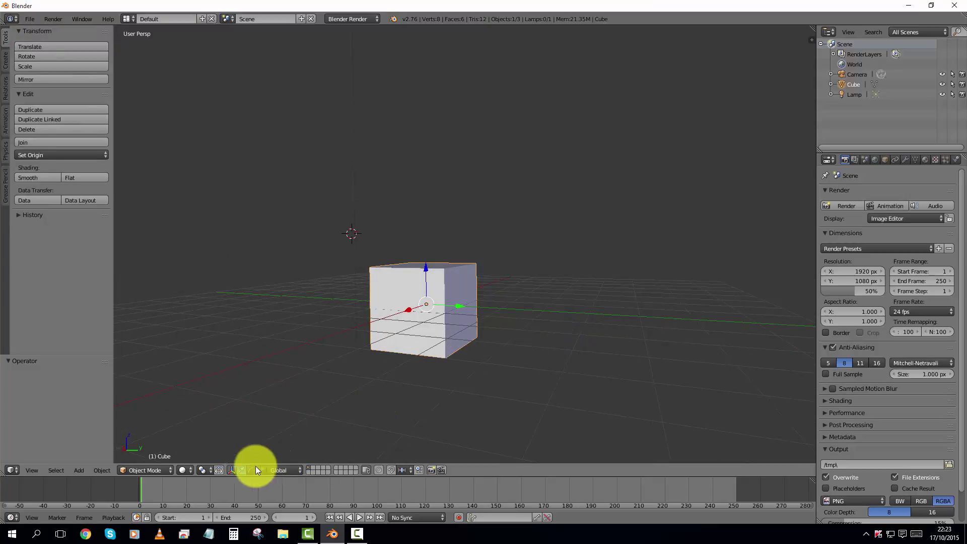
{"action": "left_click", "coordinate": [162, 469]}
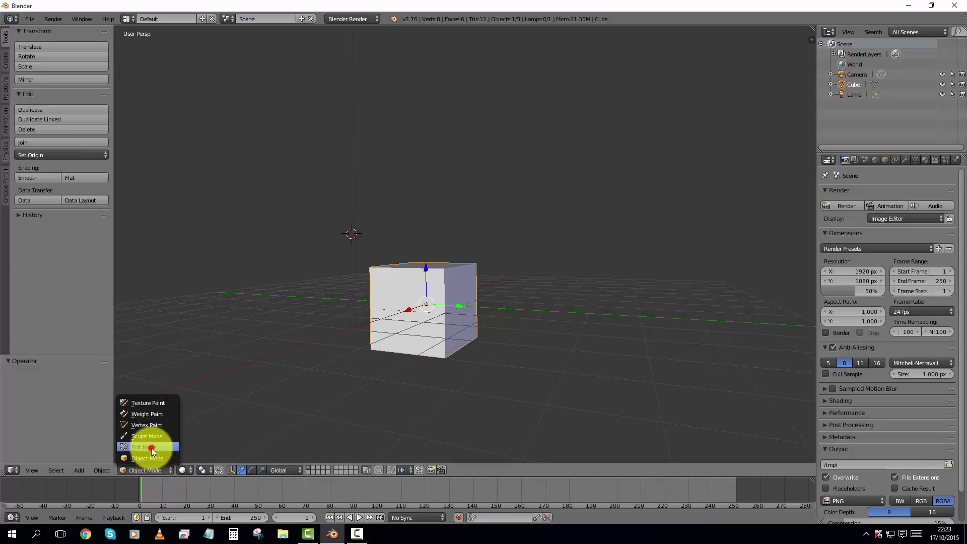
{"action": "left_click", "coordinate": [151, 447]}
{"action": "mouse_move", "coordinate": [507, 356]}
{"action": "middle_mouse_down"}
{"action": "mouse_move", "coordinate": [492, 372]}
{"action": "mouse_move", "coordinate": [410, 360]}
{"action": "mouse_move", "coordinate": [522, 352]}
{"action": "mouse_move", "coordinate": [499, 383]}
{"action": "mouse_move", "coordinate": [499, 345]}
{"action": "middle_mouse_up"}
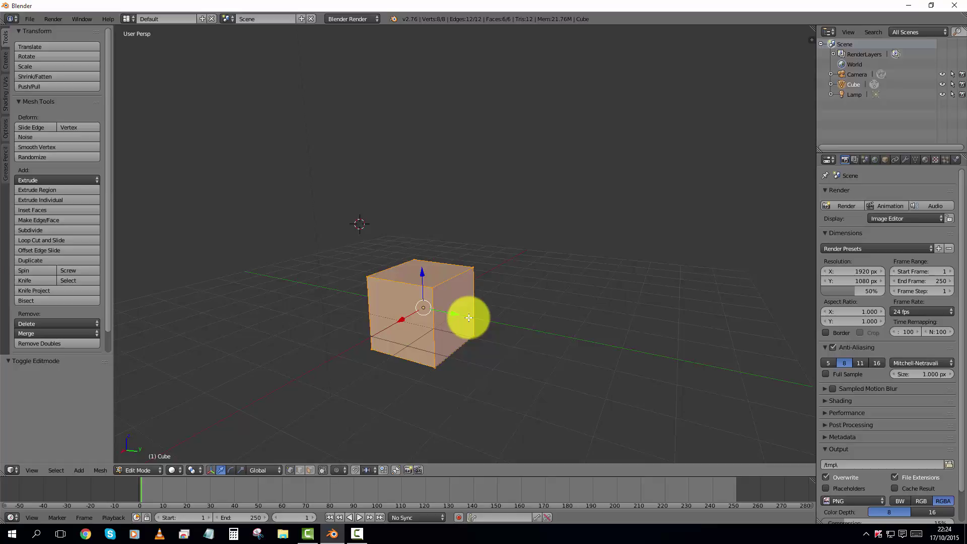
Step: Toggle the cube repeatedly between Edit Mode and Object Mode, finishing in Edit Mode
{"action": "key", "text": "Tab"}
{"action": "key", "text": "Tab"}
{"action": "key", "text": "Tab"}
{"action": "key", "text": "Tab"}
{"action": "key", "text": "Tab"}
{"action": "key", "text": "Tab"}
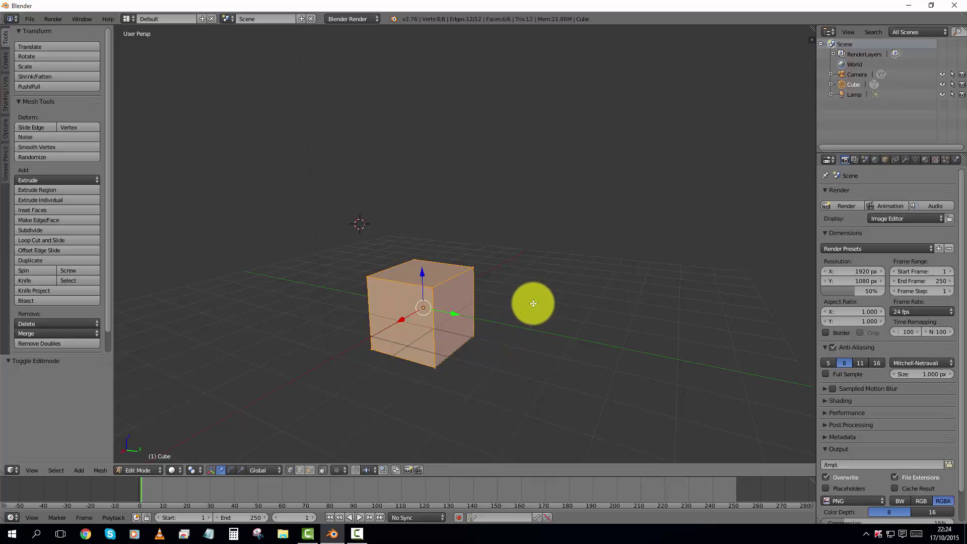
Step: Advance the timeline two frames to frame 3
{"action": "middle_click_drag", "start_coordinate": [533, 304], "coordinate": [598, 328]}
{"action": "scroll", "coordinate": [580, 326], "scroll_direction": "up", "scroll_amount": 3}
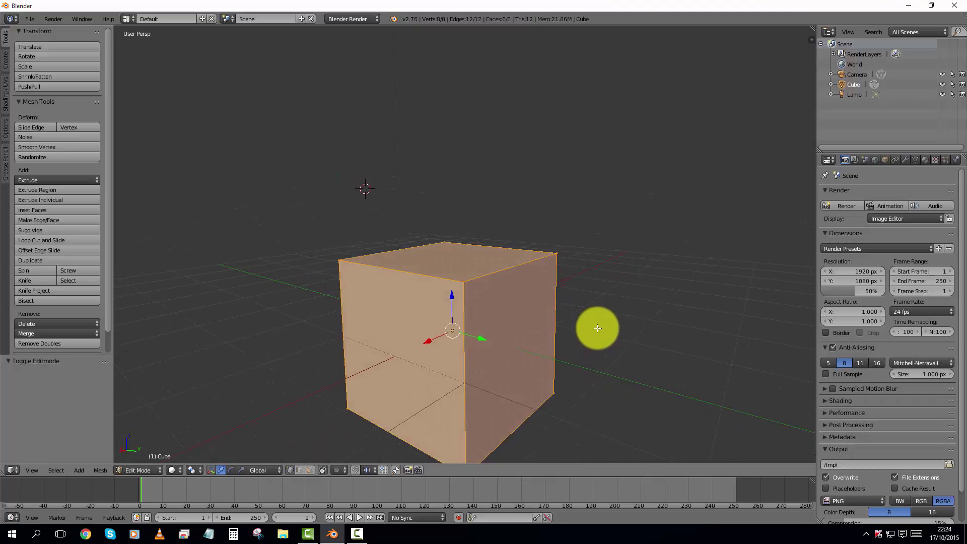
{"action": "key", "text": "Right"}
{"action": "key", "text": "Right"}
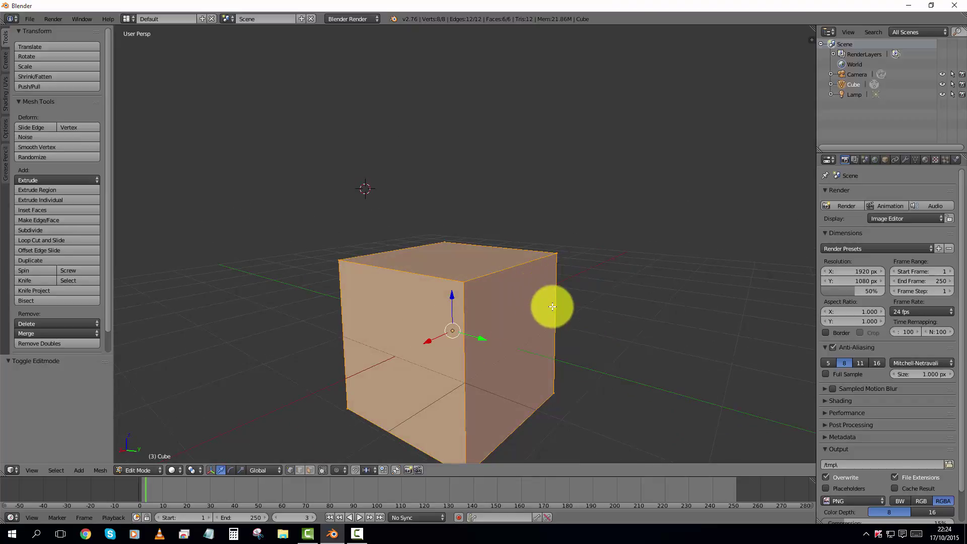
Step: Examine the cube's corners, edges and faces up close and show the available mesh selection modes
{"action": "scroll", "coordinate": [553, 307], "scroll_direction": "down", "scroll_amount": 5}
{"action": "scroll", "coordinate": [552, 308], "scroll_direction": "up", "scroll_amount": 3}
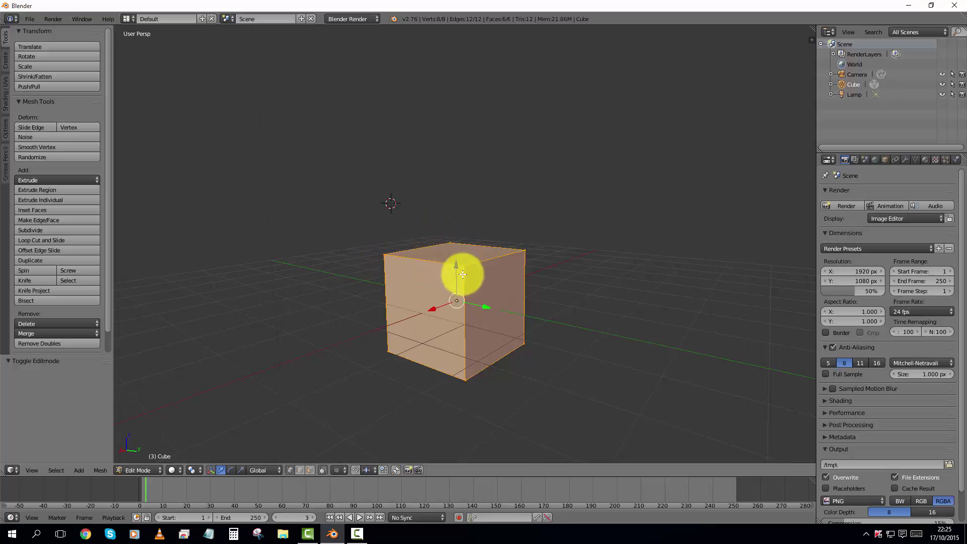
{"action": "scroll", "coordinate": [463, 274], "scroll_direction": "up", "scroll_amount": 3}
{"action": "mouse_move", "coordinate": [466, 279]}
{"action": "middle_mouse_down"}
{"action": "mouse_move", "coordinate": [475, 292]}
{"action": "mouse_move", "coordinate": [470, 281]}
{"action": "middle_mouse_up"}
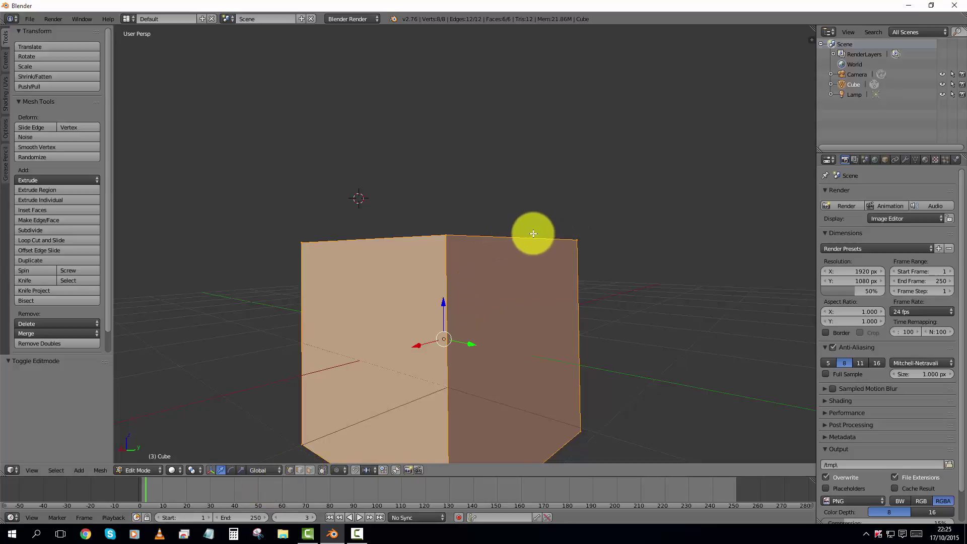
{"action": "mouse_move", "coordinate": [441, 368]}
{"action": "middle_mouse_down"}
{"action": "mouse_move", "coordinate": [459, 347]}
{"action": "mouse_move", "coordinate": [447, 383]}
{"action": "middle_mouse_up"}
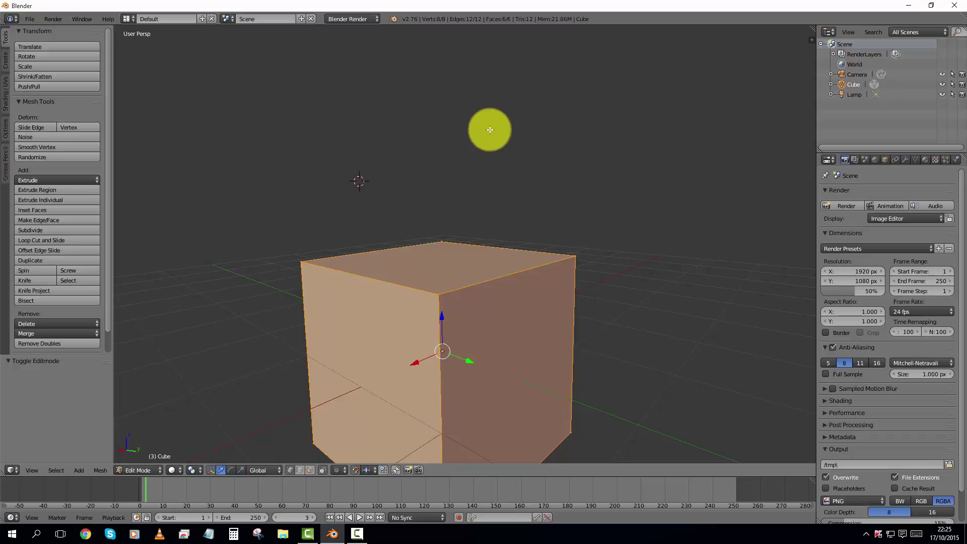
{"action": "key", "text": "ctrl+Tab"}
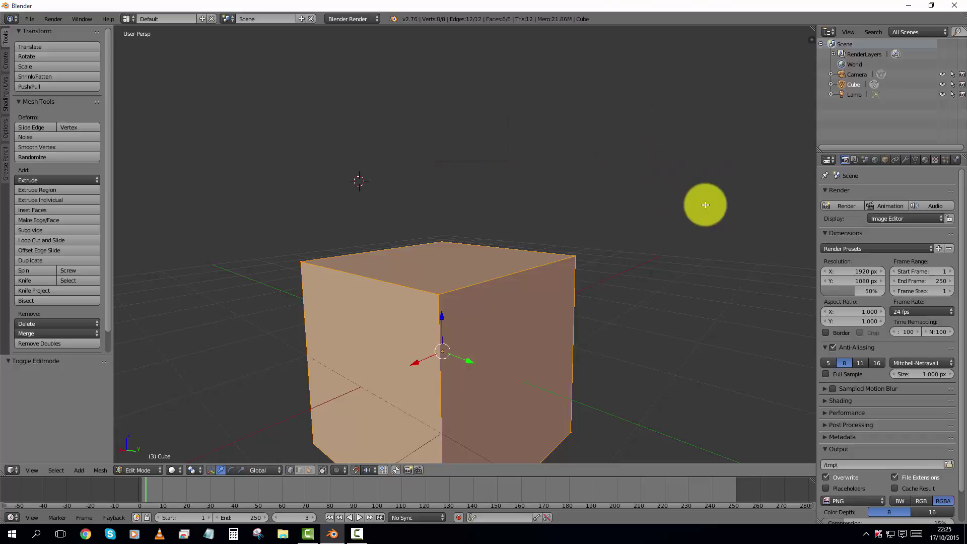
{"action": "key", "text": "ctrl+Tab"}
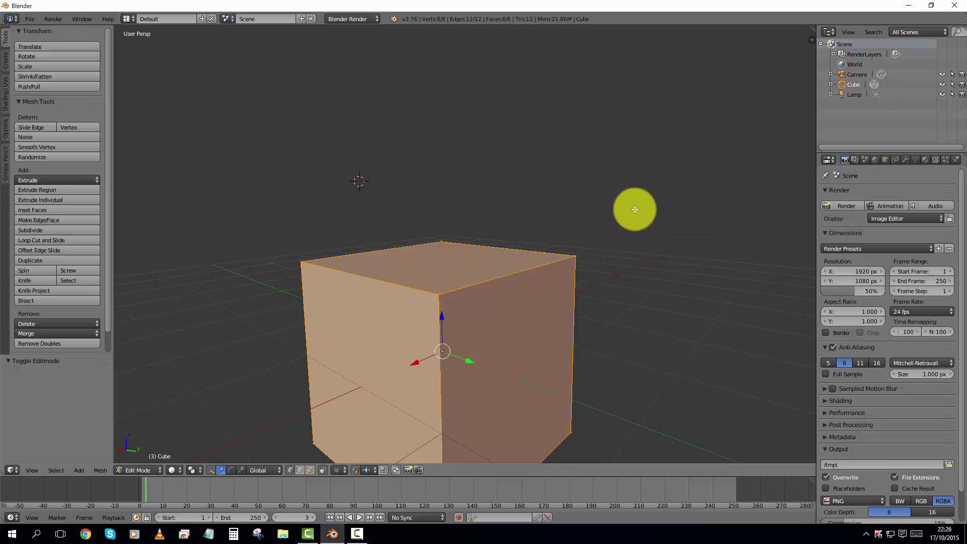
Step: Switch to face selection mode and select the cube's face on the positive Y side
{"action": "scroll", "coordinate": [634, 210], "scroll_direction": "down", "scroll_amount": 5}
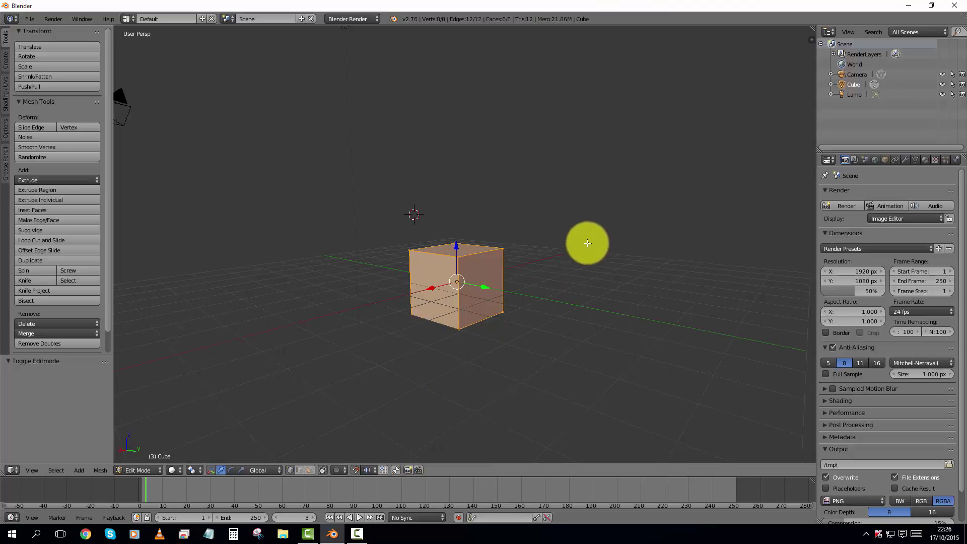
{"action": "key", "text": "ctrl+Tab"}
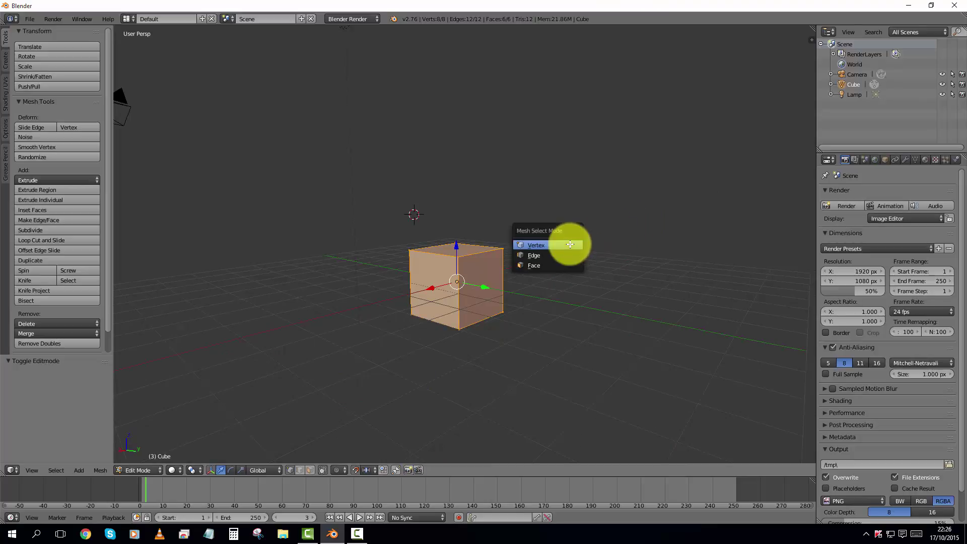
{"action": "left_click", "coordinate": [558, 269]}
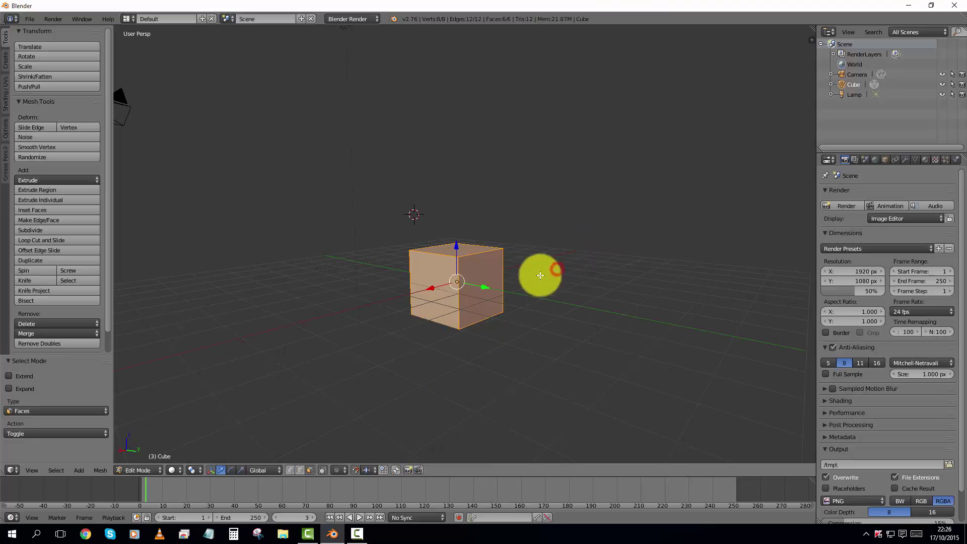
{"action": "right_click", "coordinate": [481, 276]}
{"action": "scroll", "coordinate": [532, 258], "scroll_direction": "up", "scroll_amount": 4}
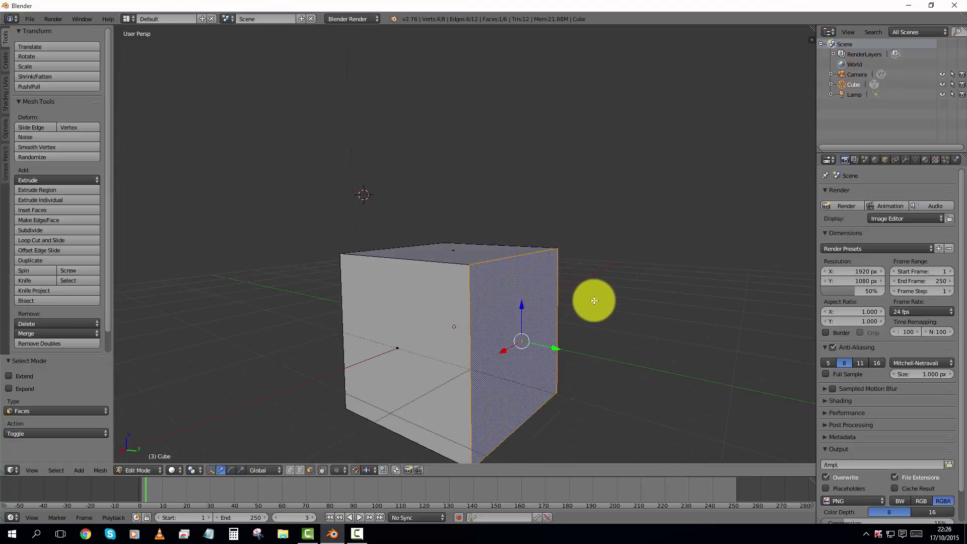
{"action": "middle_click_drag", "start_coordinate": [593, 302], "coordinate": [588, 255]}
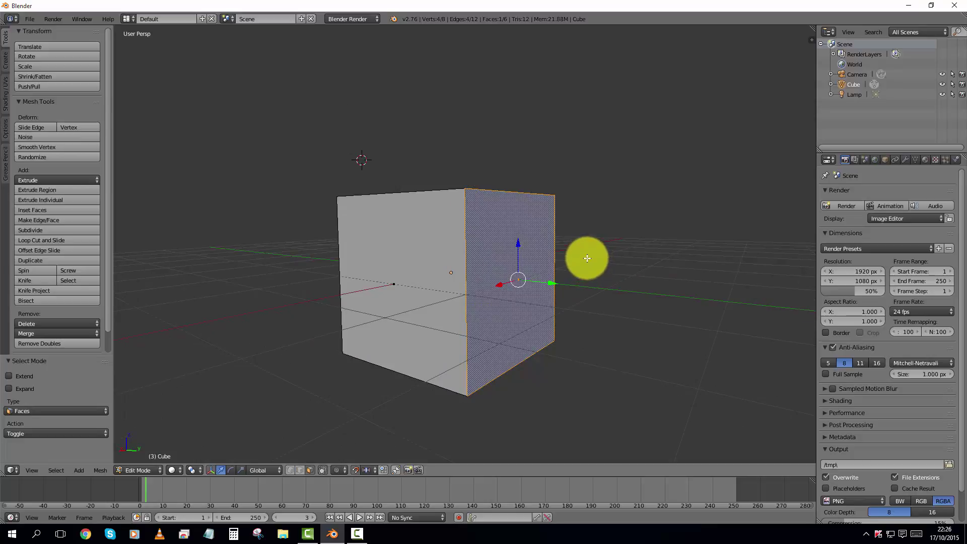
Step: Place the 3D cursor beside the cube, near the selected face on the positive Y side
{"action": "left_click", "coordinate": [583, 268]}
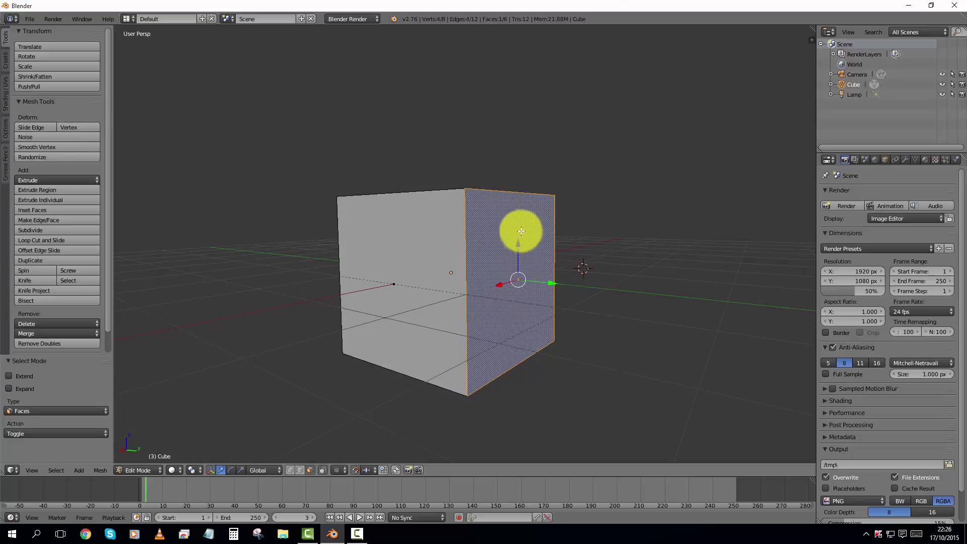
{"action": "middle_click_drag", "start_coordinate": [584, 246], "coordinate": [629, 236]}
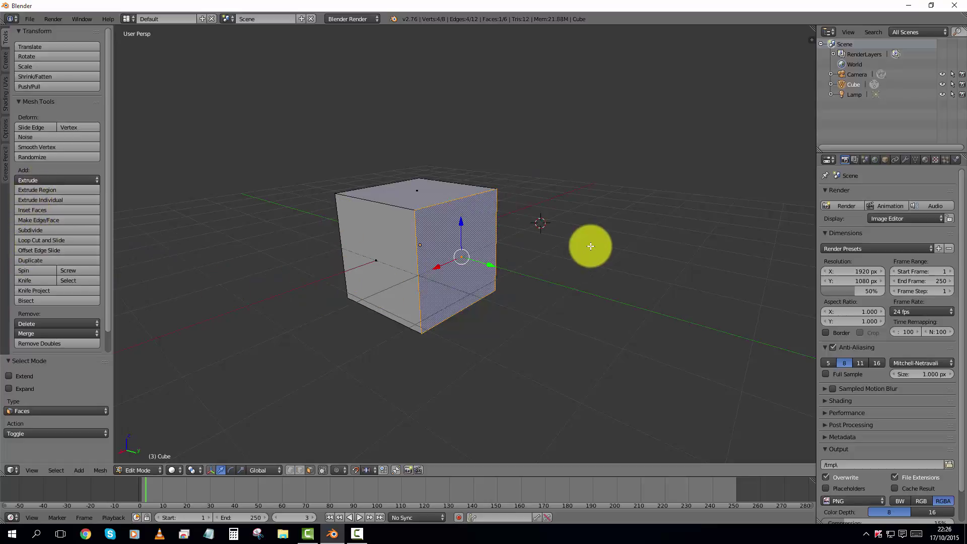
{"action": "scroll", "coordinate": [555, 263], "scroll_direction": "down", "scroll_amount": 5}
{"action": "scroll", "coordinate": [554, 264], "scroll_direction": "up", "scroll_amount": 4}
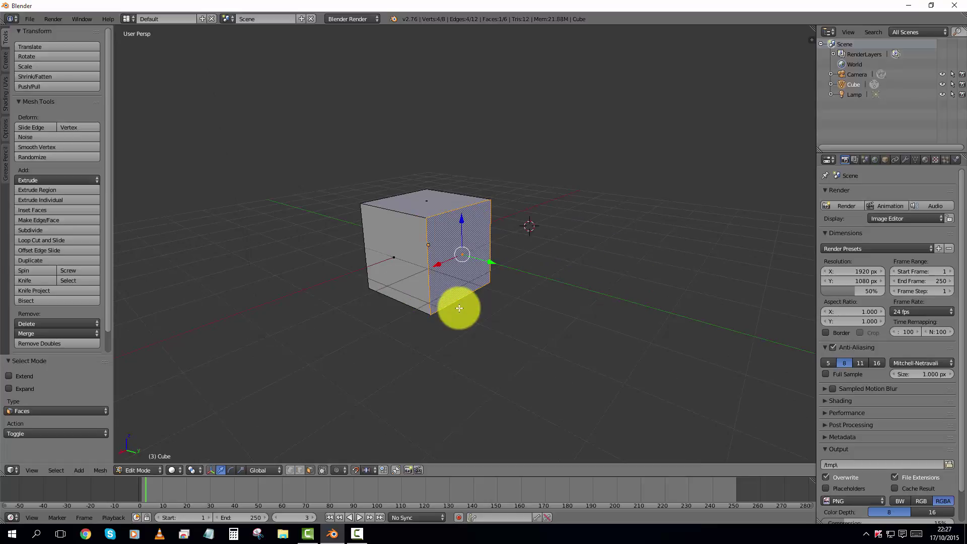
Step: Try extruding the selected face 2 units along its normal, and again 2 units along the global Y axis
{"action": "key", "text": "e"}
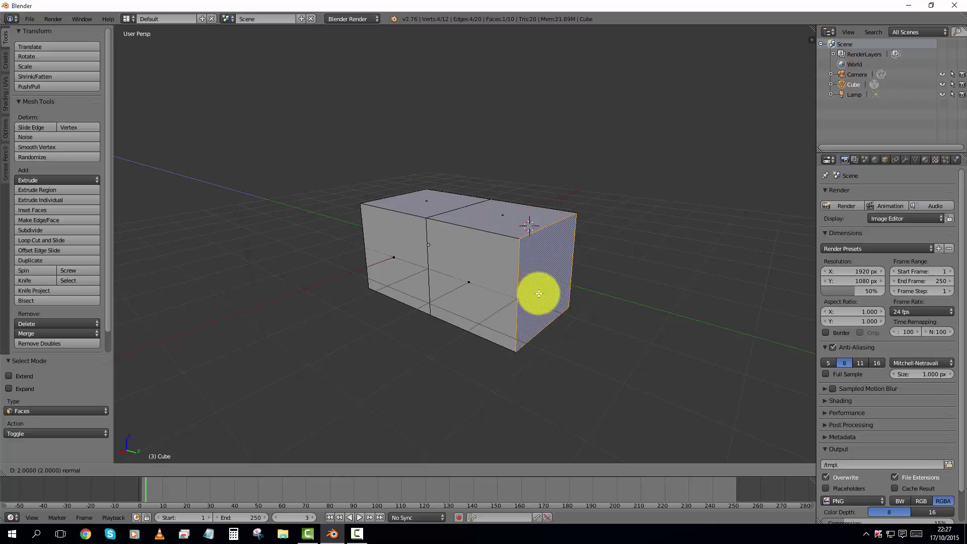
{"action": "right_click", "coordinate": [539, 294]}
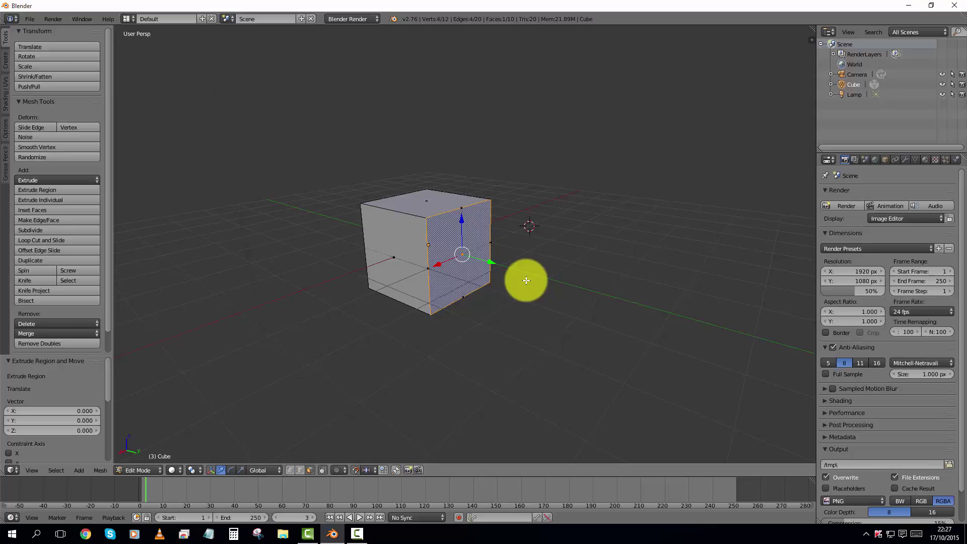
{"action": "key", "text": "e"}
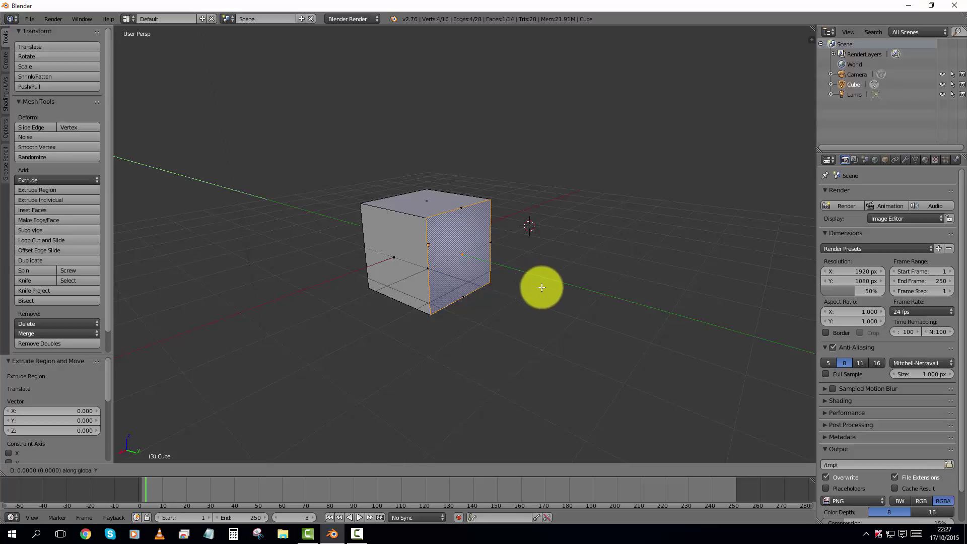
{"action": "left_click", "coordinate": [616, 297]}
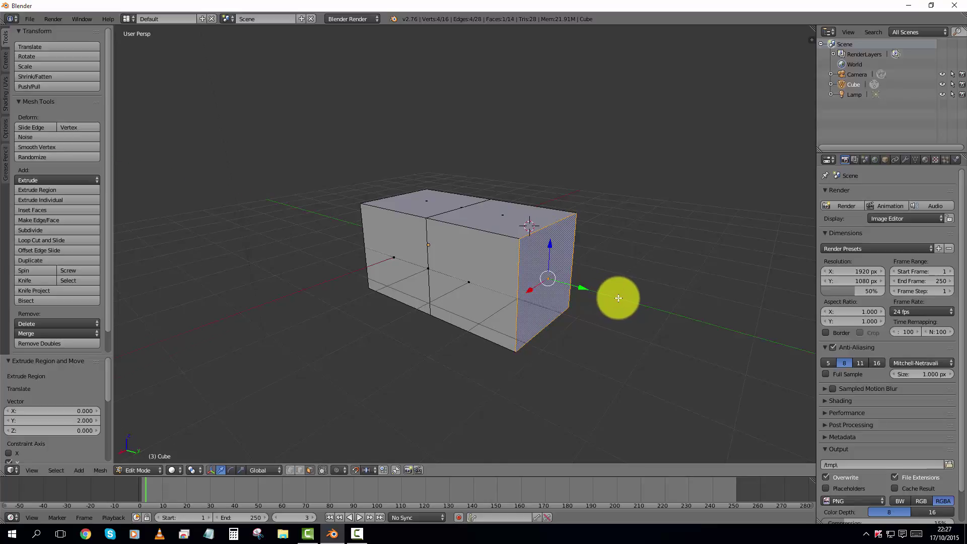
Step: Turn off snapping and undo the last extrusion of the cube's face
{"action": "middle_click_drag", "start_coordinate": [618, 298], "coordinate": [672, 291]}
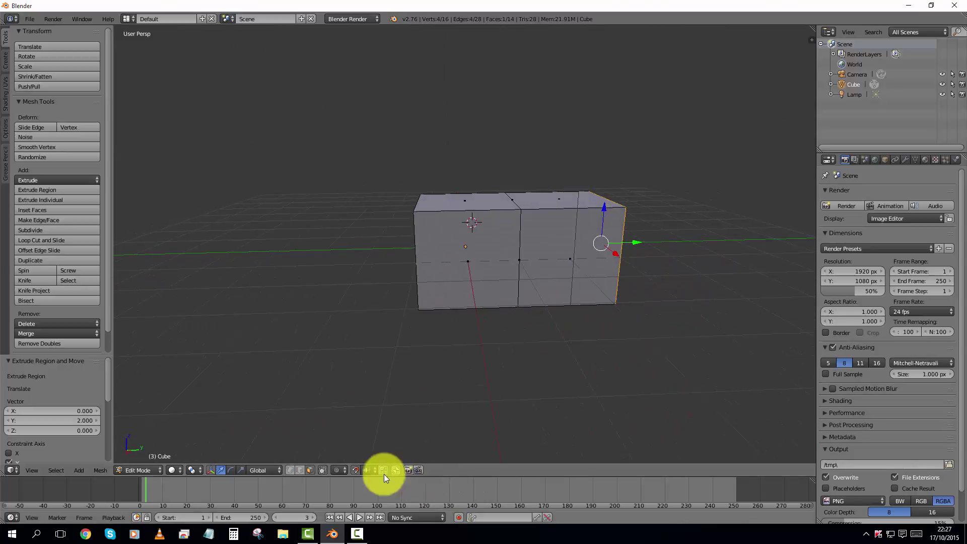
{"action": "left_click", "coordinate": [358, 470]}
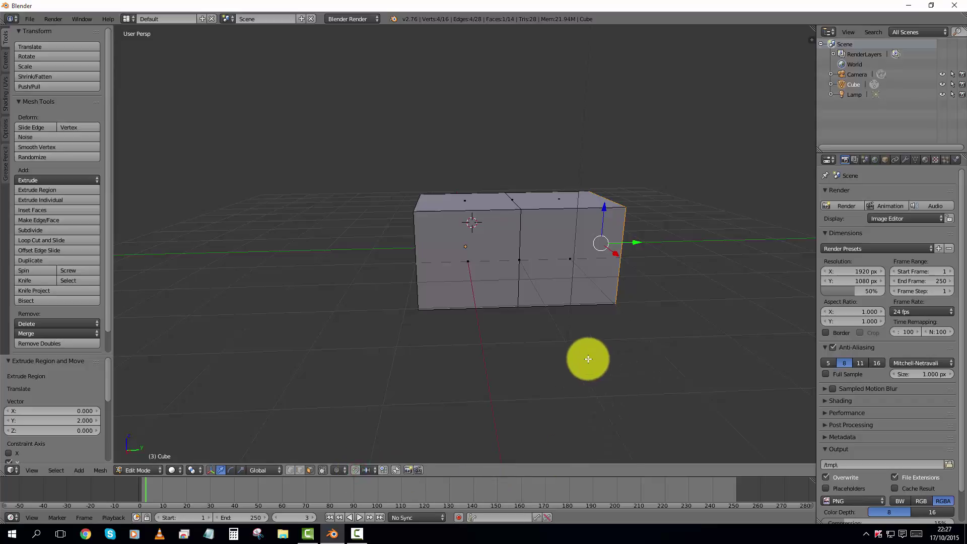
{"action": "middle_click_drag", "start_coordinate": [588, 358], "coordinate": [596, 326]}
{"action": "key", "text": "ctrl+z"}
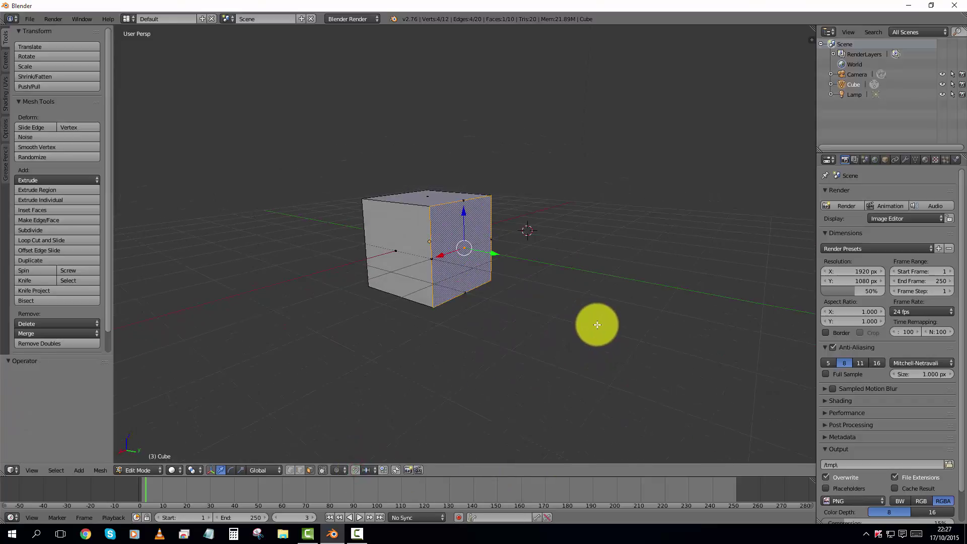
Step: Extrude the selected face about 2.26 units along the global Y axis
{"action": "key", "text": "y"}
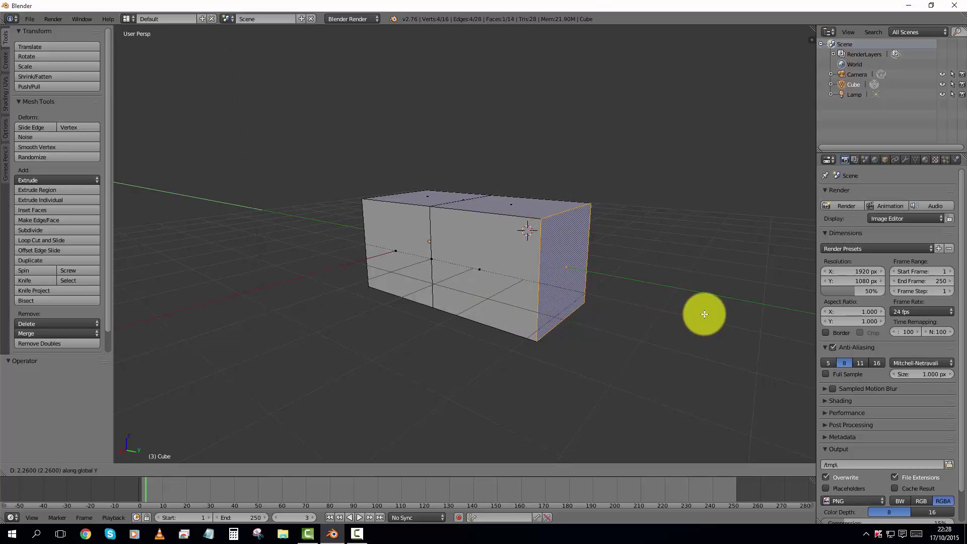
{"action": "left_click", "coordinate": [701, 314]}
{"action": "middle_click_drag", "start_coordinate": [678, 309], "coordinate": [579, 288]}
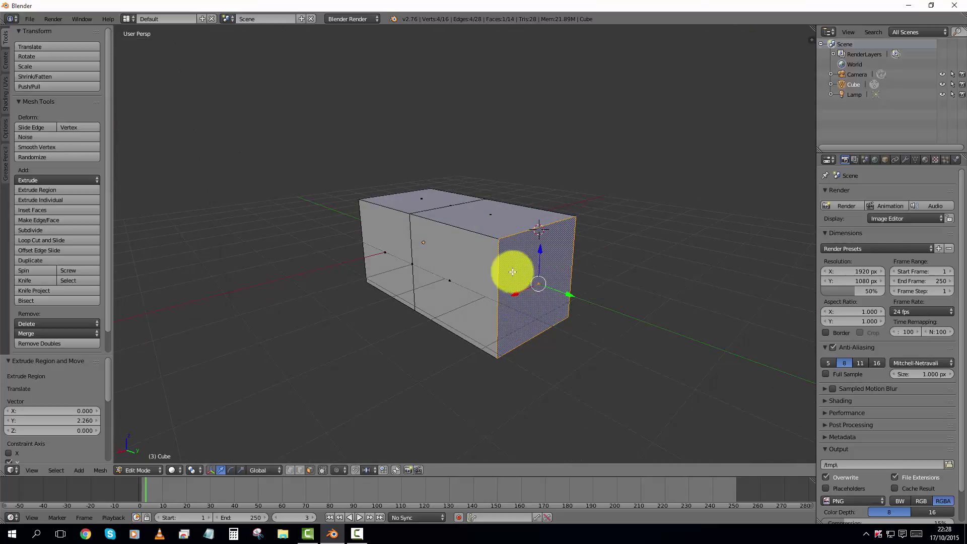
Step: Select the extruded end face in Face select mode and scale it to about 0.413 of its size
{"action": "right_click", "coordinate": [443, 253]}
{"action": "right_click", "coordinate": [383, 237]}
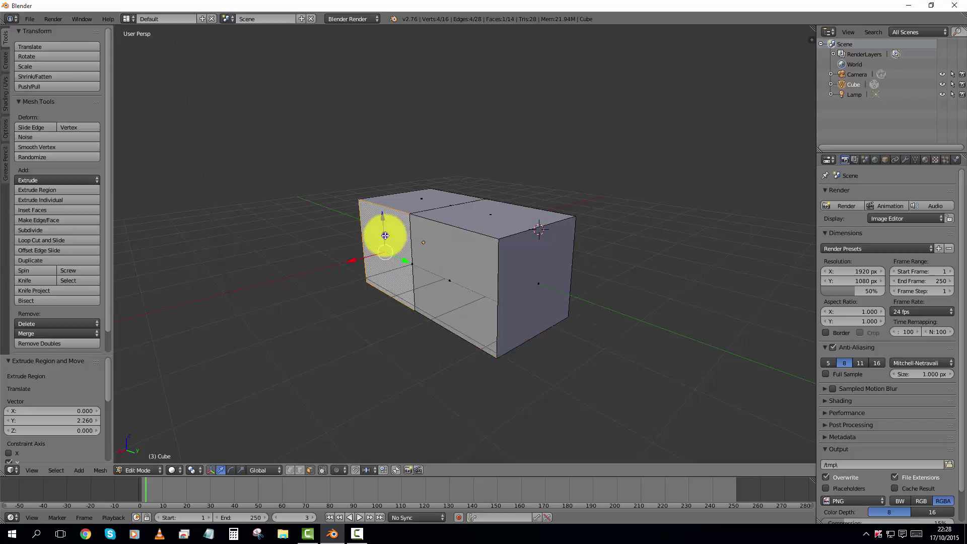
{"action": "right_click", "coordinate": [541, 265]}
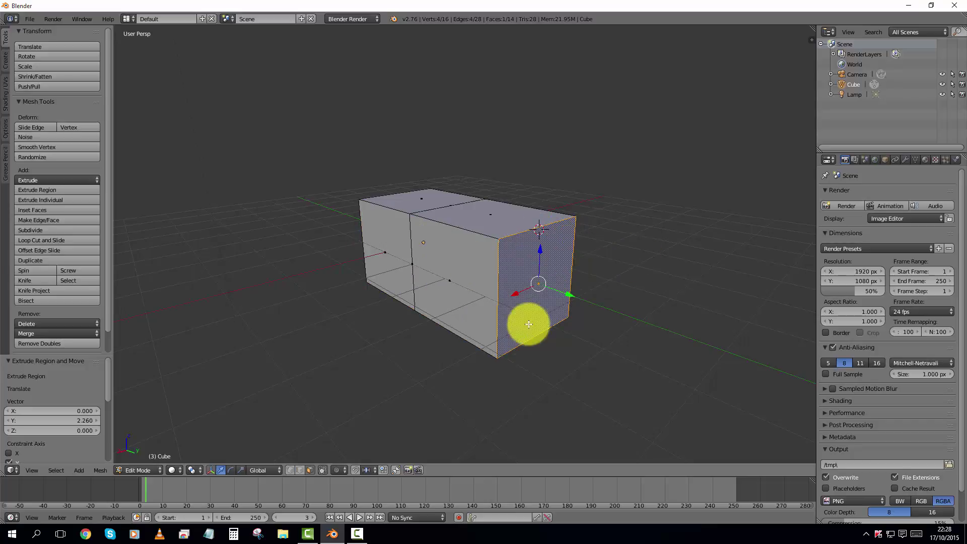
{"action": "key", "text": "ctrl+Tab"}
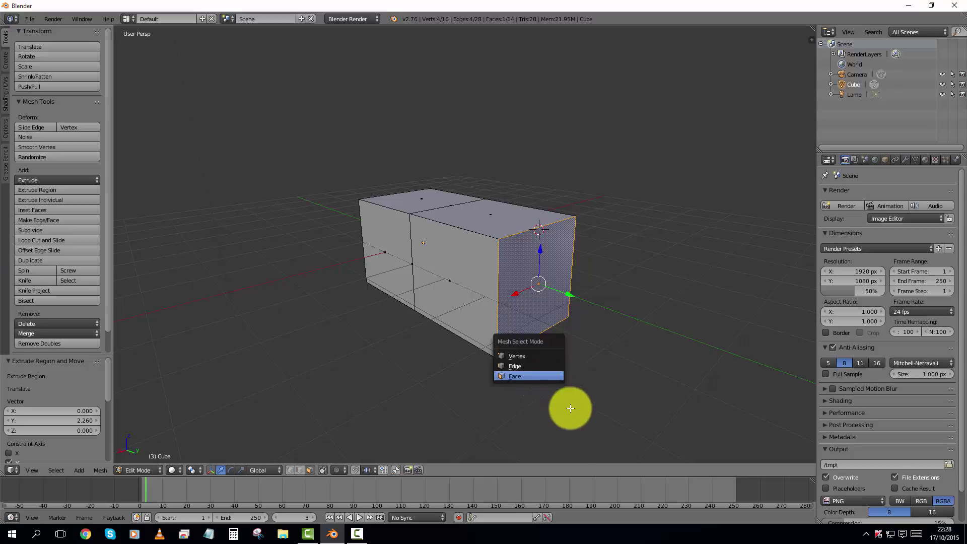
{"action": "left_click", "coordinate": [550, 377]}
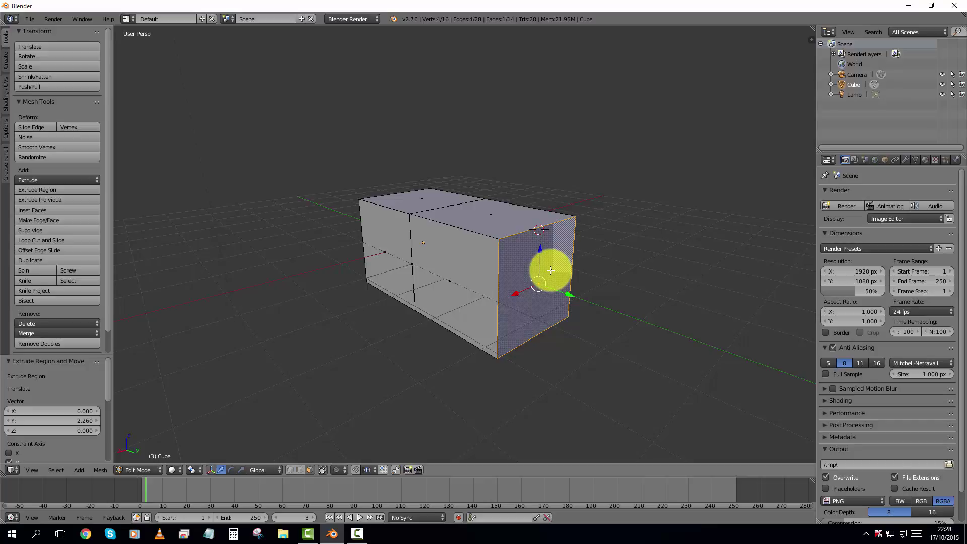
{"action": "key", "text": "s"}
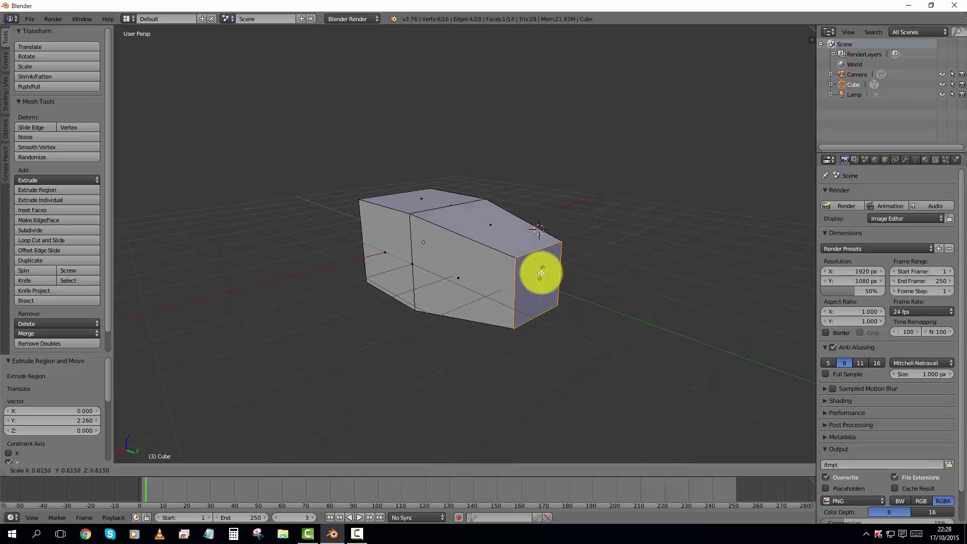
{"action": "left_click", "coordinate": [531, 275]}
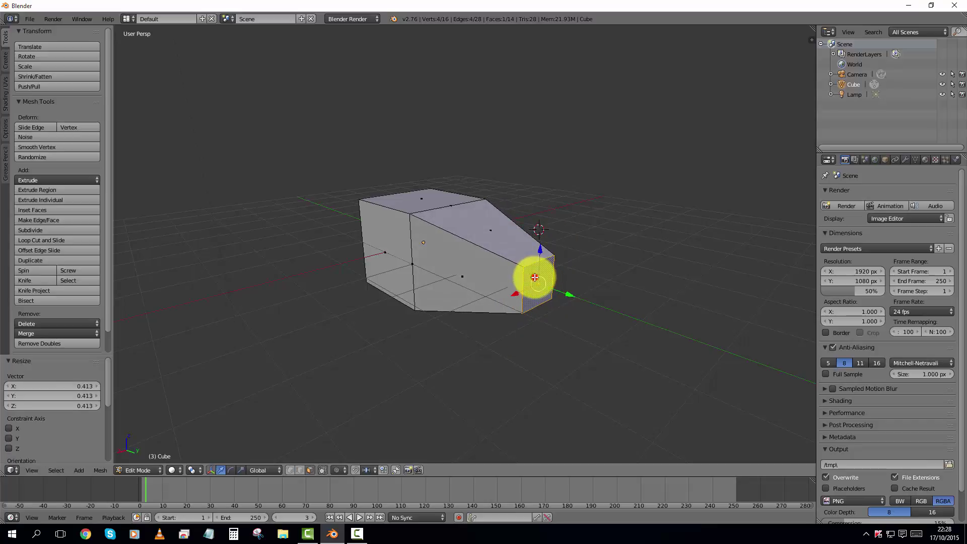
Step: Move the scaled-down end face about 0.763 units down along the global Z axis
{"action": "middle_click_drag", "start_coordinate": [567, 297], "coordinate": [546, 240]}
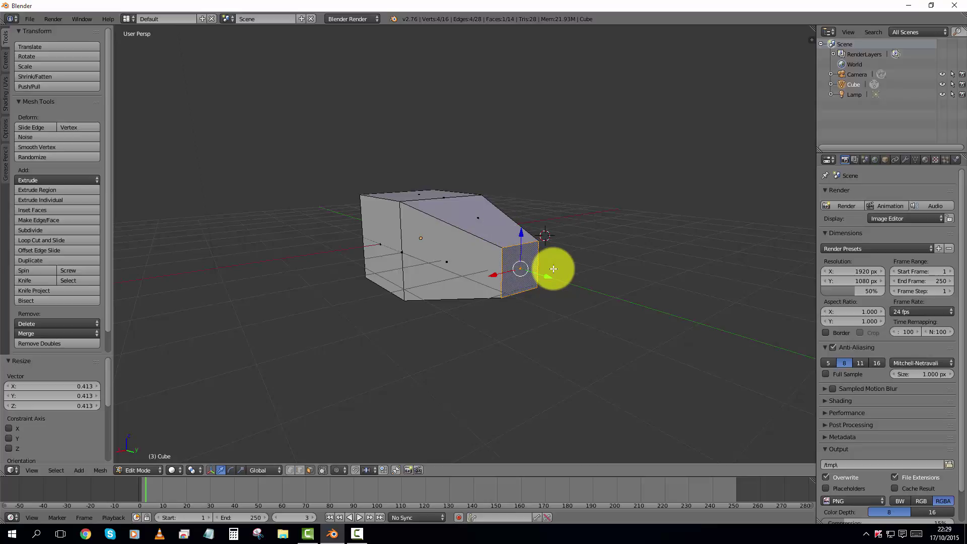
{"action": "key", "text": "t"}
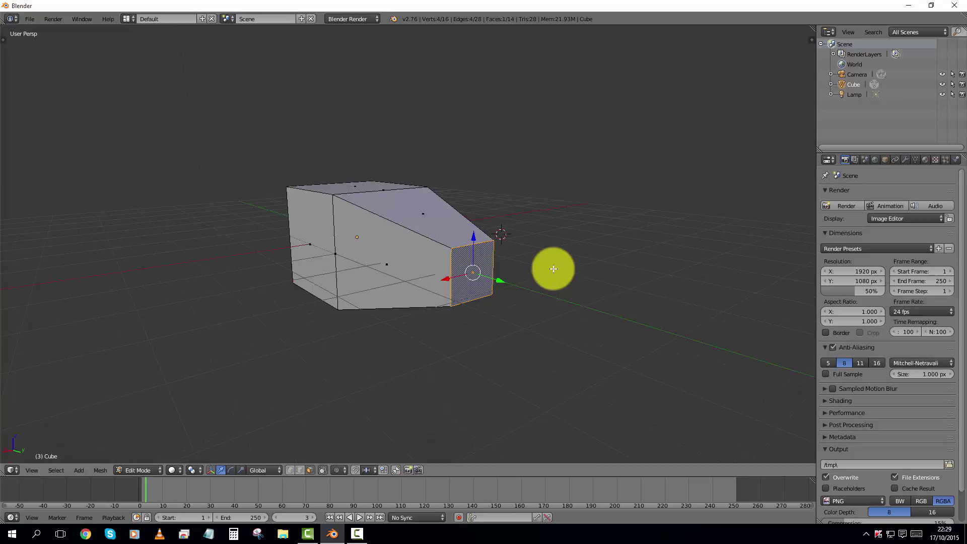
{"action": "key", "text": "t"}
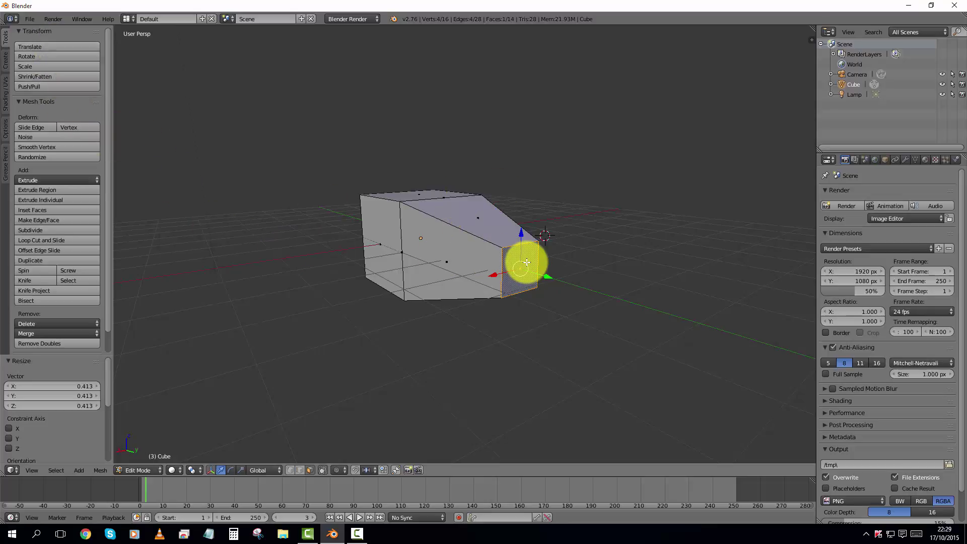
{"action": "key", "text": "g"}
{"action": "key", "text": "z"}
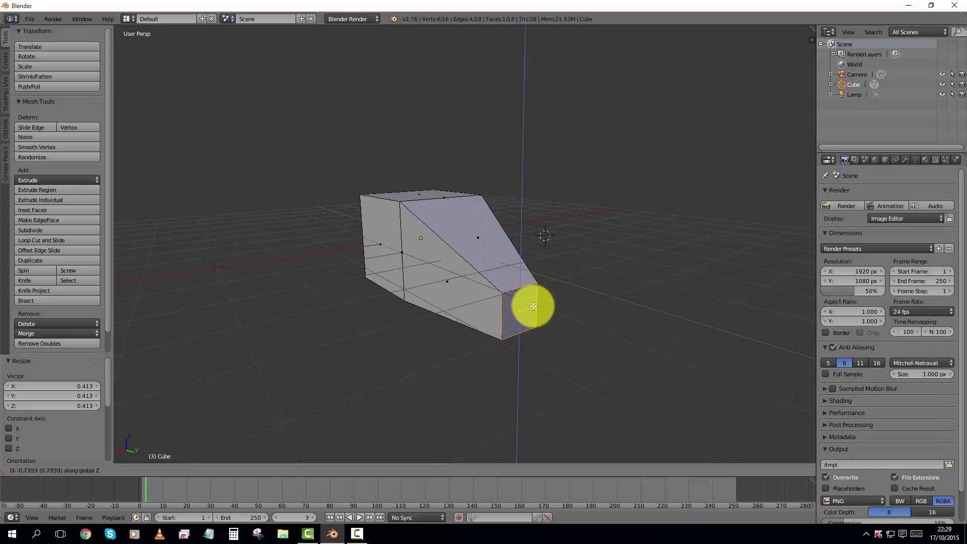
{"action": "left_click", "coordinate": [534, 306]}
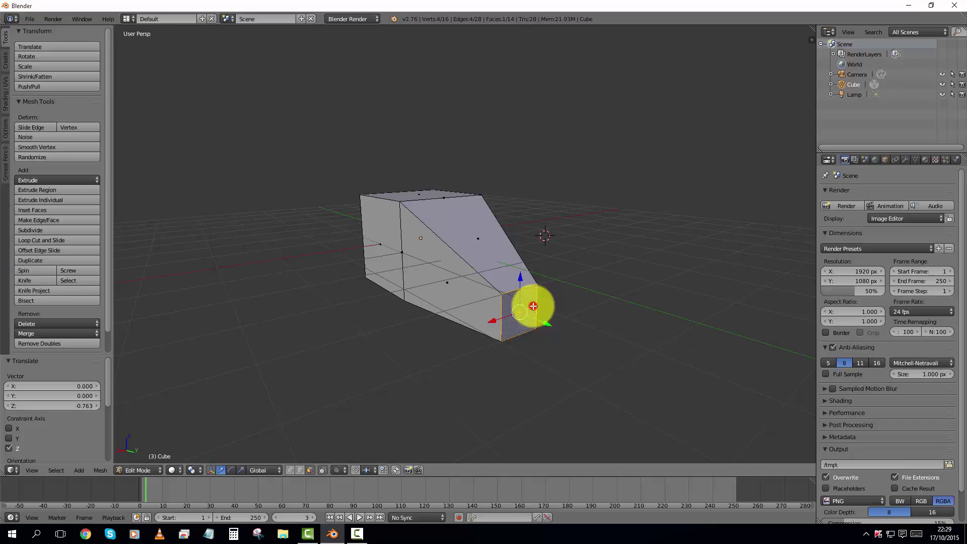
Step: From the right view, raise the small end face about 0.099 units along global Z, aligning its lower edge with the cube's bottom
{"action": "middle_click_drag", "start_coordinate": [553, 316], "coordinate": [595, 300]}
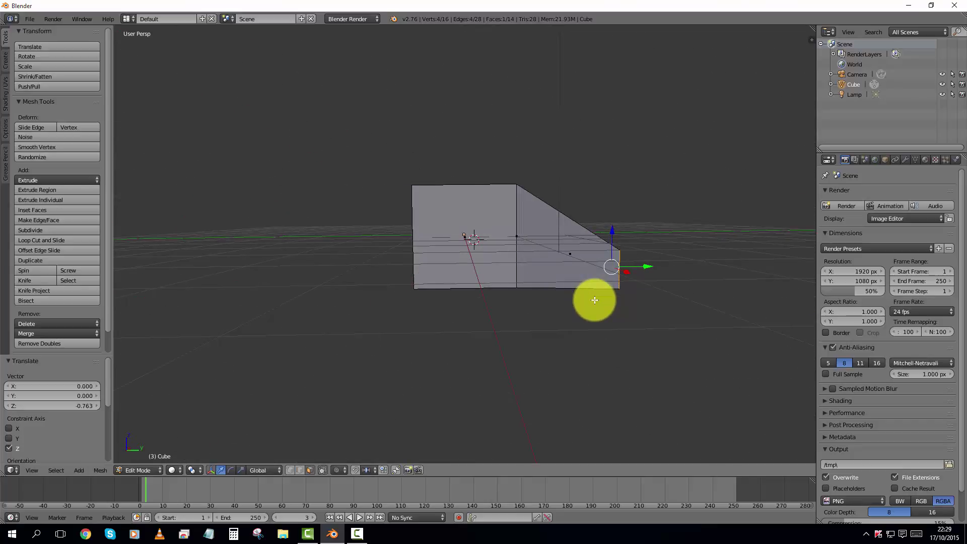
{"action": "key", "text": "KP_7"}
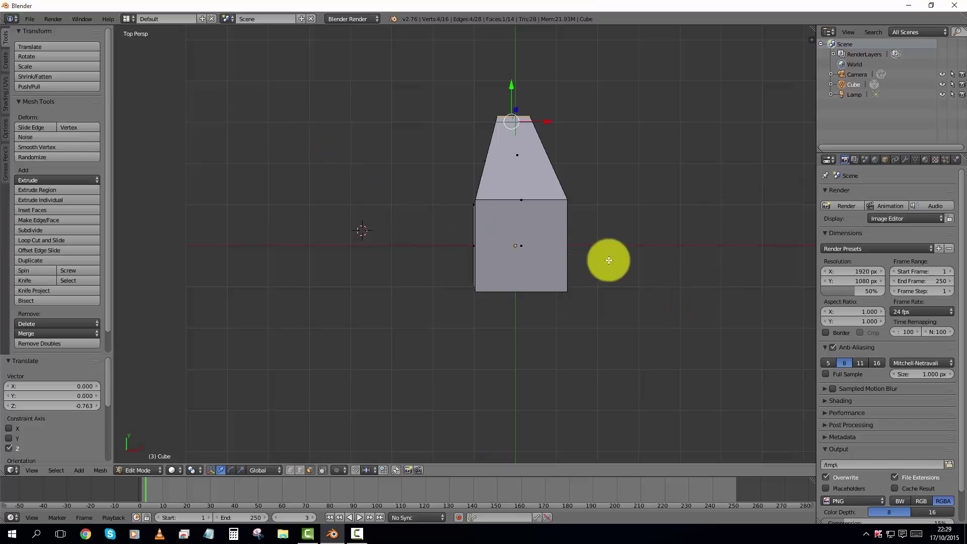
{"action": "middle_click_drag", "start_coordinate": [607, 259], "coordinate": [486, 160]}
{"action": "key", "text": "KP_1"}
{"action": "key", "text": "KP_8"}
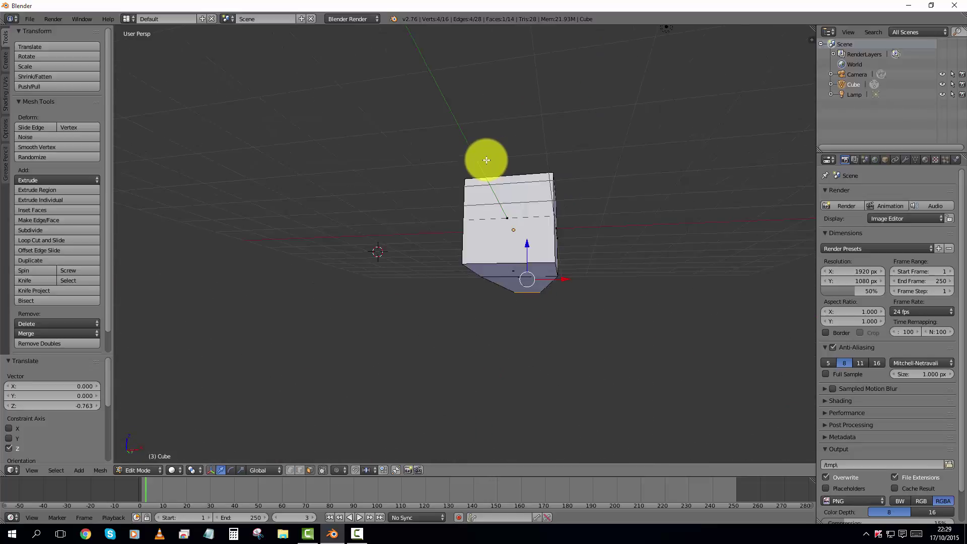
{"action": "key", "text": "KP_3"}
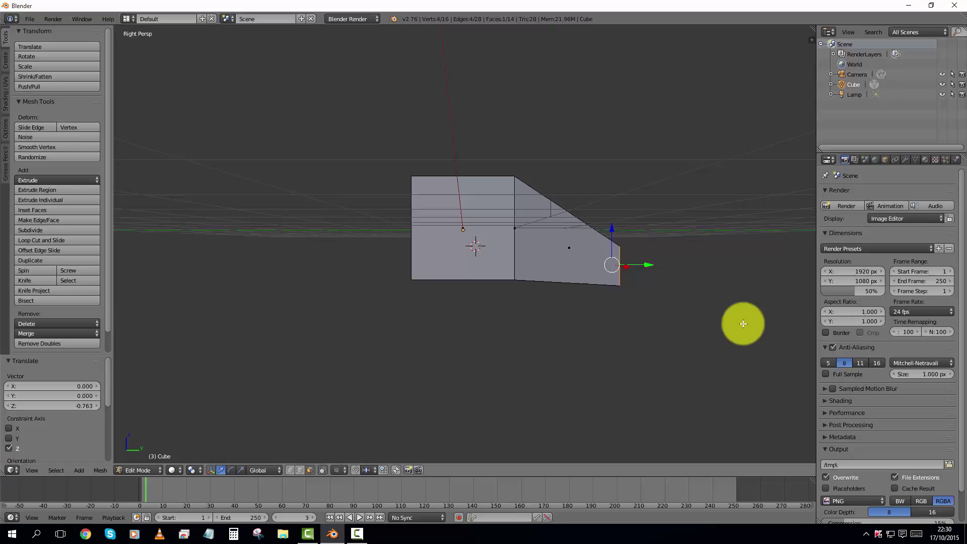
{"action": "key", "text": "g"}
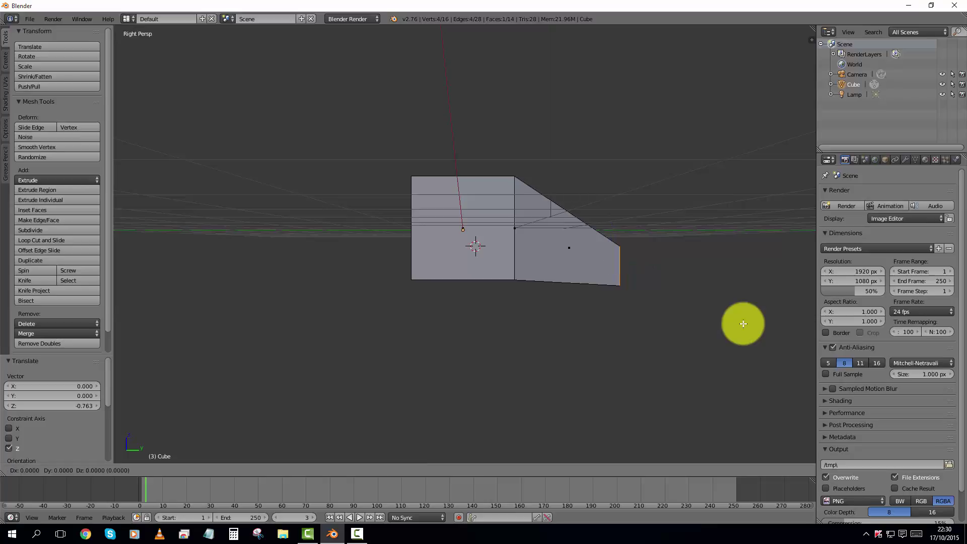
{"action": "key", "text": "z"}
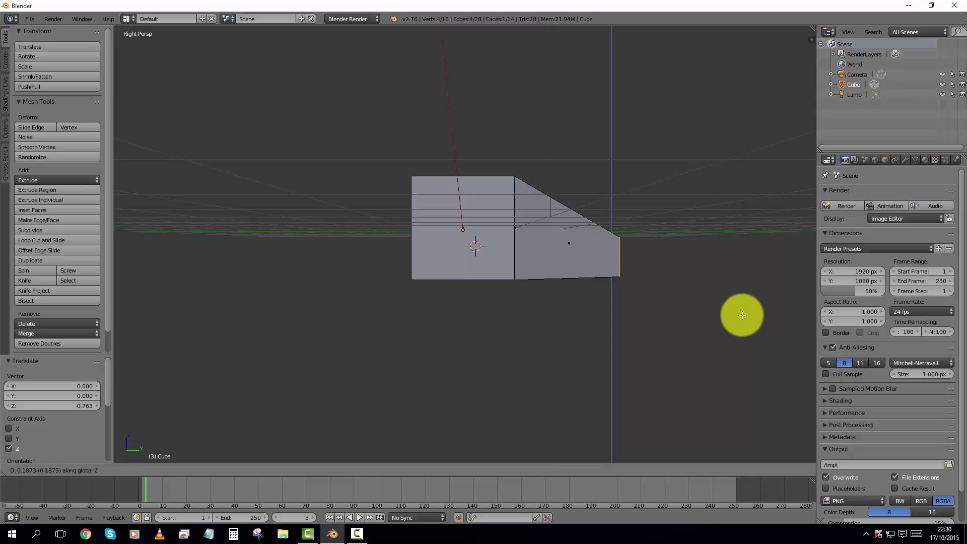
{"action": "left_click", "coordinate": [741, 319]}
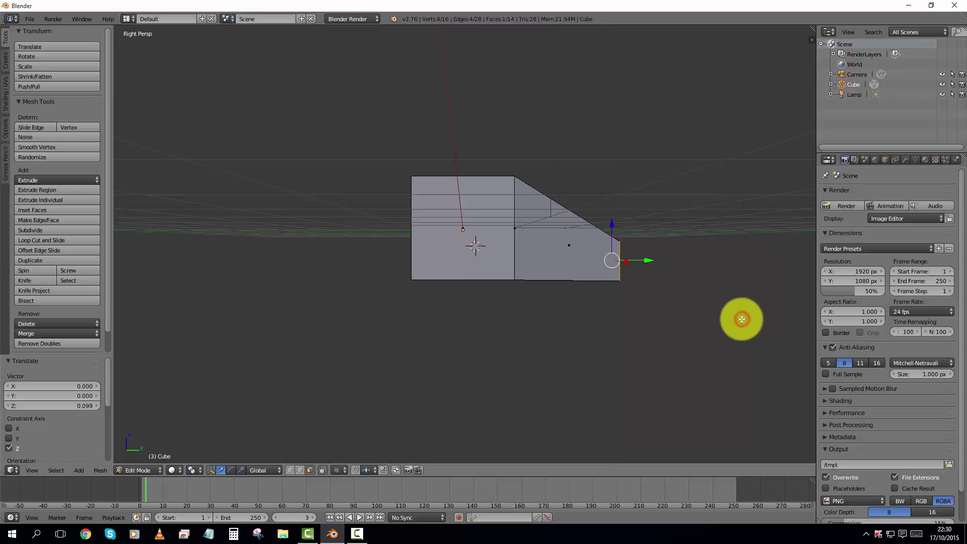
Step: Select the opposite end face on the negative Y side and move it about 2.194 units outward along global Y
{"action": "middle_click_drag", "start_coordinate": [641, 324], "coordinate": [673, 350]}
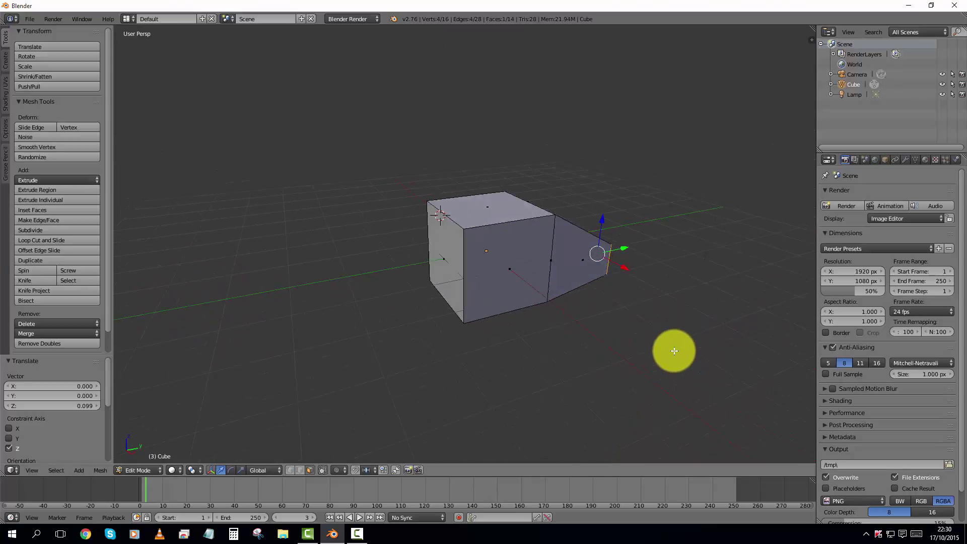
{"action": "right_click", "coordinate": [433, 259]}
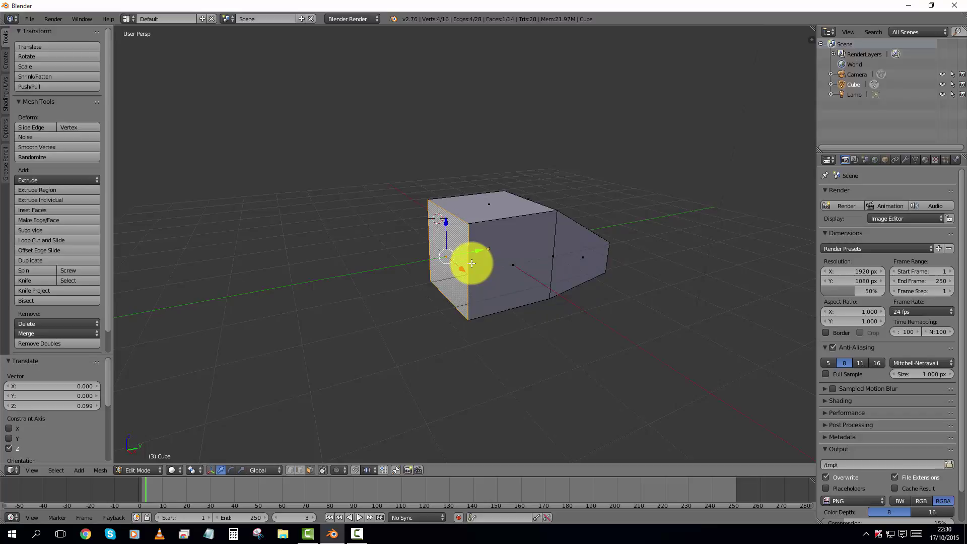
{"action": "key", "text": "g"}
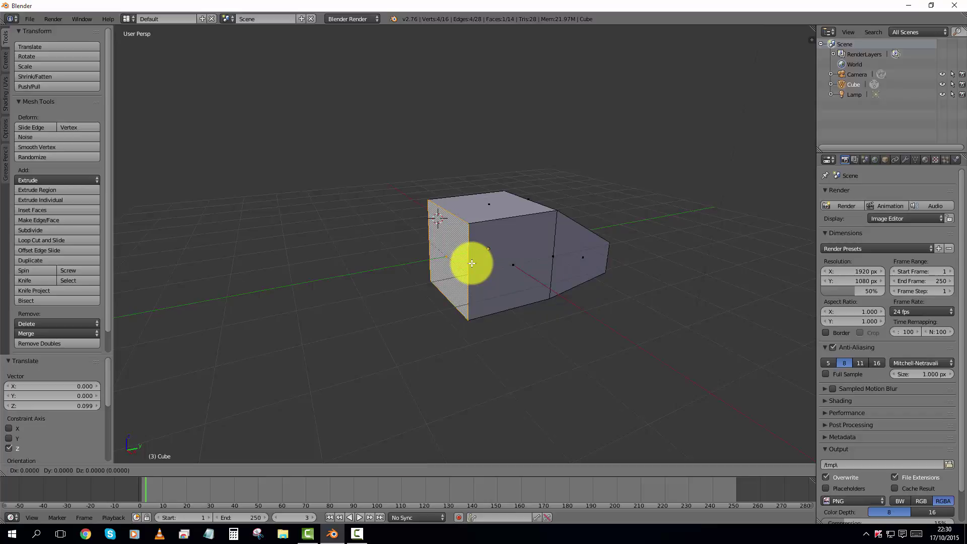
{"action": "key", "text": "y"}
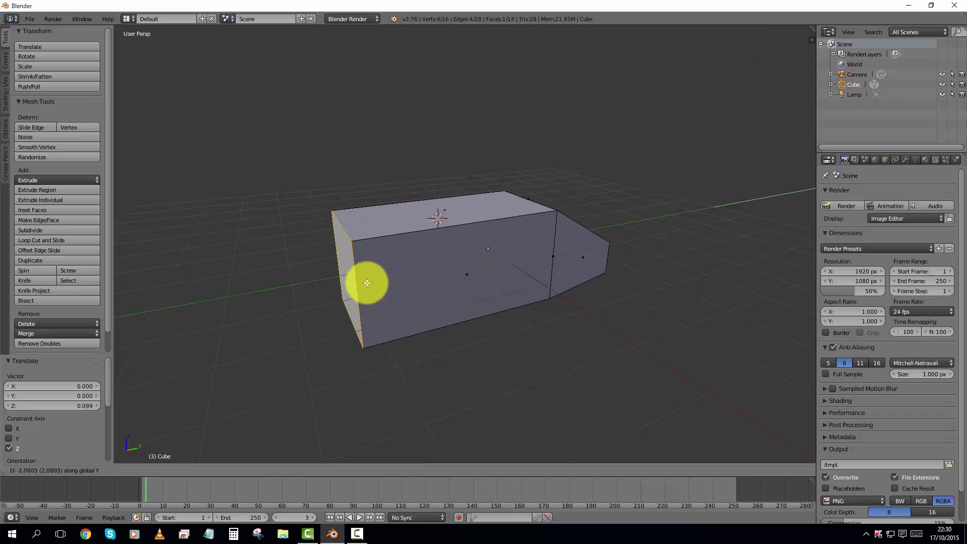
{"action": "left_click", "coordinate": [367, 283]}
Step: Select both long side faces of the body and try scaling them inward along the global X axis
{"action": "middle_click_drag", "start_coordinate": [362, 283], "coordinate": [453, 270]}
{"action": "right_click", "coordinate": [474, 264]}
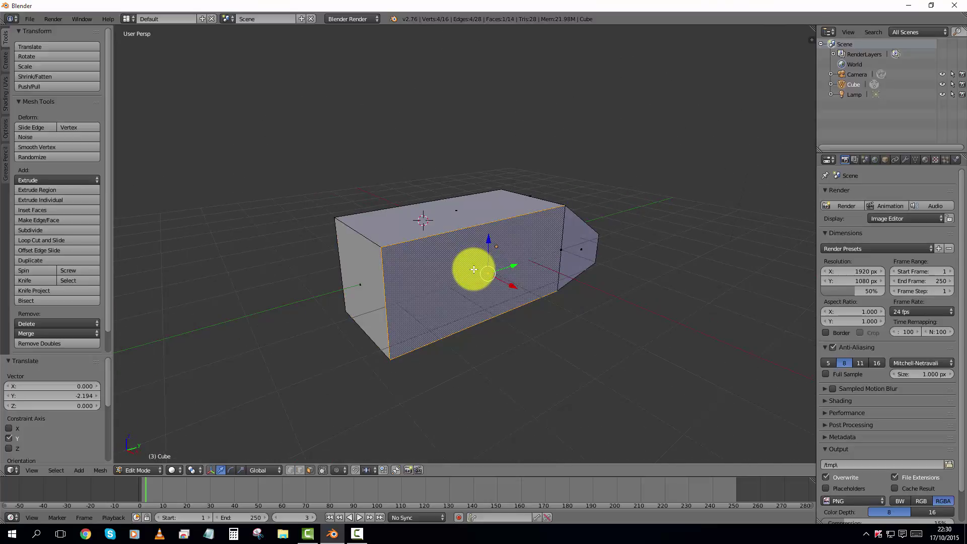
{"action": "mouse_move", "coordinate": [474, 270]}
{"action": "middle_mouse_down"}
{"action": "mouse_move", "coordinate": [568, 270]}
{"action": "mouse_move", "coordinate": [513, 247]}
{"action": "middle_mouse_up"}
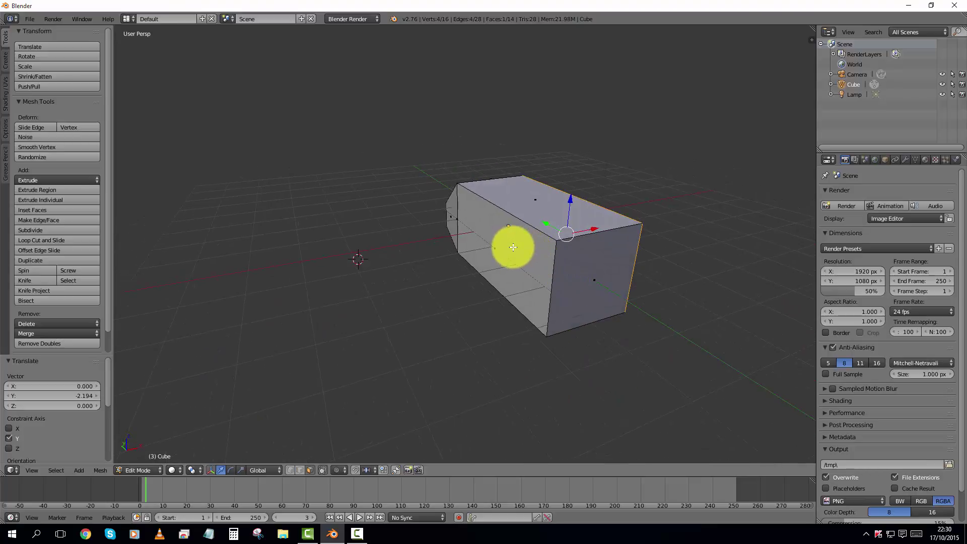
{"action": "right_click", "coordinate": [509, 245], "text": "shift"}
{"action": "middle_click_drag", "start_coordinate": [676, 256], "coordinate": [604, 269]}
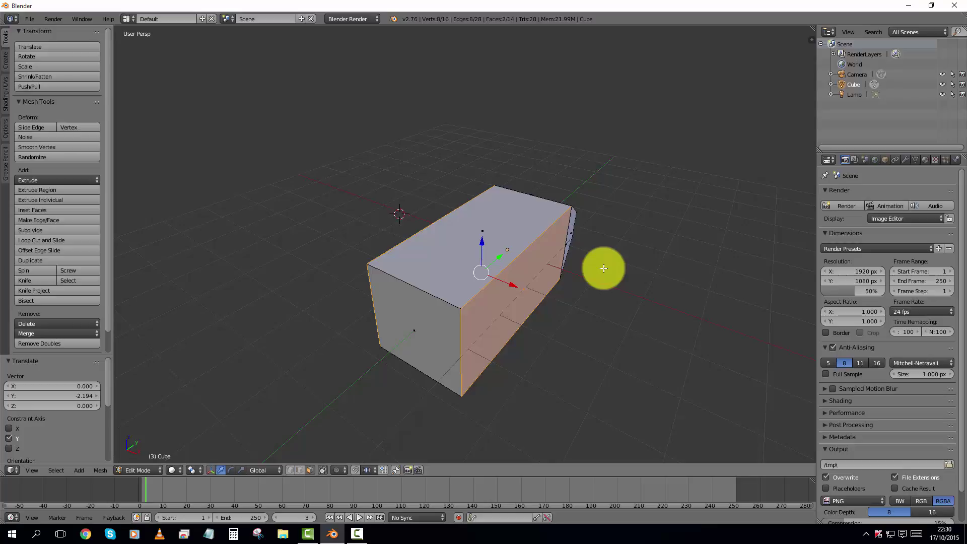
{"action": "key", "text": "s"}
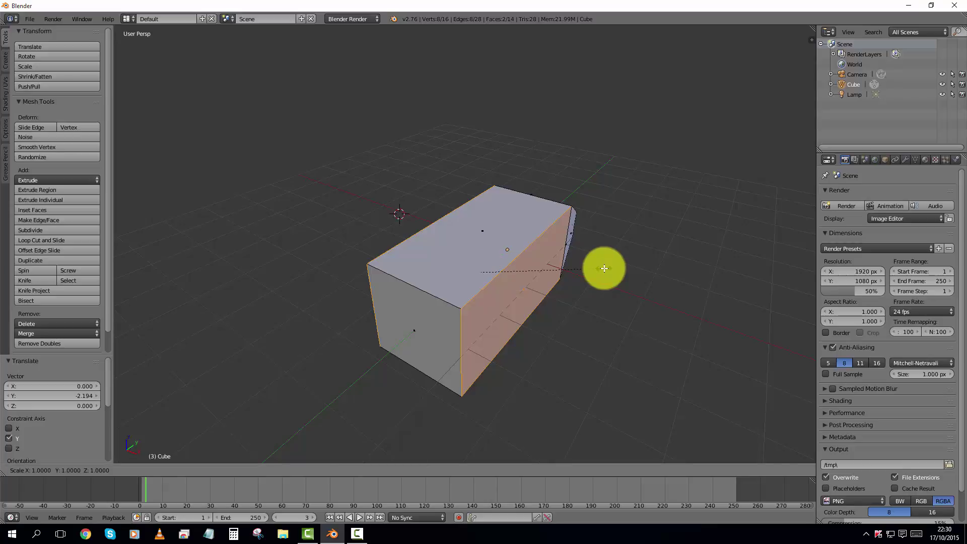
{"action": "key", "text": "x"}
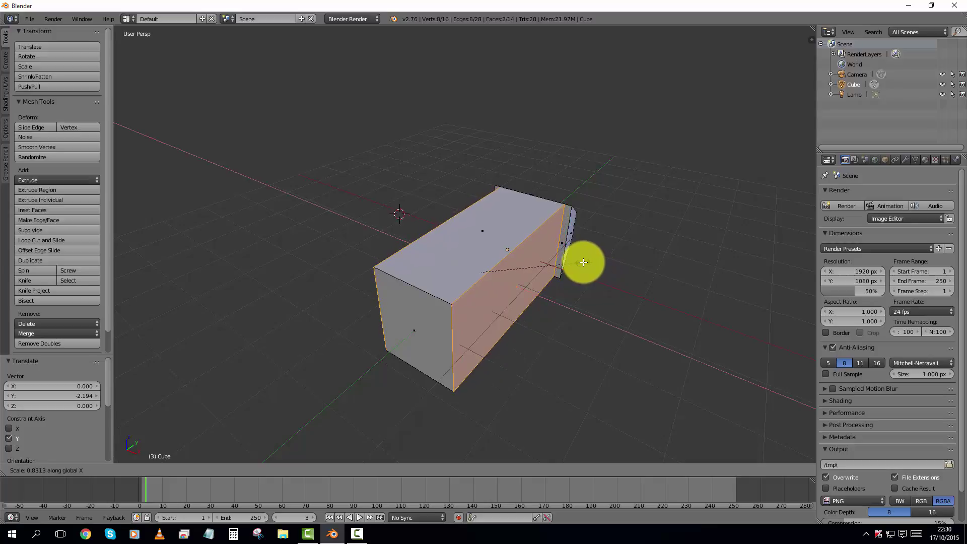
{"action": "right_click", "coordinate": [583, 262]}
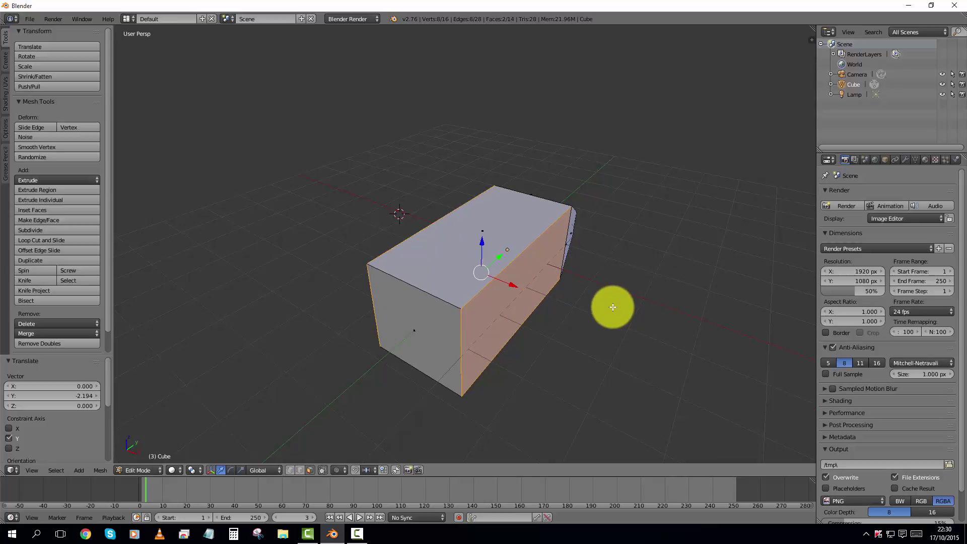
Step: Try moving the two selected side faces together along the global X axis
{"action": "key", "text": "g"}
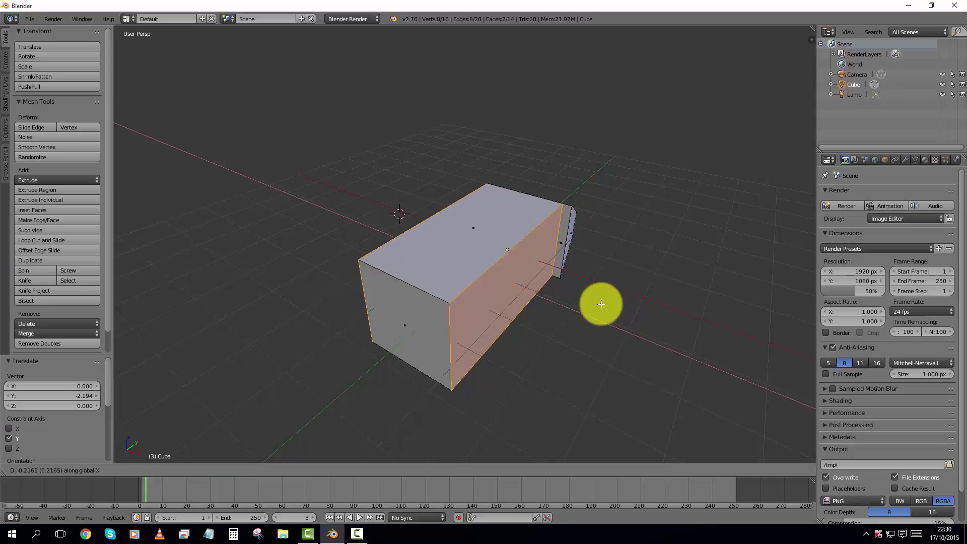
{"action": "key", "text": "z"}
{"action": "left_click", "coordinate": [612, 308]}
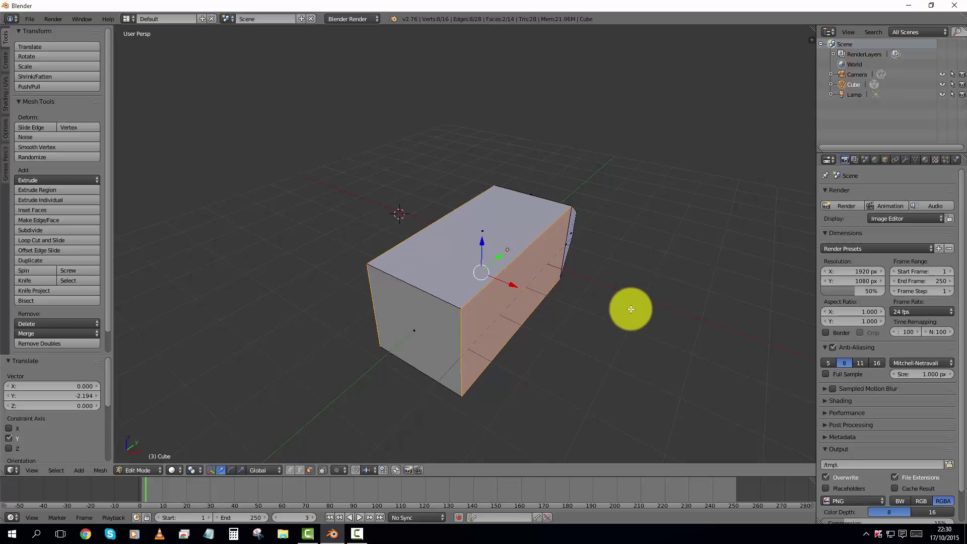
Step: Select only the long side face on the body's positive X side
{"action": "middle_click_drag", "start_coordinate": [630, 333], "coordinate": [512, 270]}
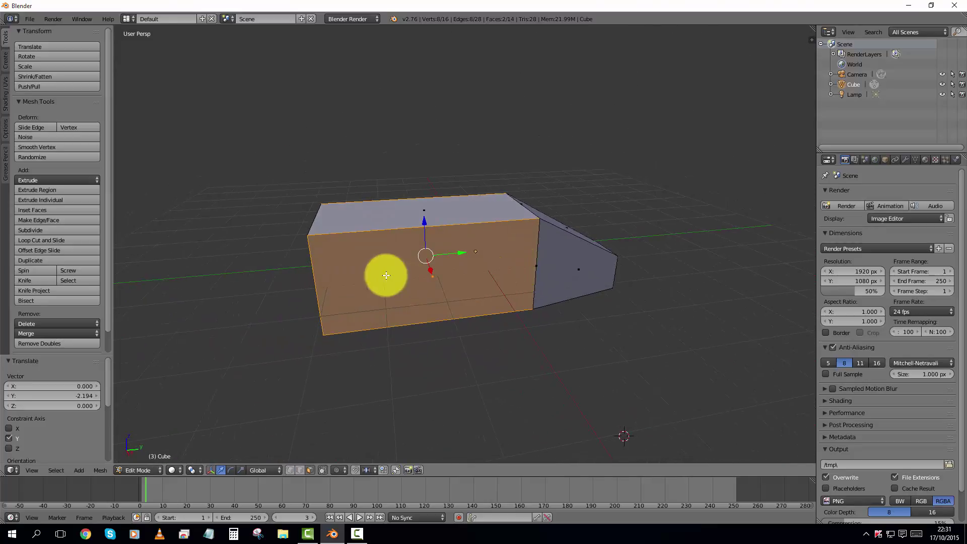
{"action": "right_click", "coordinate": [403, 284]}
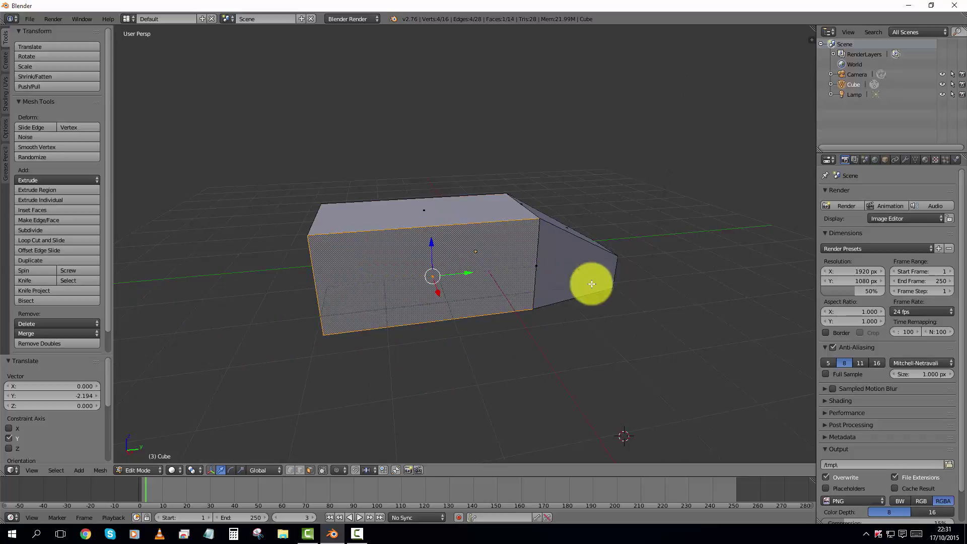
{"action": "mouse_move", "coordinate": [592, 283]}
{"action": "middle_mouse_down"}
{"action": "mouse_move", "coordinate": [653, 262]}
{"action": "mouse_move", "coordinate": [536, 283]}
{"action": "mouse_move", "coordinate": [544, 294]}
{"action": "mouse_move", "coordinate": [615, 279]}
{"action": "mouse_move", "coordinate": [600, 282]}
{"action": "middle_mouse_up"}
{"action": "scroll", "coordinate": [599, 282], "scroll_direction": "down", "scroll_amount": 4}
{"action": "scroll", "coordinate": [495, 268], "scroll_direction": "up", "scroll_amount": 5}
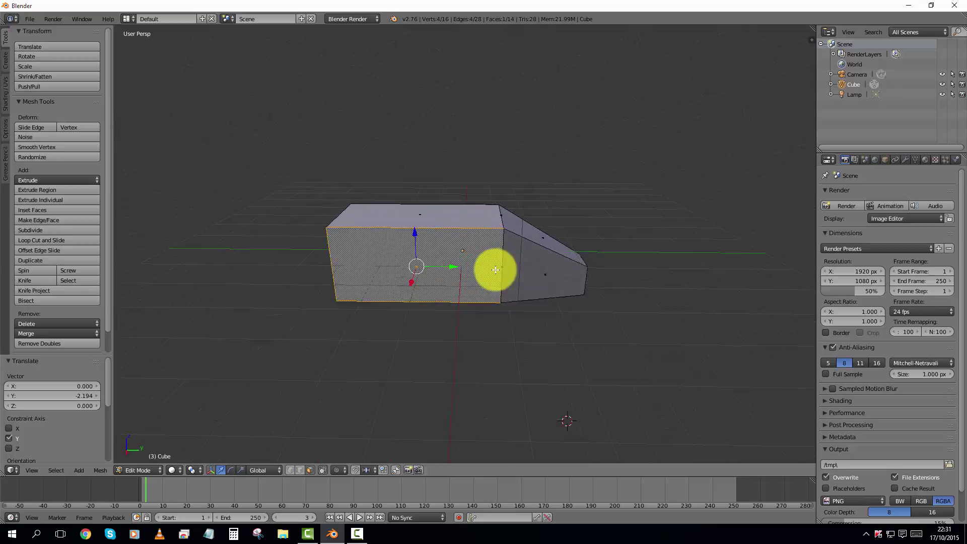
{"action": "middle_click_drag", "start_coordinate": [495, 270], "coordinate": [462, 270]}
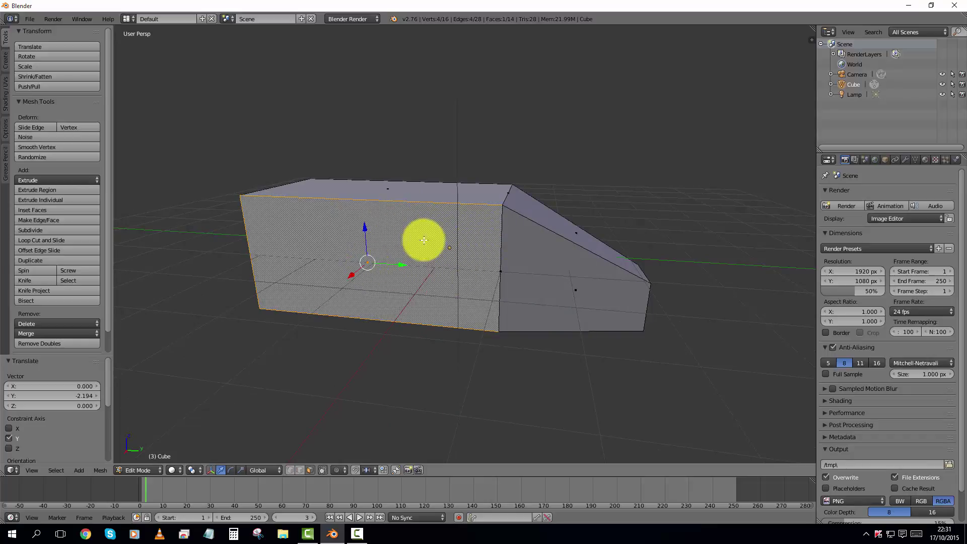
{"action": "middle_click_drag", "start_coordinate": [424, 240], "coordinate": [505, 268]}
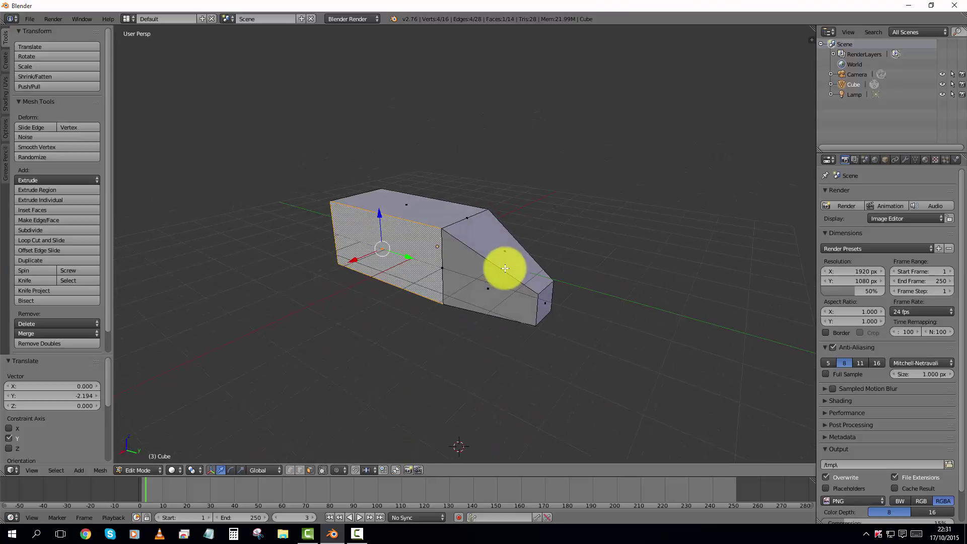
Step: Extrude the selected long side face in place and scale the new face to about 0.747 to form an inset
{"action": "scroll", "coordinate": [428, 262], "scroll_direction": "up", "scroll_amount": 2}
{"action": "middle_click_drag", "start_coordinate": [408, 267], "coordinate": [412, 260]}
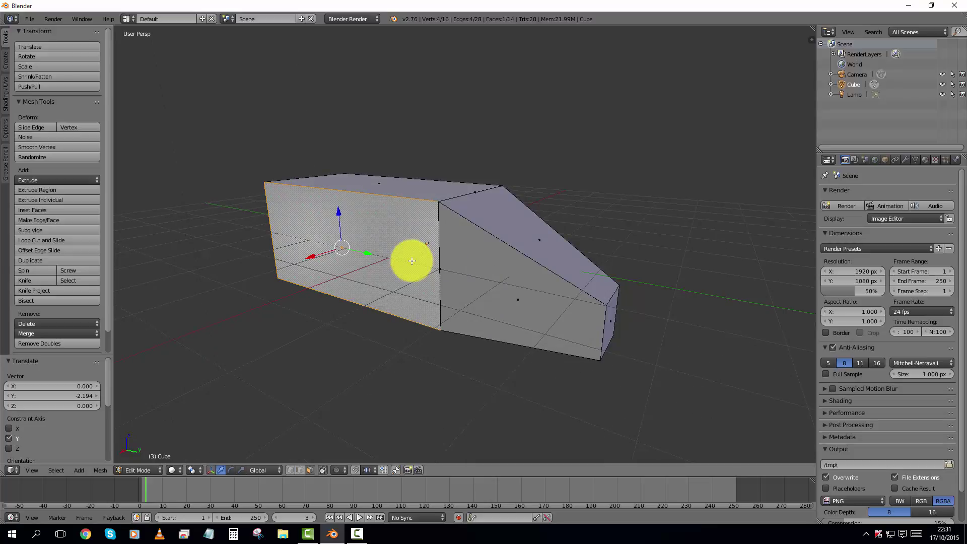
{"action": "key", "text": "e"}
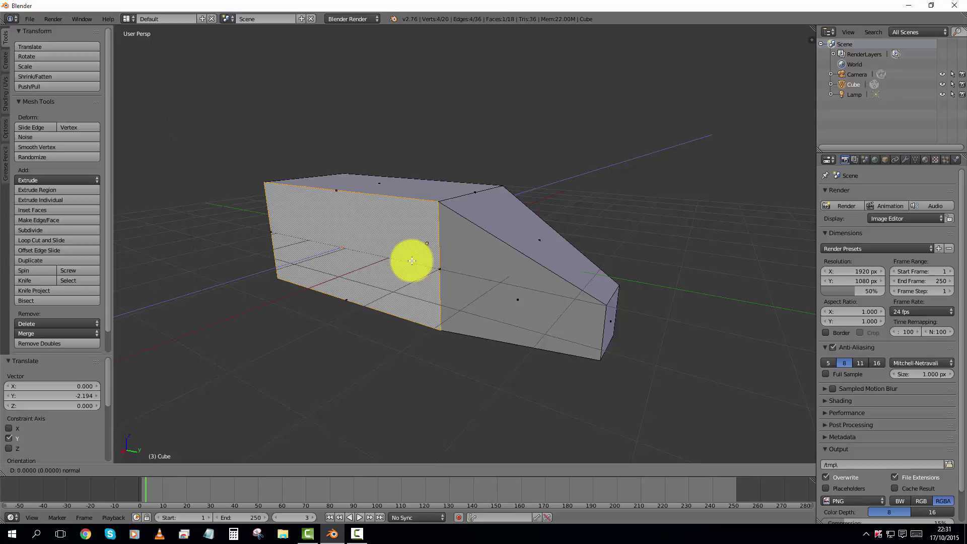
{"action": "key", "text": "s"}
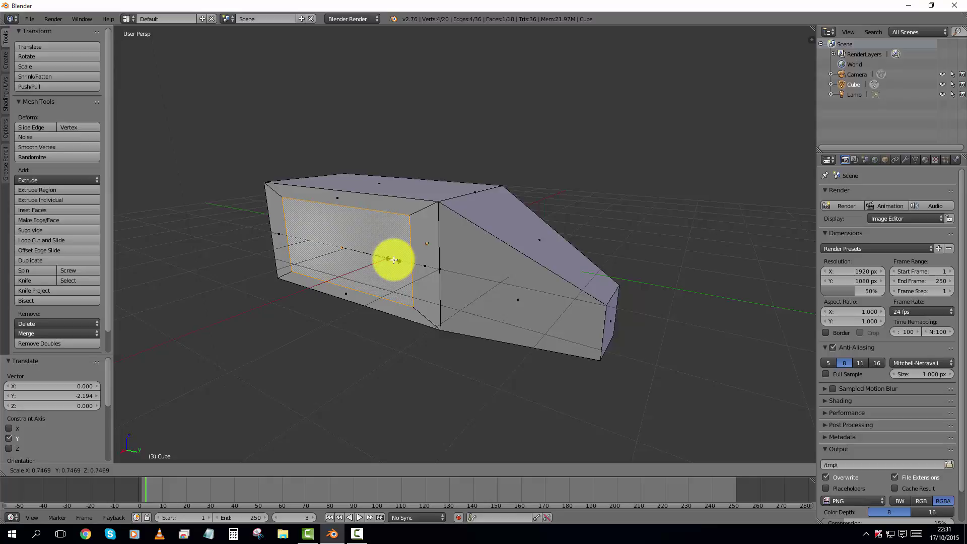
{"action": "left_click", "coordinate": [394, 259]}
Step: Extrude the inset side face about 0.399 units outward along the global X axis
{"action": "middle_click_drag", "start_coordinate": [391, 261], "coordinate": [460, 242]}
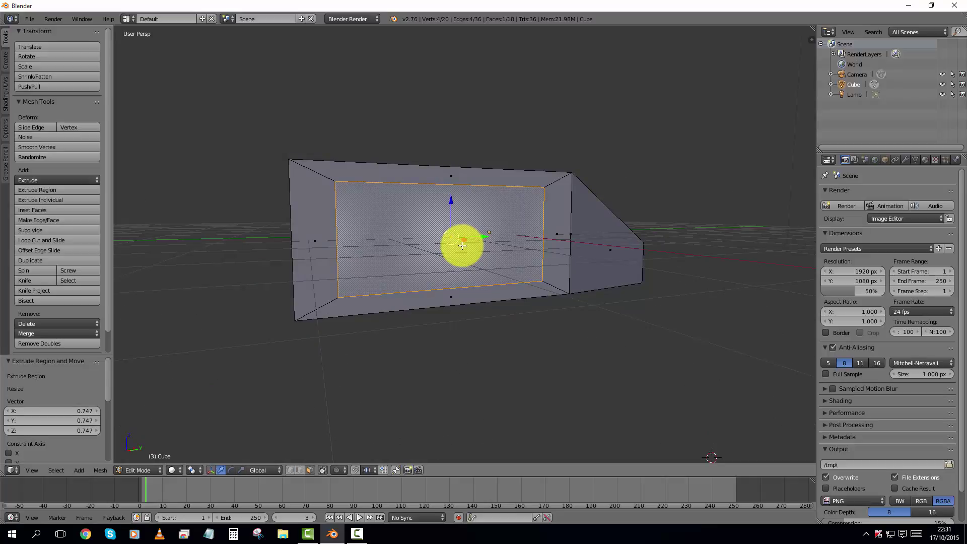
{"action": "middle_click_drag", "start_coordinate": [463, 245], "coordinate": [481, 256]}
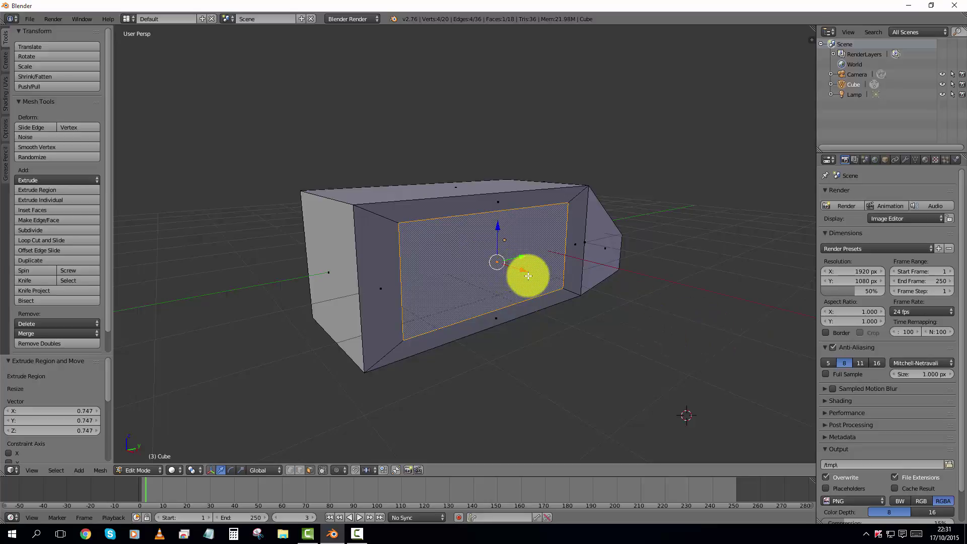
{"action": "key", "text": "e"}
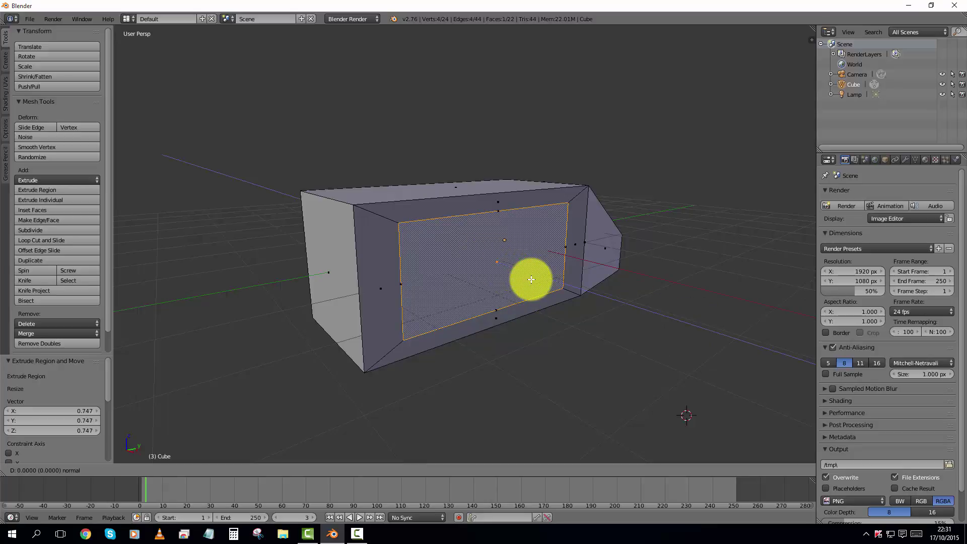
{"action": "key", "text": "x"}
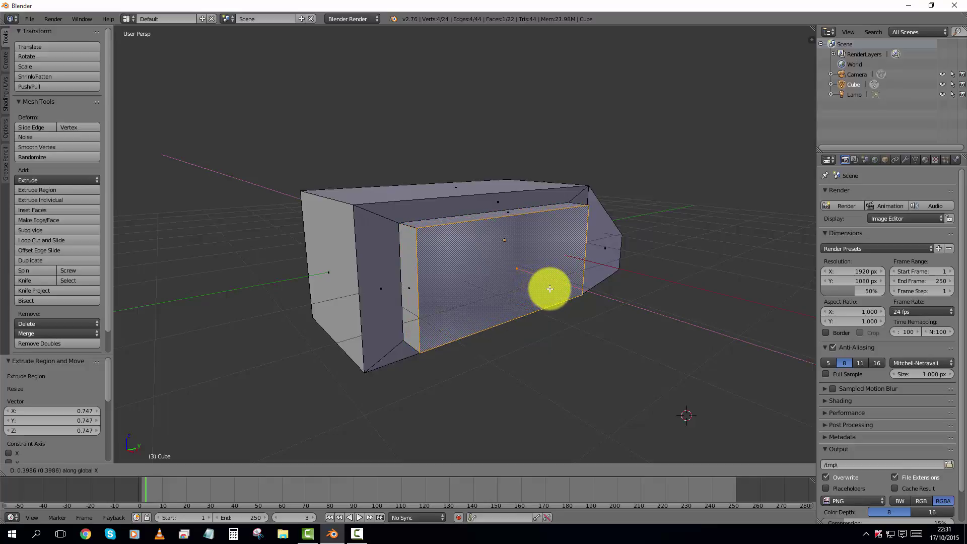
{"action": "left_click", "coordinate": [551, 289]}
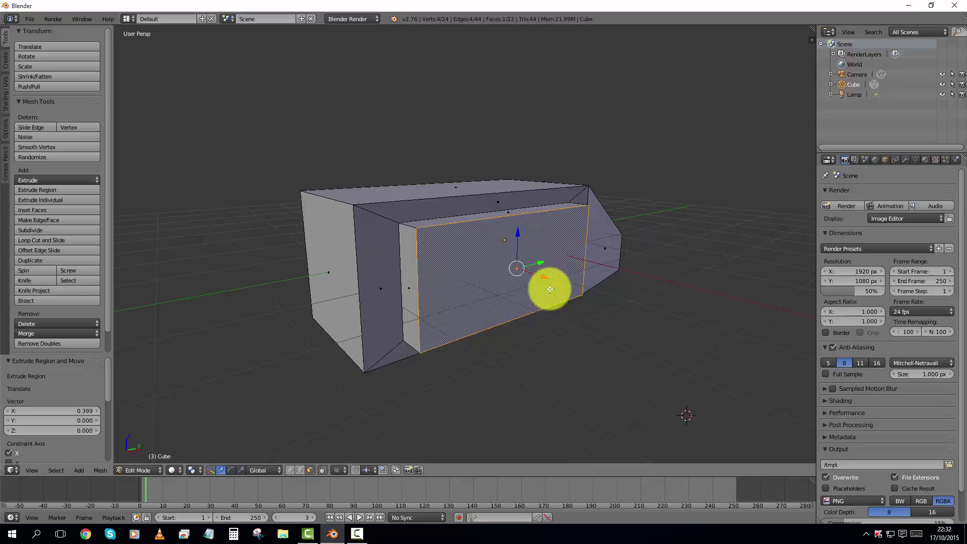
Step: Scale the raised side face uniformly to about 0.647 so the protrusion tapers
{"action": "key", "text": "s"}
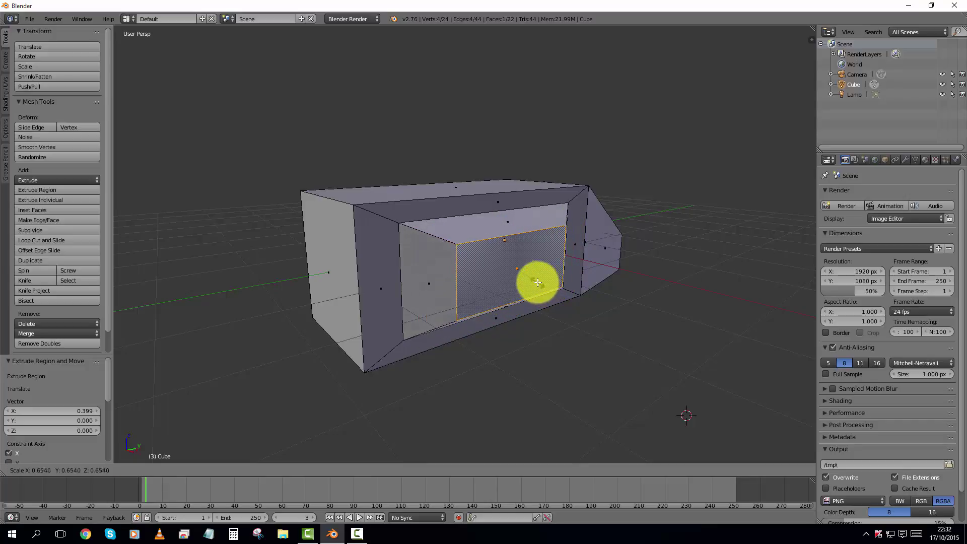
{"action": "left_click", "coordinate": [532, 280]}
{"action": "mouse_move", "coordinate": [540, 281]}
{"action": "middle_mouse_down"}
{"action": "mouse_move", "coordinate": [575, 298]}
{"action": "mouse_move", "coordinate": [540, 280]}
{"action": "mouse_move", "coordinate": [552, 297]}
{"action": "mouse_move", "coordinate": [534, 300]}
{"action": "mouse_move", "coordinate": [527, 285]}
{"action": "middle_mouse_up"}
{"action": "scroll", "coordinate": [551, 298], "scroll_direction": "down", "scroll_amount": 5}
{"action": "scroll", "coordinate": [525, 296], "scroll_direction": "up", "scroll_amount": 5}
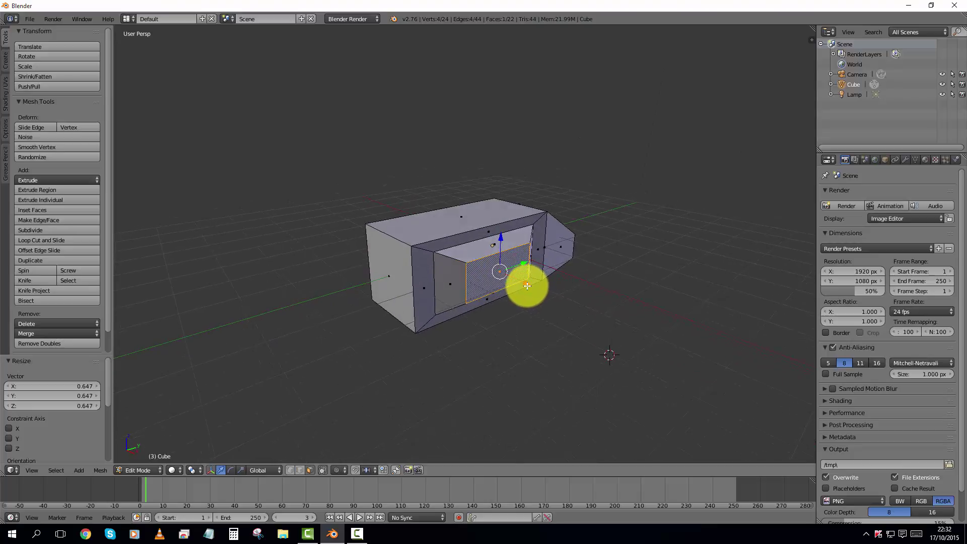
{"action": "key", "text": "e"}
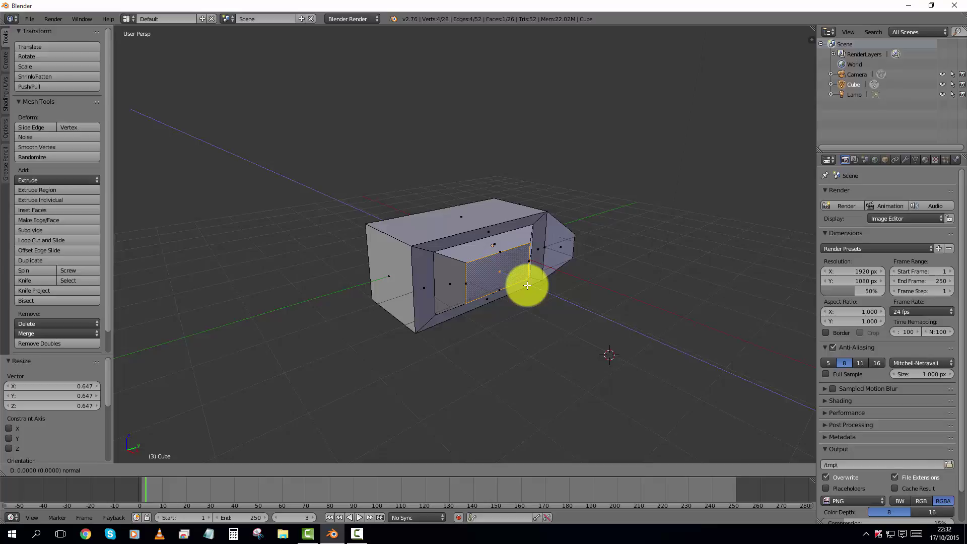
{"action": "key", "text": "x"}
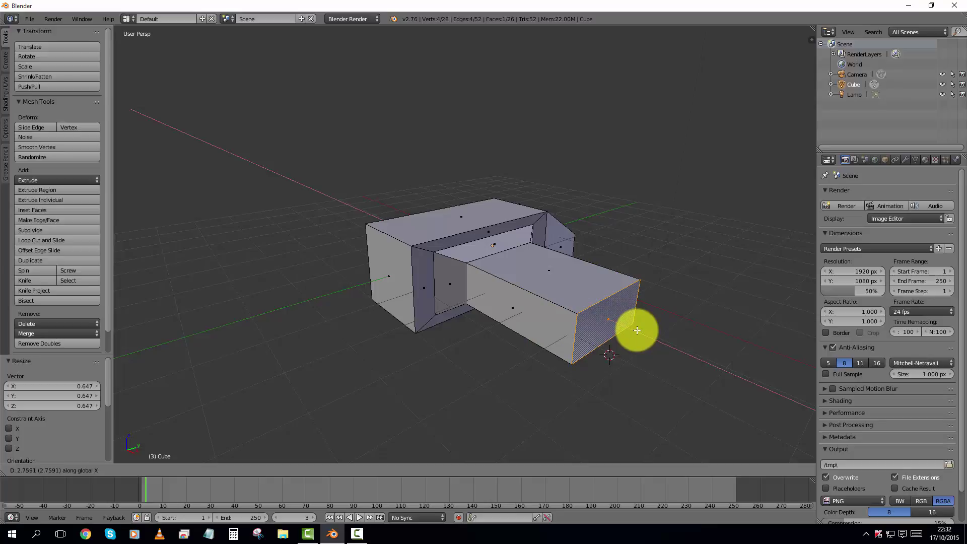
{"action": "key", "text": "s"}
{"action": "key", "text": "z"}
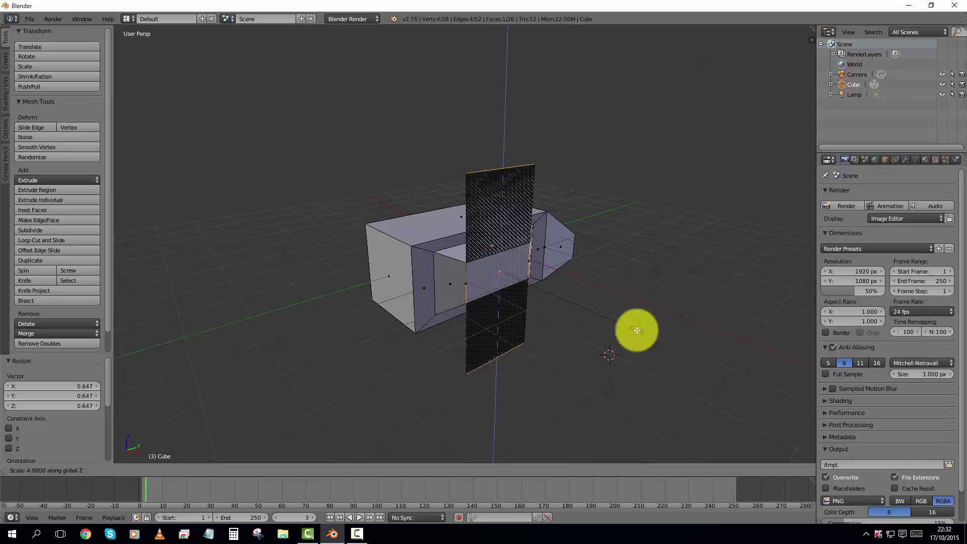
{"action": "key", "text": "Escape"}
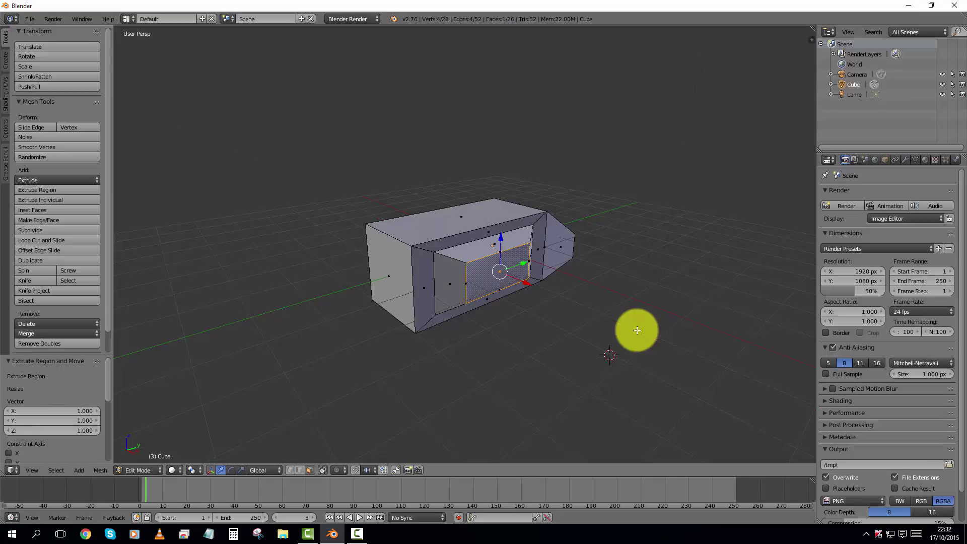
Step: Extrude the tapered side face about 3.075 units along global X and scale its end face to about 0.252 to form a wing
{"action": "key", "text": "e"}
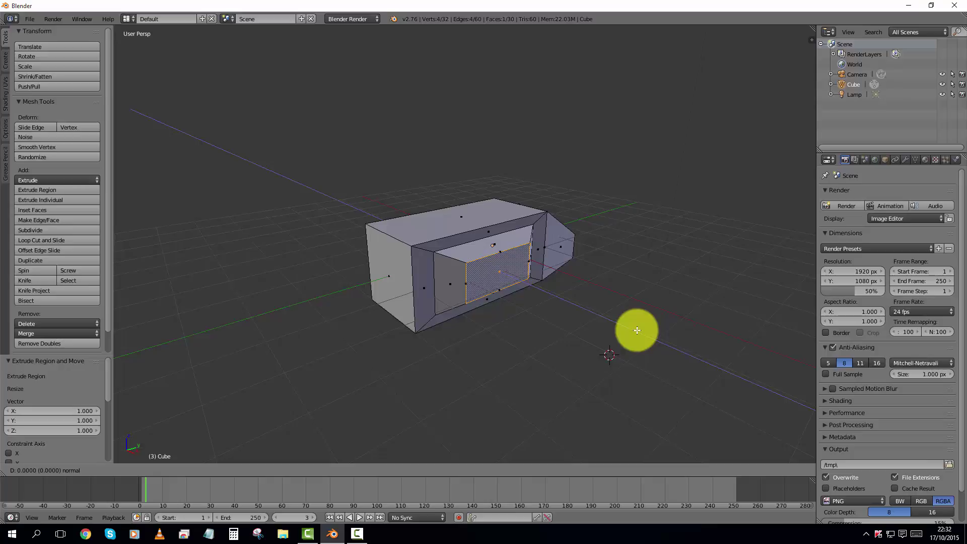
{"action": "key", "text": "x"}
{"action": "left_click", "coordinate": [763, 384]}
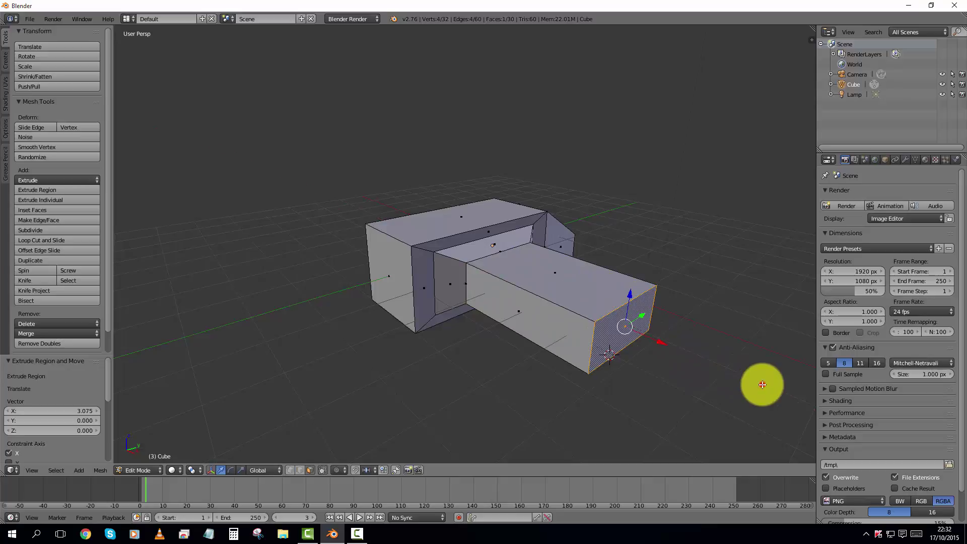
{"action": "key", "text": "s"}
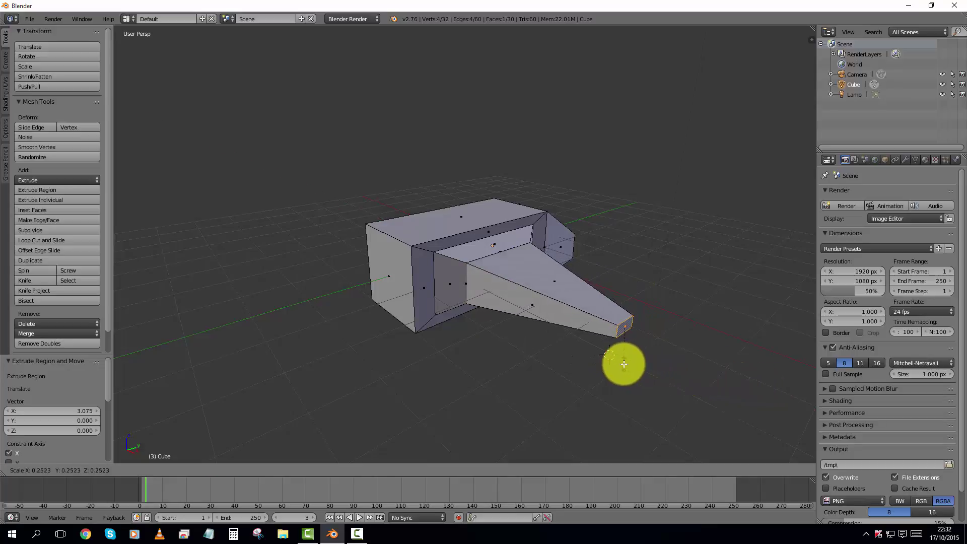
{"action": "left_click", "coordinate": [623, 364]}
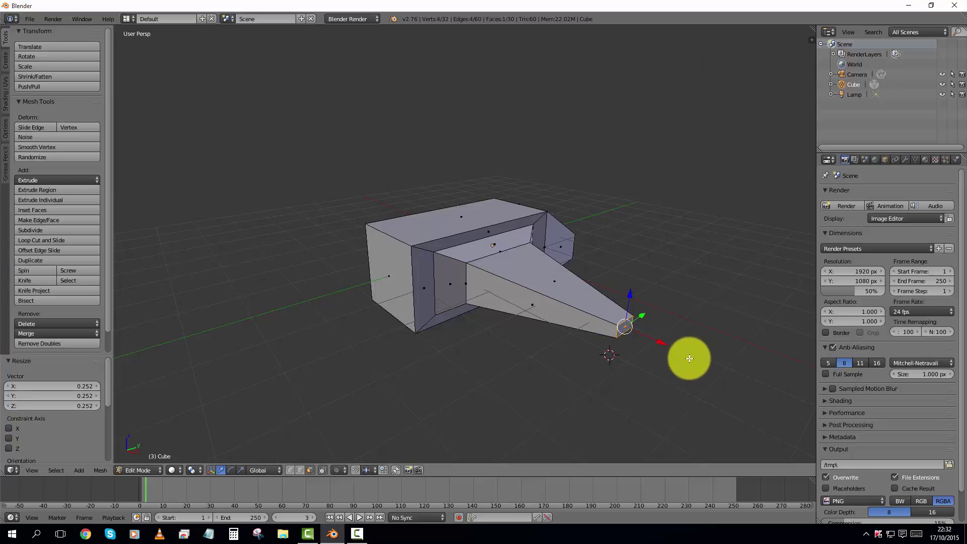
Step: Move the wing's end face about -2.516 units along the global Y axis to sweep the wing backward
{"action": "middle_click_drag", "start_coordinate": [690, 358], "coordinate": [632, 363]}
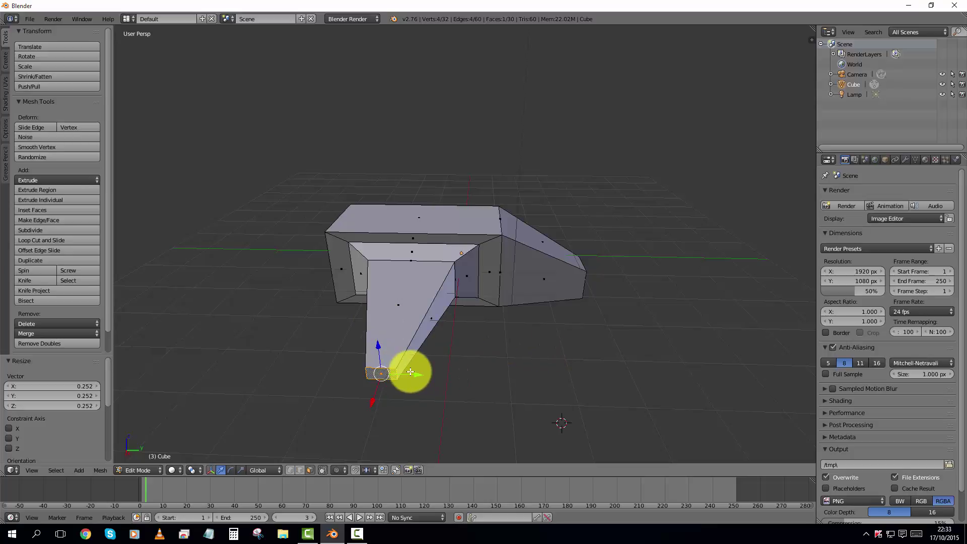
{"action": "key", "text": "g"}
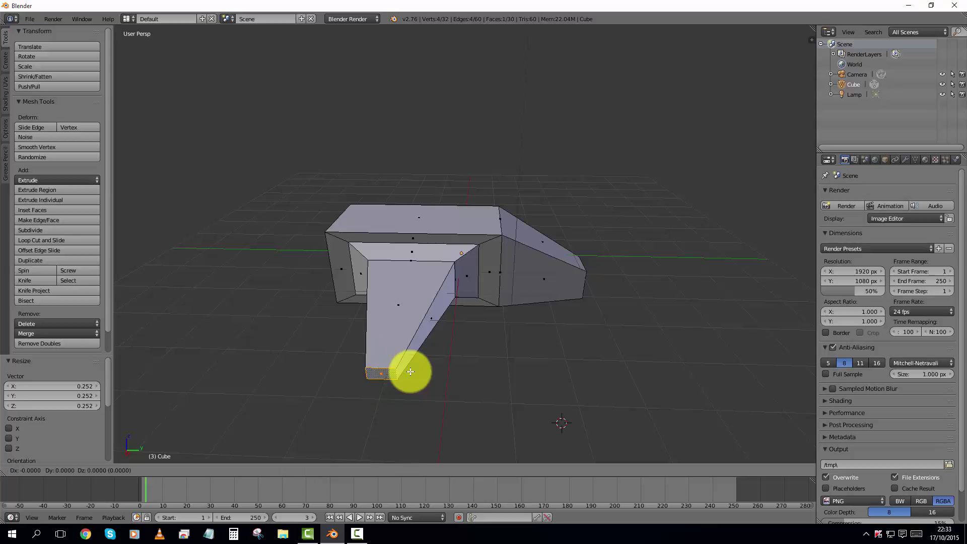
{"action": "key", "text": "y"}
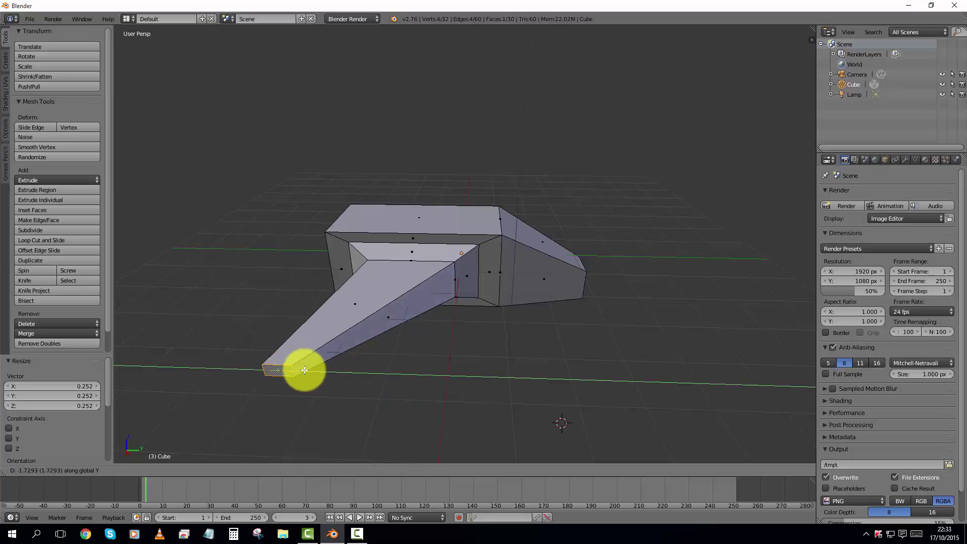
{"action": "left_click", "coordinate": [263, 360]}
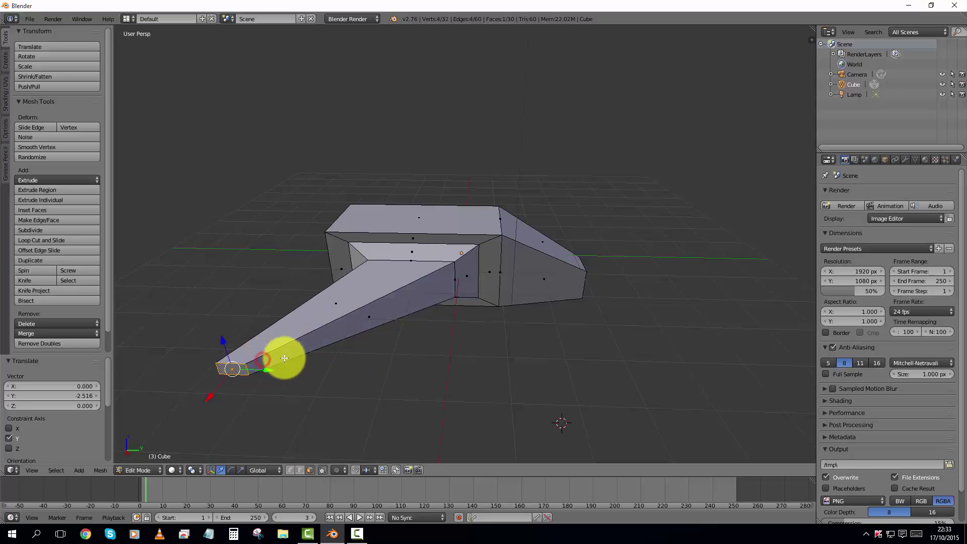
Step: Switch the mesh selection mode to Edge and select the wing's long upper edge on the nose side
{"action": "middle_click_drag", "start_coordinate": [285, 357], "coordinate": [311, 319]}
{"action": "scroll", "coordinate": [449, 313], "scroll_direction": "up", "scroll_amount": 3}
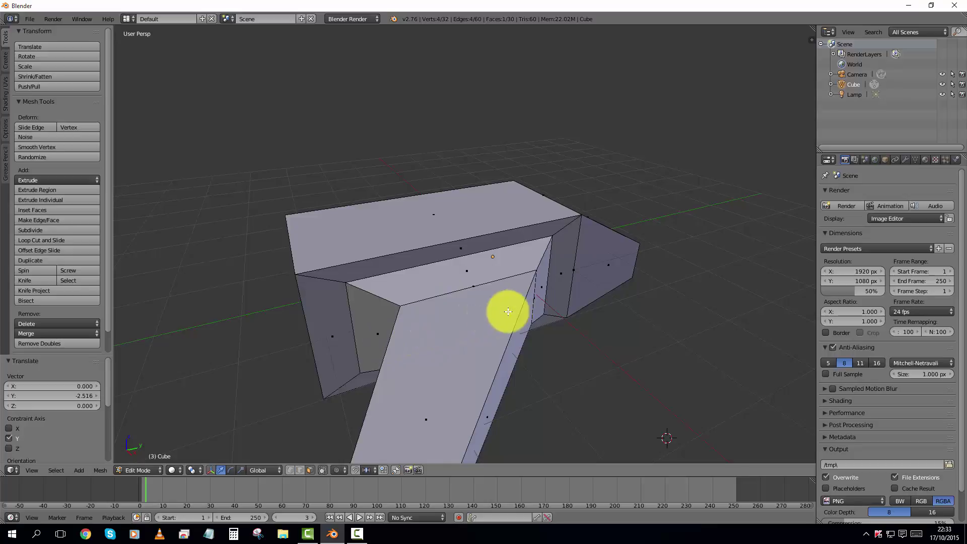
{"action": "middle_click_drag", "start_coordinate": [572, 327], "coordinate": [547, 323]}
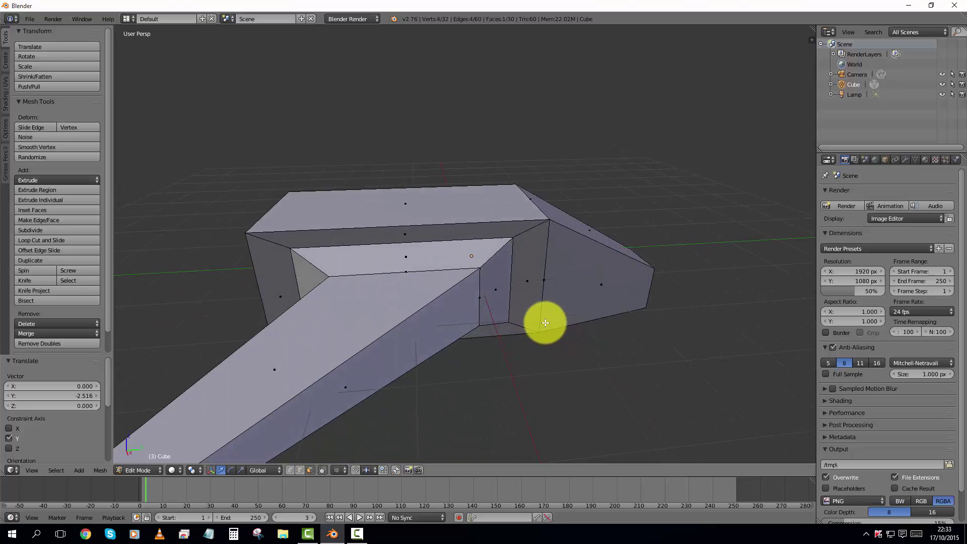
{"action": "key", "text": "ctrl+Tab"}
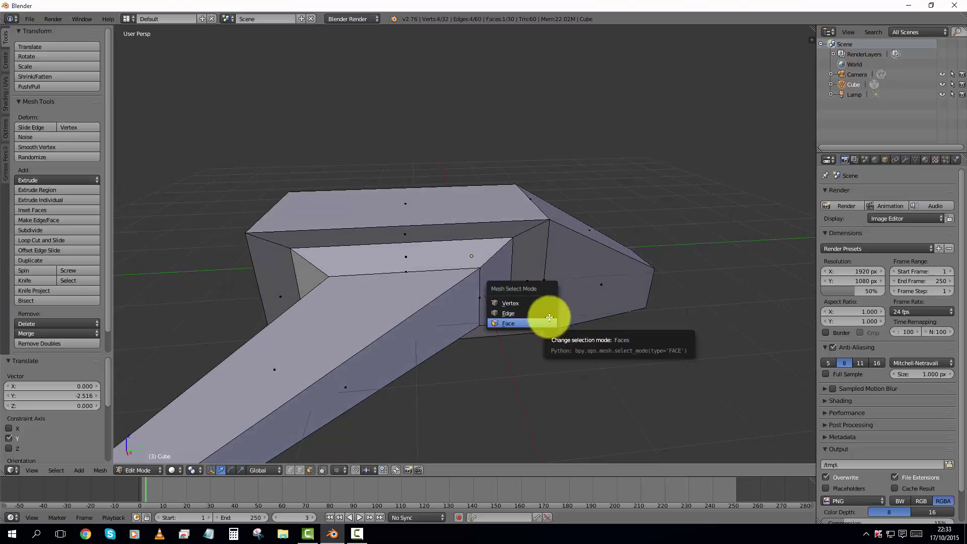
{"action": "left_click", "coordinate": [551, 314]}
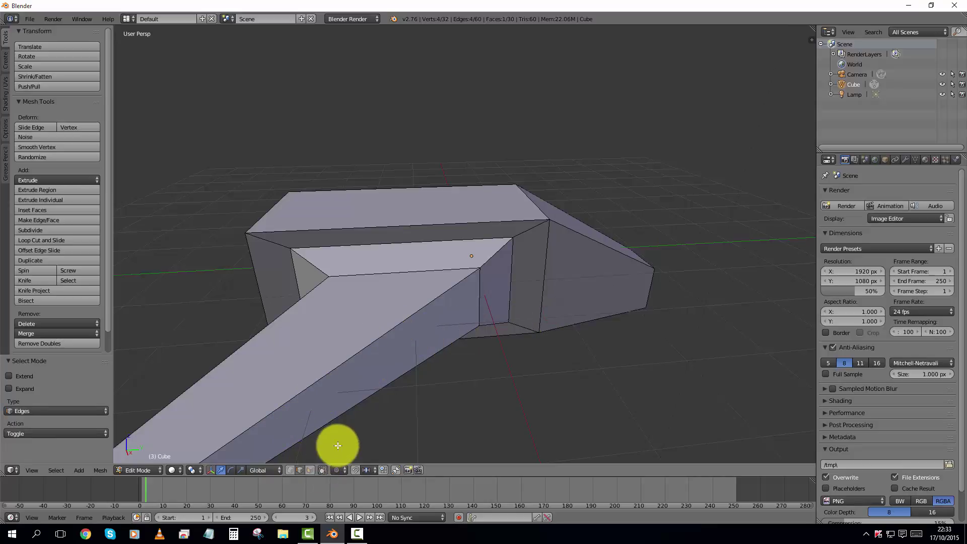
{"action": "key", "text": "ctrl+Tab"}
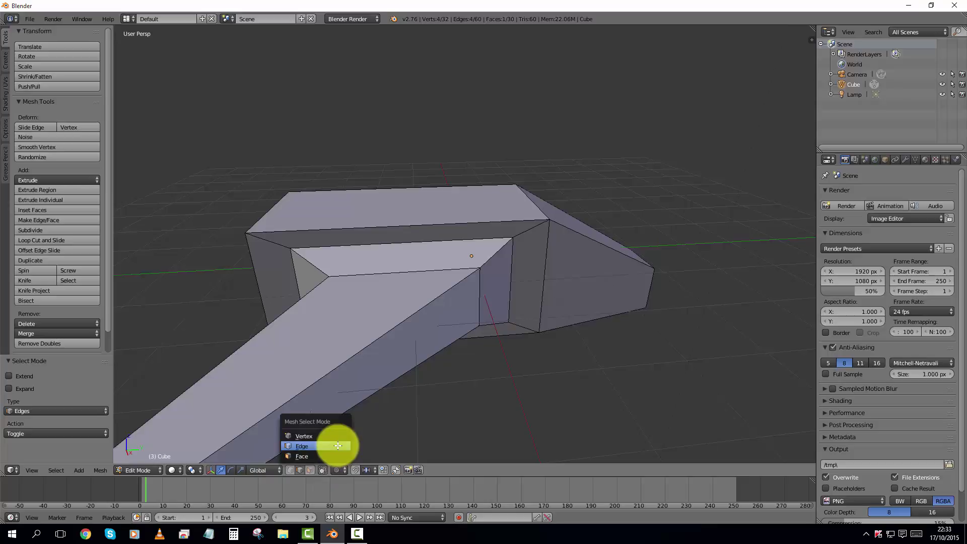
{"action": "left_click", "coordinate": [313, 446]}
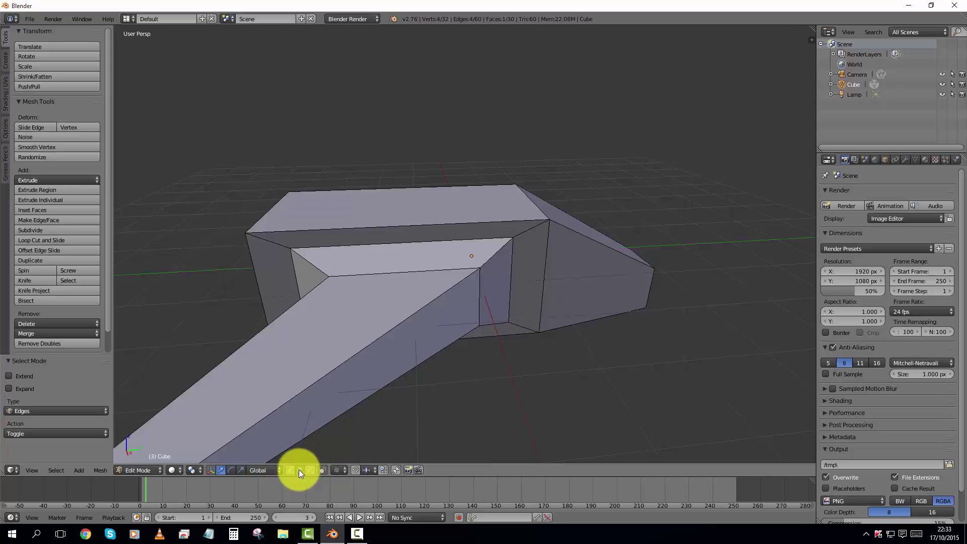
{"action": "right_click", "coordinate": [332, 371]}
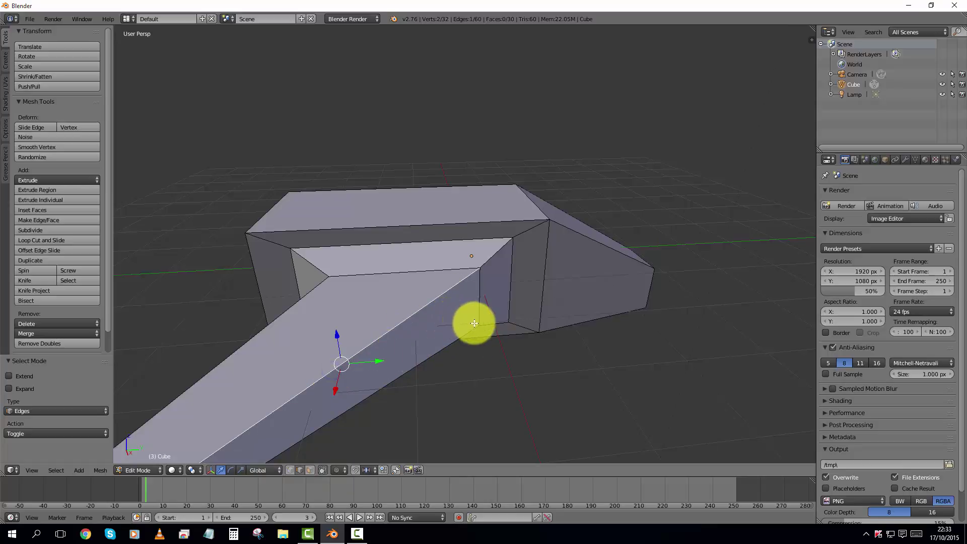
Step: Add a loop cut across the wing and slide it about 0.74 toward the wing's root
{"action": "middle_click_drag", "start_coordinate": [475, 323], "coordinate": [473, 324]}
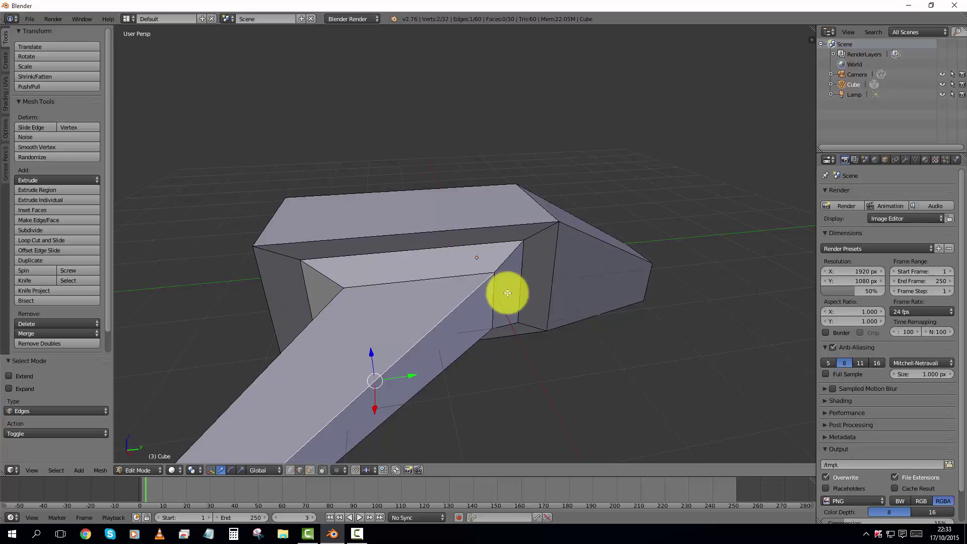
{"action": "mouse_move", "coordinate": [525, 302]}
{"action": "middle_mouse_down"}
{"action": "mouse_move", "coordinate": [565, 278]}
{"action": "mouse_move", "coordinate": [479, 283]}
{"action": "mouse_move", "coordinate": [419, 331]}
{"action": "mouse_move", "coordinate": [494, 324]}
{"action": "mouse_move", "coordinate": [583, 283]}
{"action": "mouse_move", "coordinate": [518, 291]}
{"action": "middle_mouse_up"}
{"action": "scroll", "coordinate": [520, 291], "scroll_direction": "down", "scroll_amount": 3}
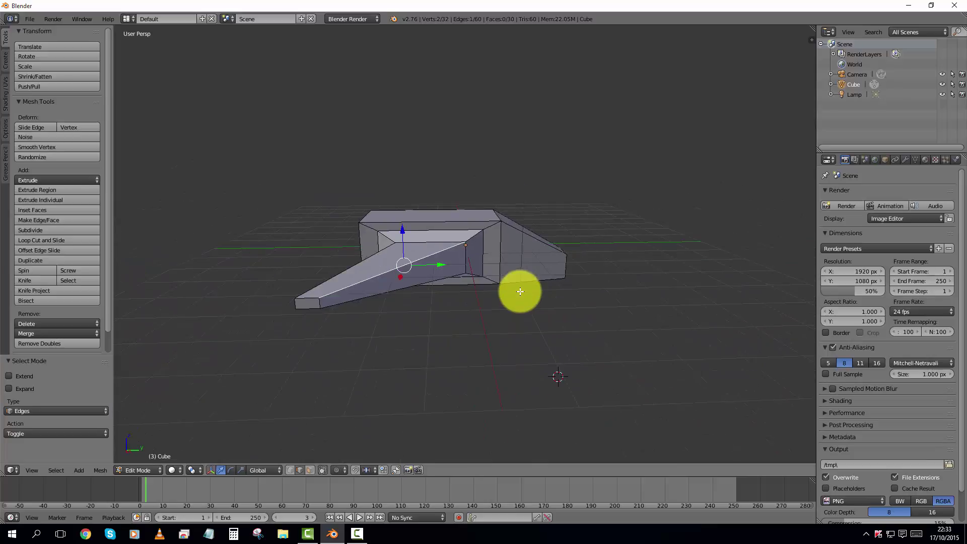
{"action": "scroll", "coordinate": [520, 291], "scroll_direction": "up", "scroll_amount": 5}
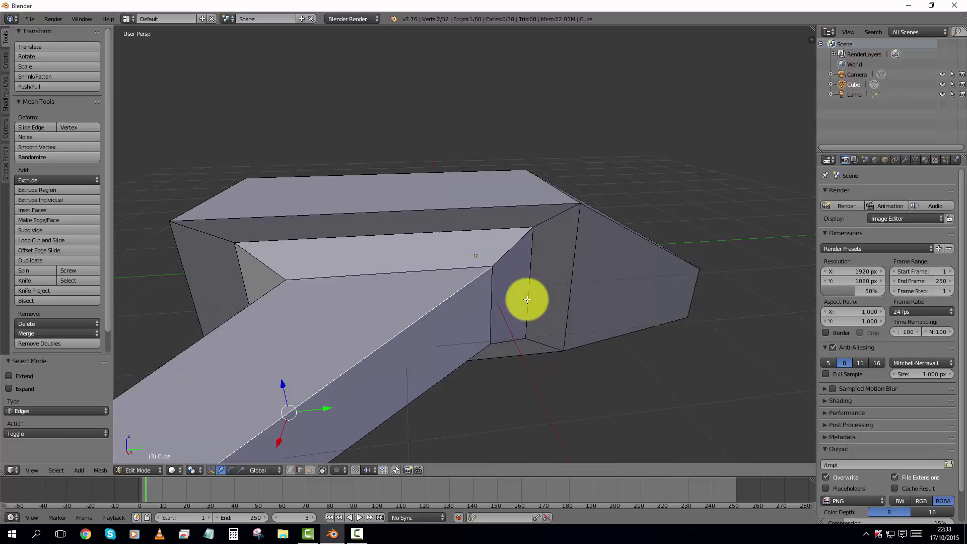
{"action": "scroll", "coordinate": [527, 299], "scroll_direction": "down", "scroll_amount": 4}
{"action": "scroll", "coordinate": [527, 300], "scroll_direction": "up", "scroll_amount": 2}
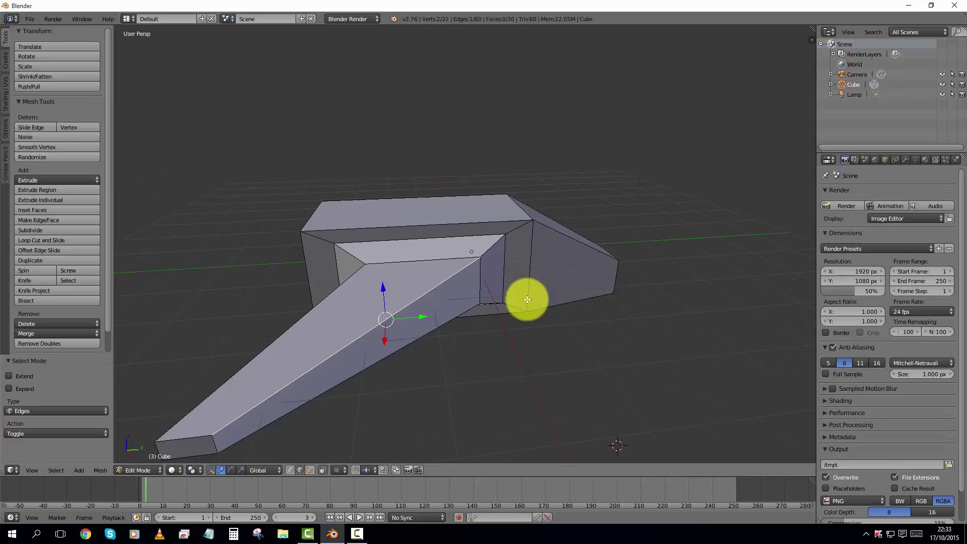
{"action": "key", "text": "ctrl+r"}
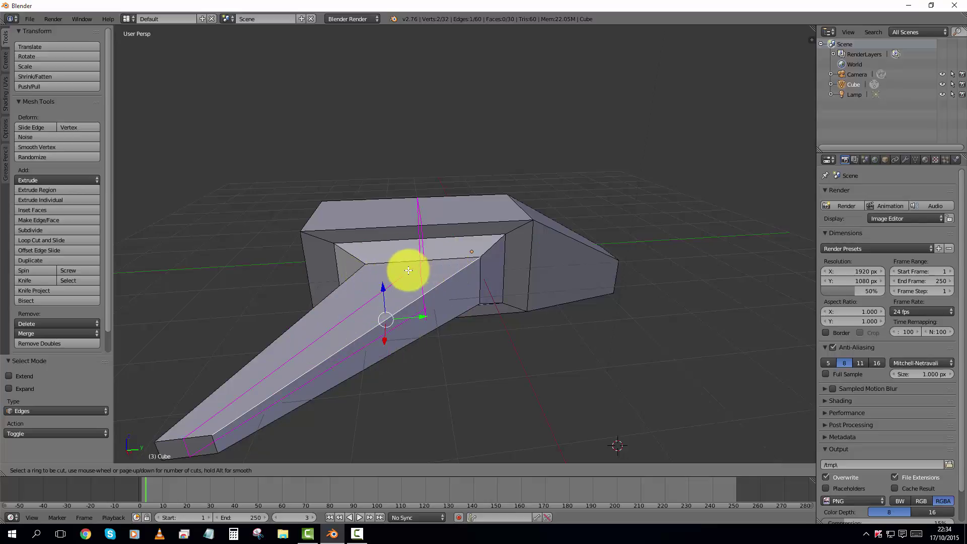
{"action": "left_click", "coordinate": [342, 323]}
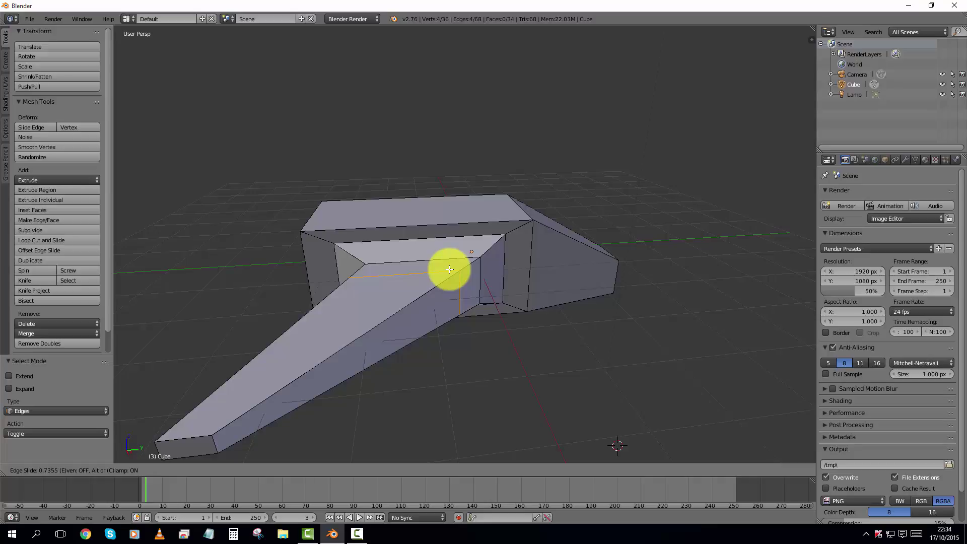
{"action": "left_click", "coordinate": [450, 269]}
Step: Scale the new edge loop near the wing's root to about 0.425 along the global Z axis
{"action": "mouse_move", "coordinate": [473, 327]}
{"action": "middle_mouse_down"}
{"action": "mouse_move", "coordinate": [531, 324]}
{"action": "mouse_move", "coordinate": [477, 337]}
{"action": "middle_mouse_up"}
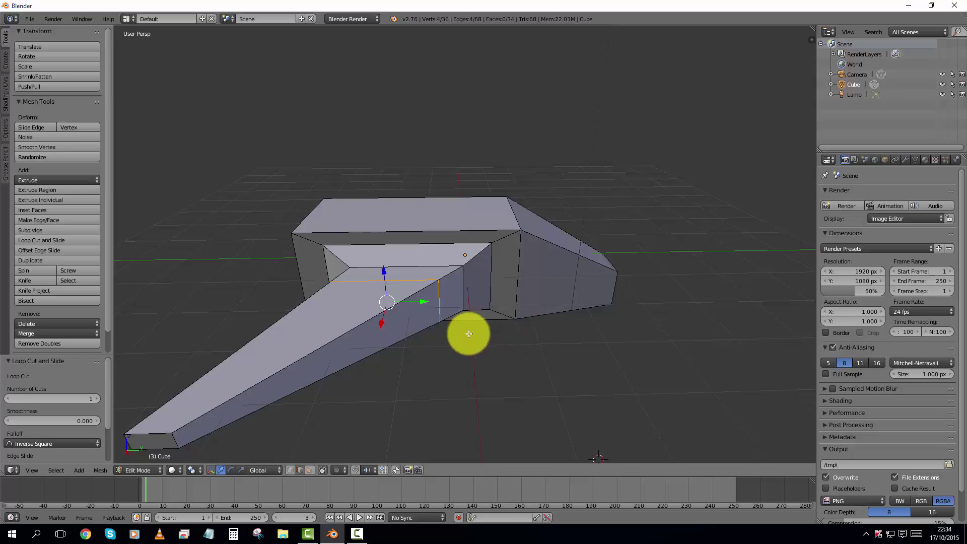
{"action": "middle_click_drag", "start_coordinate": [480, 341], "coordinate": [346, 281]}
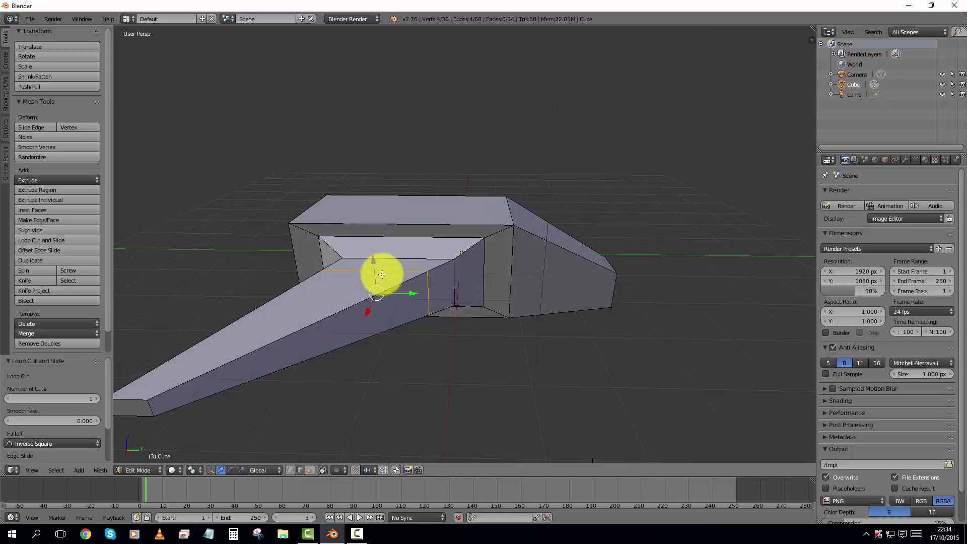
{"action": "key", "text": "s"}
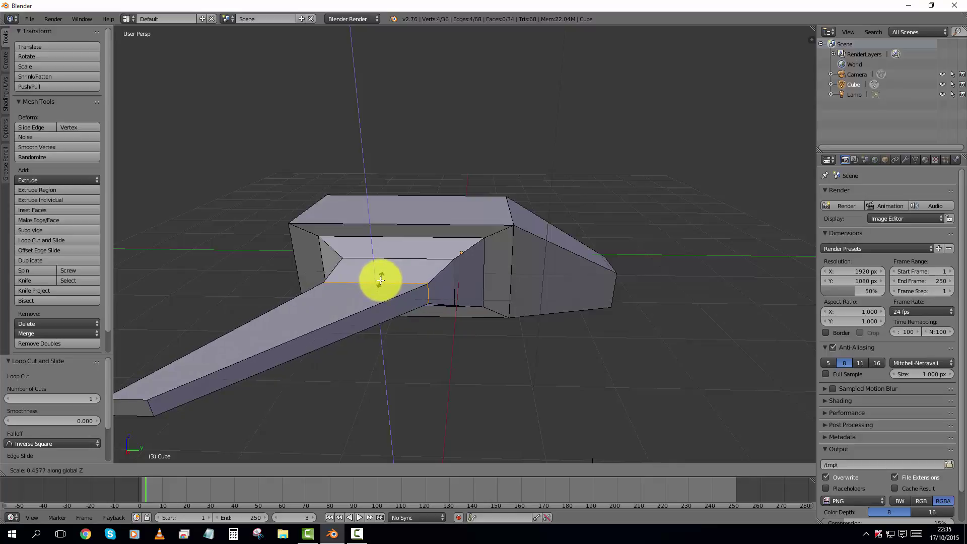
{"action": "left_click", "coordinate": [380, 281]}
{"action": "middle_click_drag", "start_coordinate": [380, 281], "coordinate": [430, 298]}
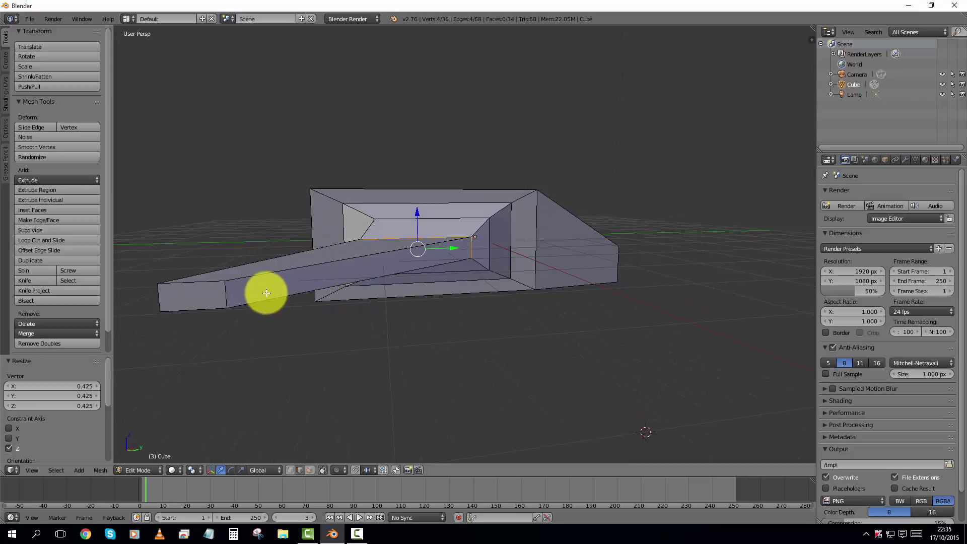
{"action": "key", "text": "ctrl+r"}
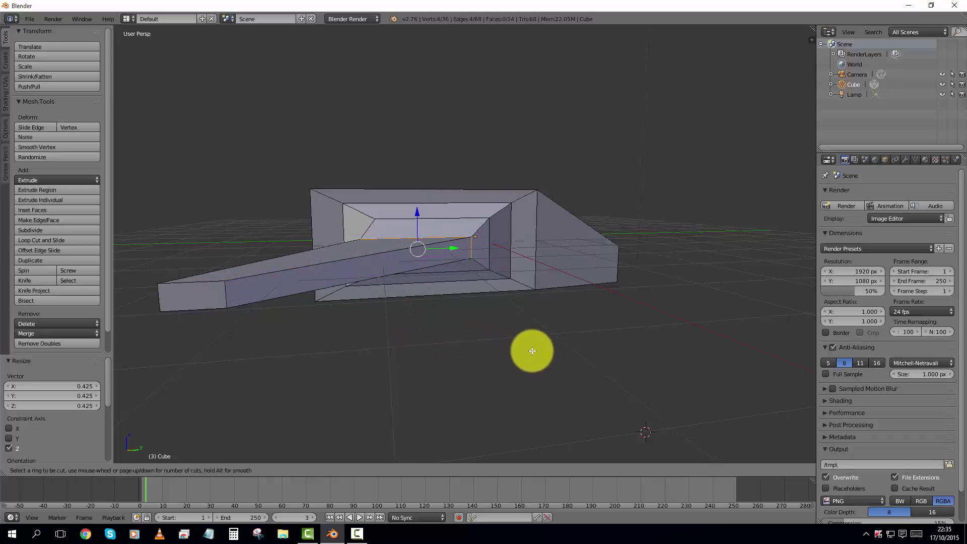
{"action": "key", "text": "Escape"}
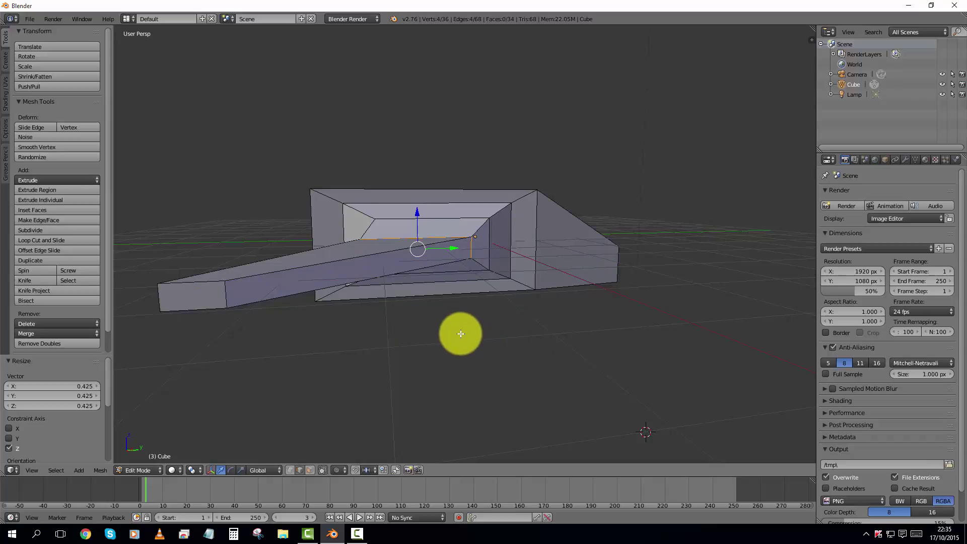
Step: Select the rear vertical edge at the wing's root and try moving it along the global Y and Z axes
{"action": "middle_click_drag", "start_coordinate": [460, 332], "coordinate": [512, 304]}
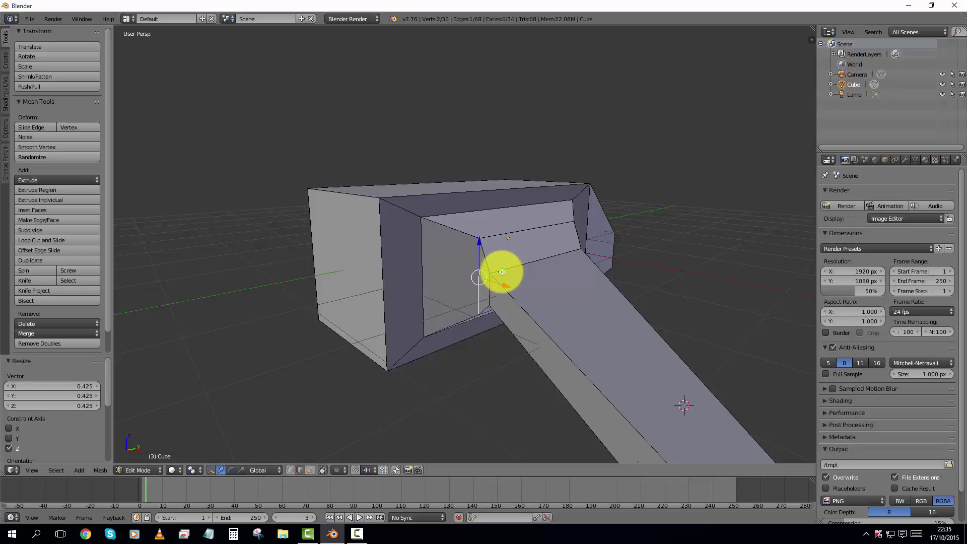
{"action": "left_click_drag", "start_coordinate": [502, 272], "coordinate": [500, 271]}
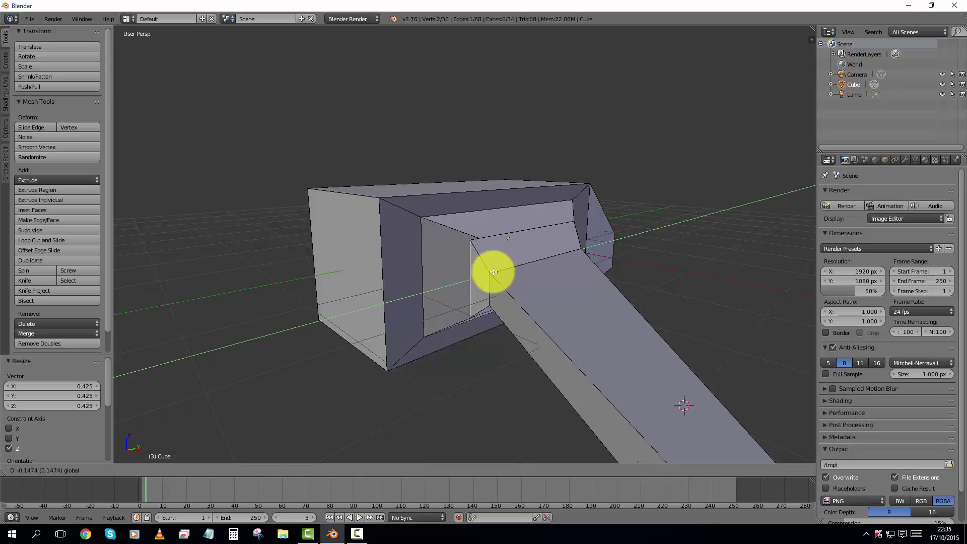
{"action": "right_click", "coordinate": [494, 271]}
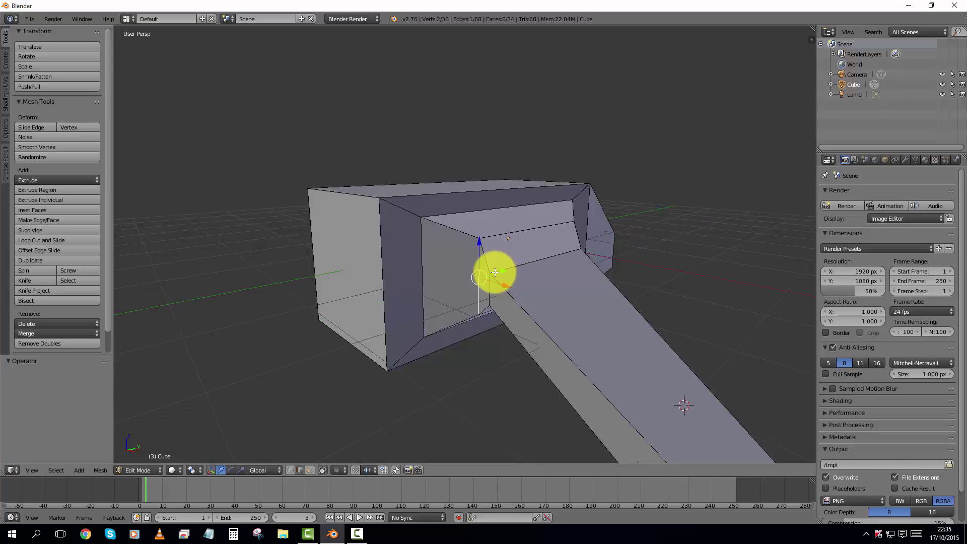
{"action": "key", "text": "g"}
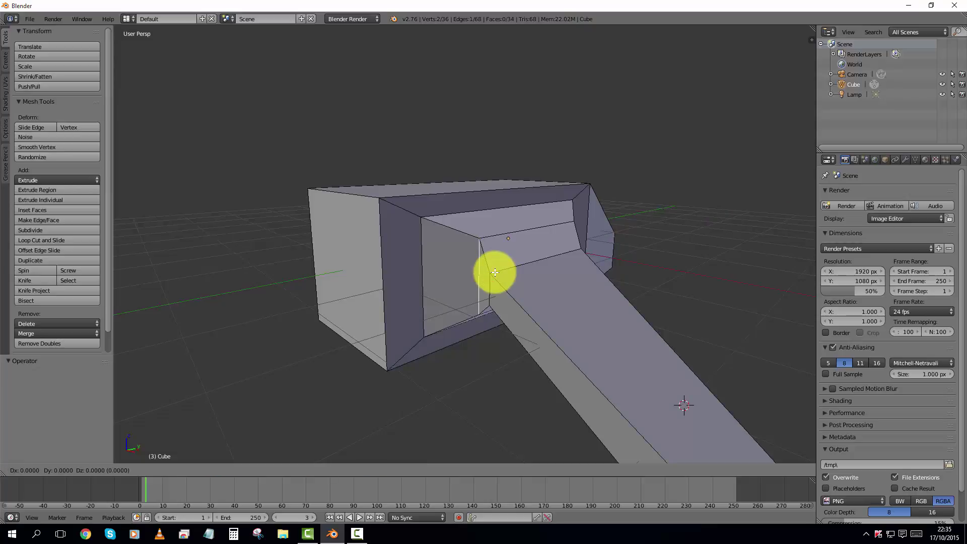
{"action": "key", "text": "y"}
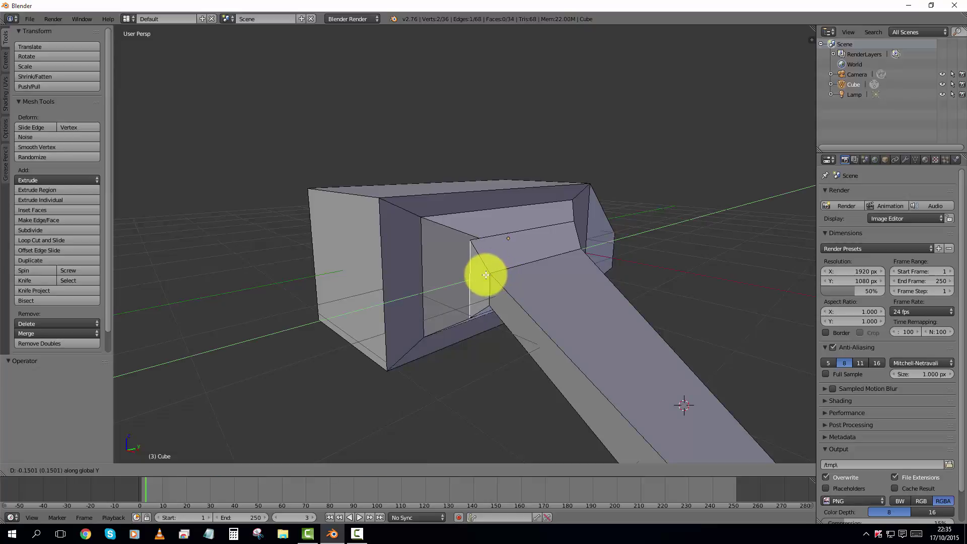
{"action": "key", "text": "z"}
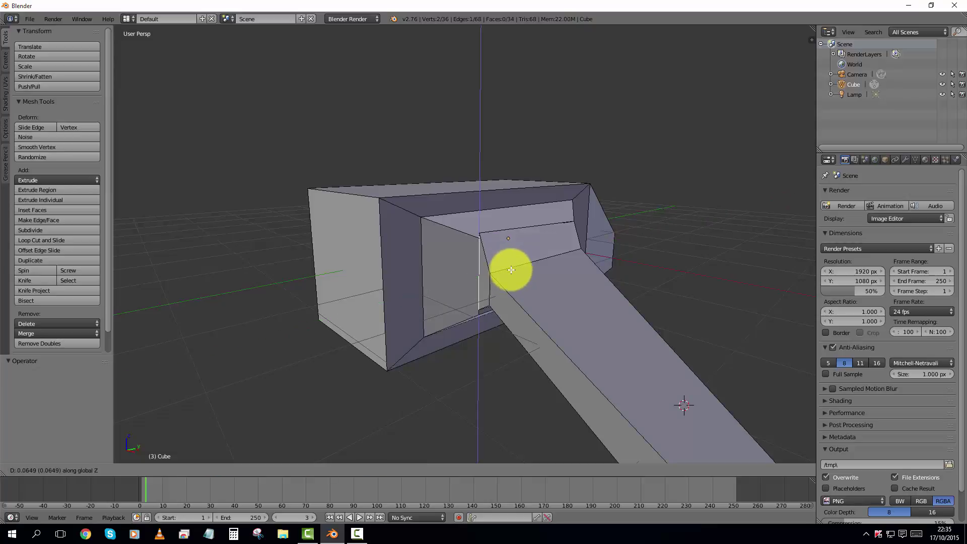
{"action": "left_click", "coordinate": [516, 271]}
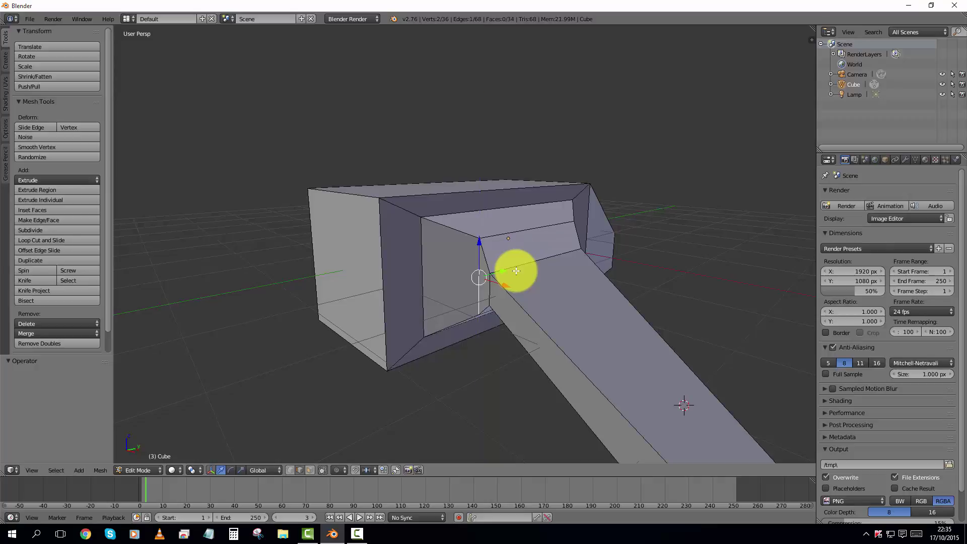
Step: Switch the mesh selection mode to Face and select the small rear face at the wing's root
{"action": "middle_click_drag", "start_coordinate": [639, 261], "coordinate": [644, 264]}
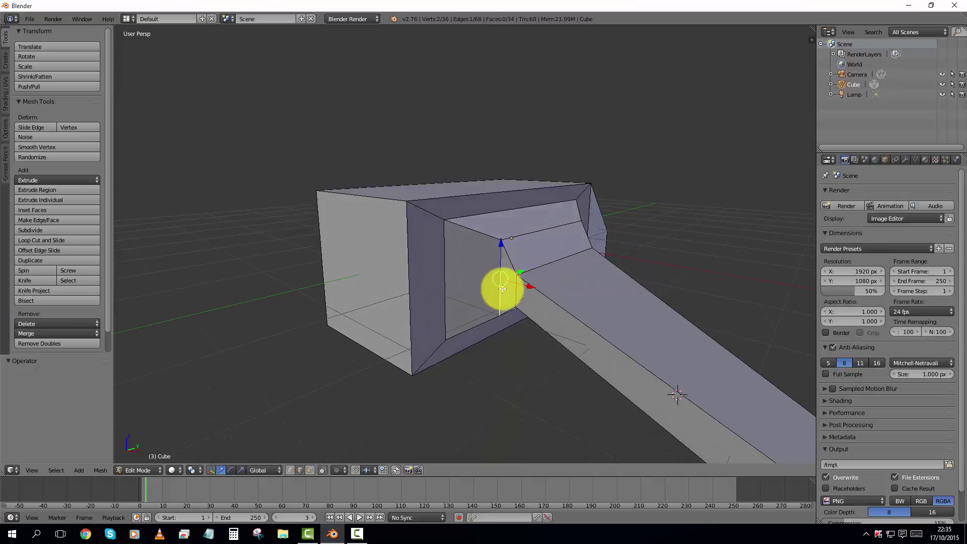
{"action": "key", "text": "ctrl+Tab"}
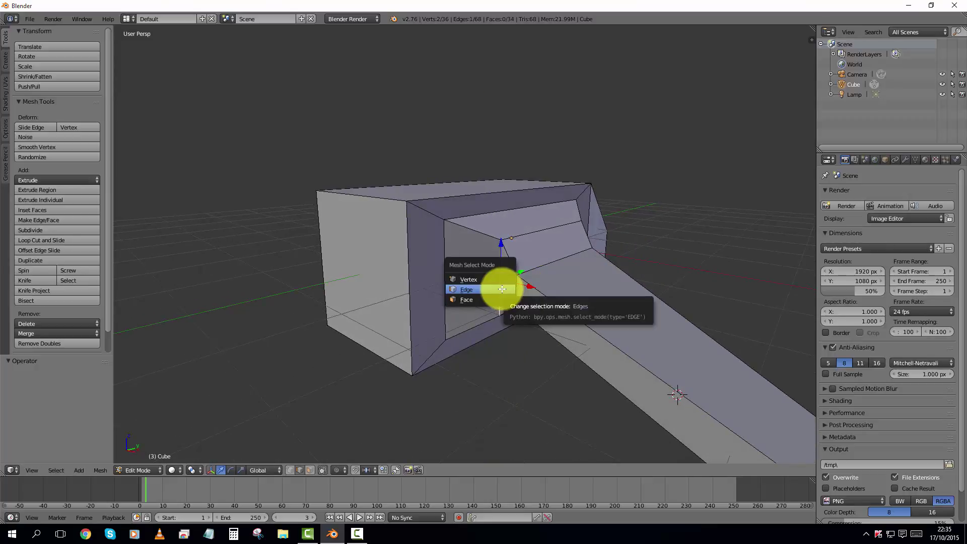
{"action": "left_click", "coordinate": [491, 305]}
{"action": "right_click", "coordinate": [507, 277]}
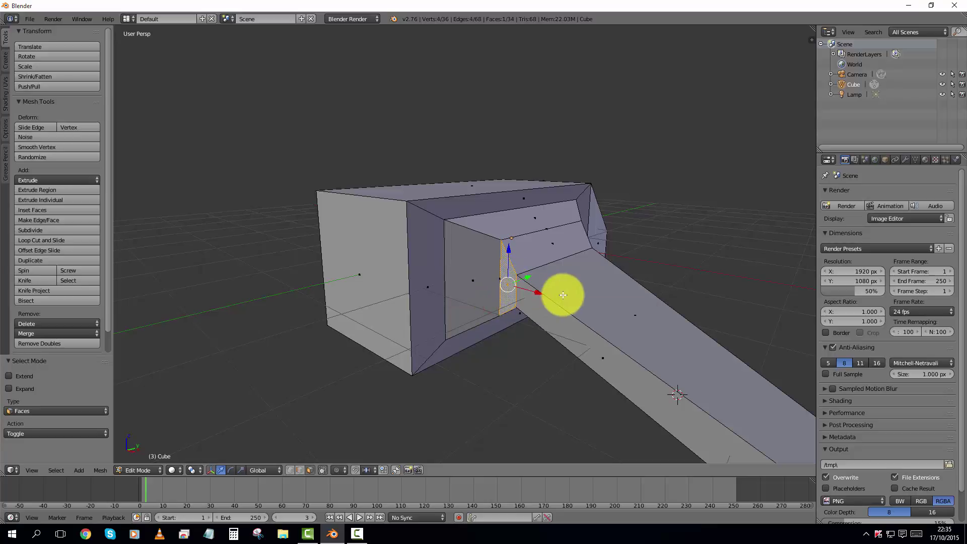
Step: Try moving the small rear root face along the global Y axis
{"action": "key", "text": "g"}
{"action": "key", "text": "y"}
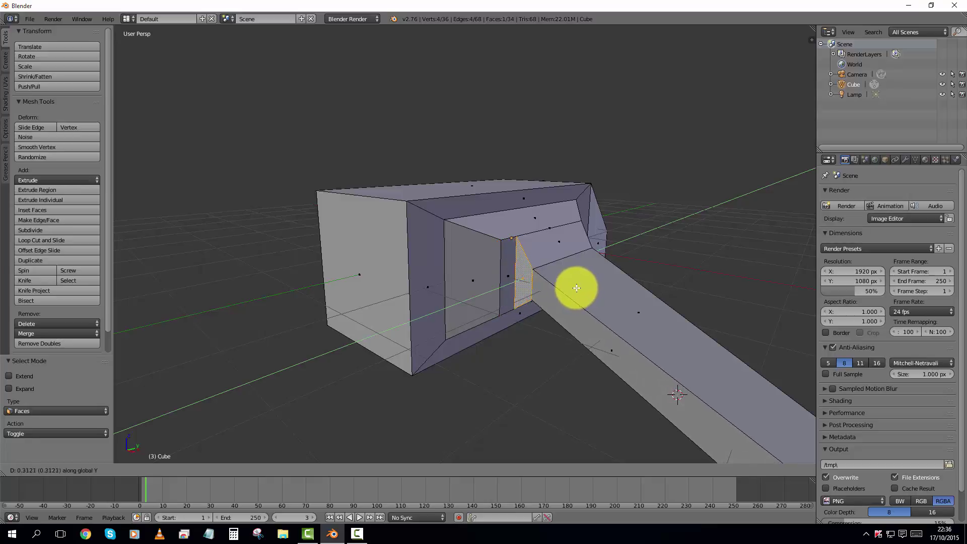
{"action": "key", "text": "Escape"}
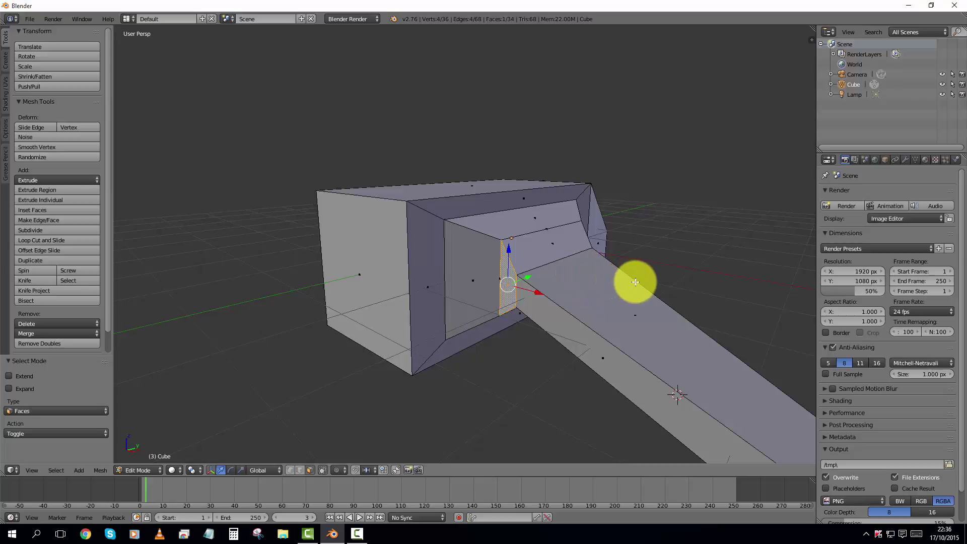
Step: Examine the one-winged body from above and behind, comparing the side with the wing to the plain side
{"action": "middle_click_drag", "start_coordinate": [640, 279], "coordinate": [633, 309]}
{"action": "scroll", "coordinate": [685, 267], "scroll_direction": "down", "scroll_amount": 6}
{"action": "scroll", "coordinate": [576, 291], "scroll_direction": "up", "scroll_amount": 5}
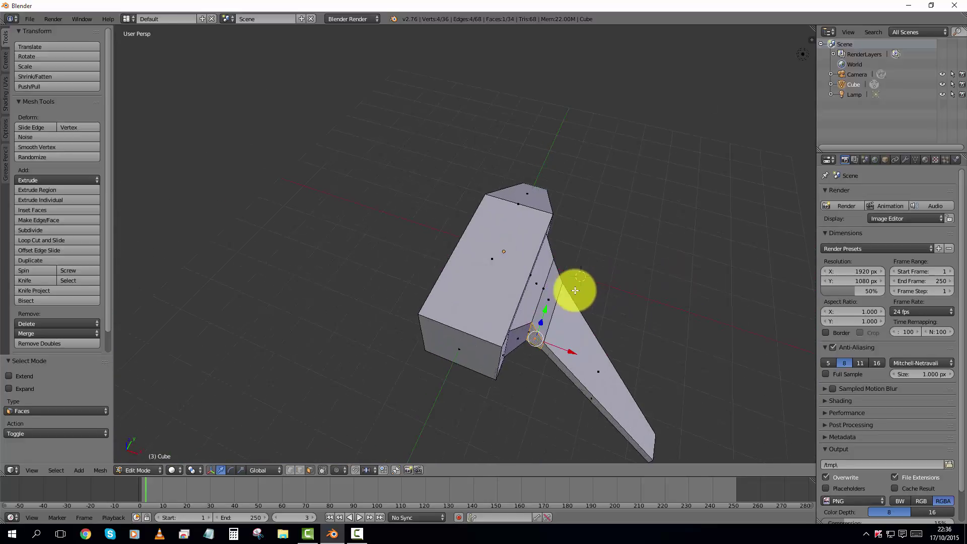
{"action": "middle_click_drag", "start_coordinate": [571, 287], "coordinate": [603, 272]}
{"action": "scroll", "coordinate": [540, 276], "scroll_direction": "down", "scroll_amount": 4}
{"action": "scroll", "coordinate": [508, 269], "scroll_direction": "up", "scroll_amount": 3}
{"action": "scroll", "coordinate": [514, 257], "scroll_direction": "up", "scroll_amount": 3}
{"action": "scroll", "coordinate": [575, 275], "scroll_direction": "down", "scroll_amount": 3}
{"action": "scroll", "coordinate": [474, 274], "scroll_direction": "up", "scroll_amount": 3}
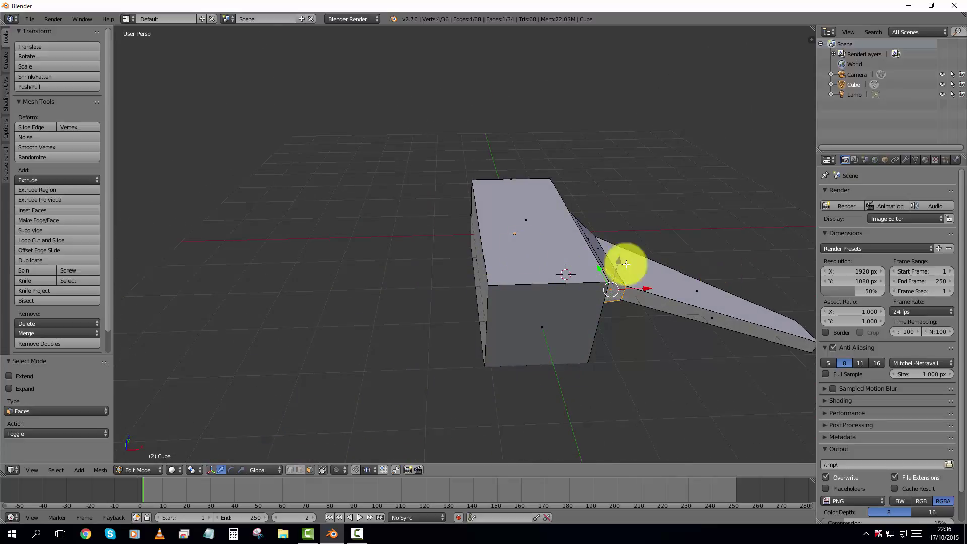
{"action": "mouse_move", "coordinate": [684, 291]}
{"action": "middle_mouse_down"}
{"action": "mouse_move", "coordinate": [642, 287]}
{"action": "mouse_move", "coordinate": [677, 288]}
{"action": "middle_mouse_up"}
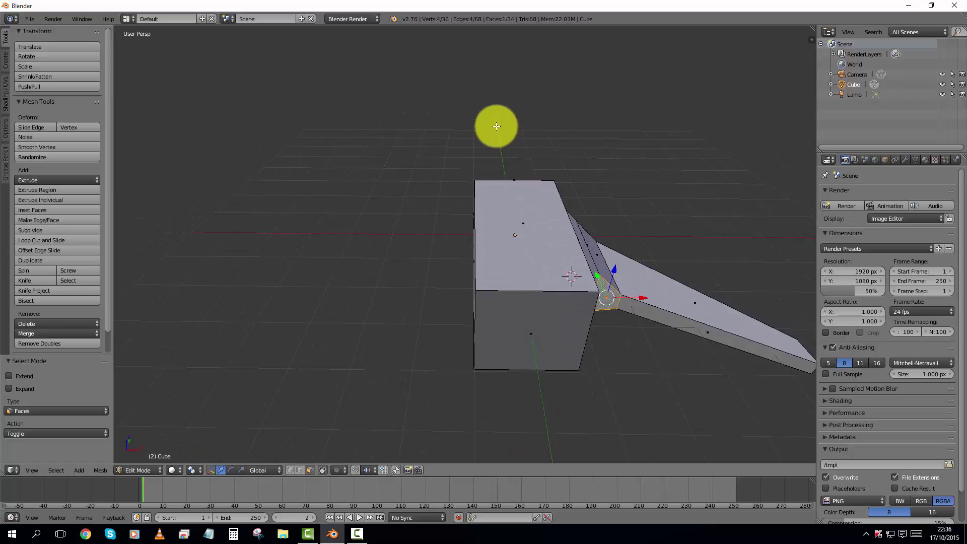
{"action": "mouse_move", "coordinate": [539, 301]}
{"action": "middle_mouse_down"}
{"action": "mouse_move", "coordinate": [603, 304]}
{"action": "mouse_move", "coordinate": [534, 294]}
{"action": "mouse_move", "coordinate": [558, 313]}
{"action": "mouse_move", "coordinate": [546, 309]}
{"action": "middle_mouse_up"}
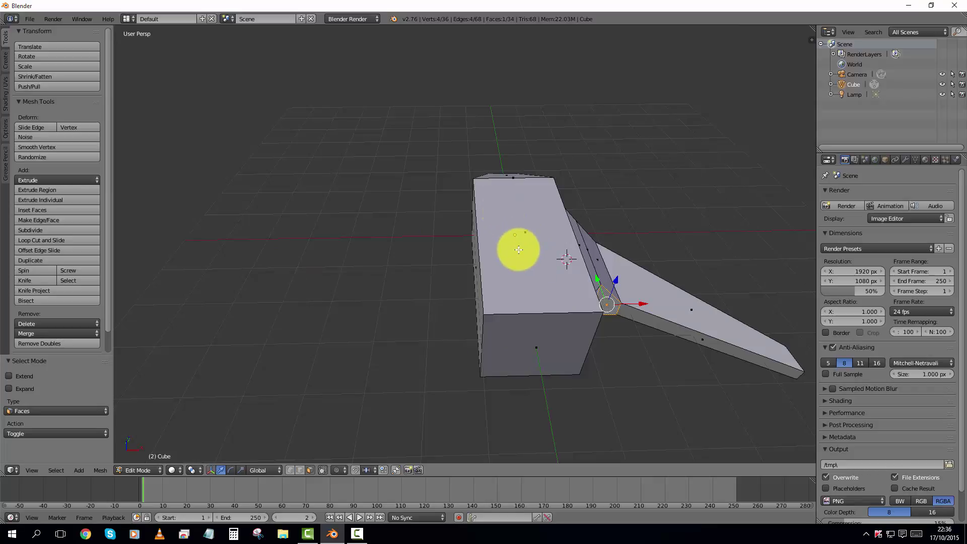
{"action": "middle_click_drag", "start_coordinate": [519, 251], "coordinate": [509, 252]}
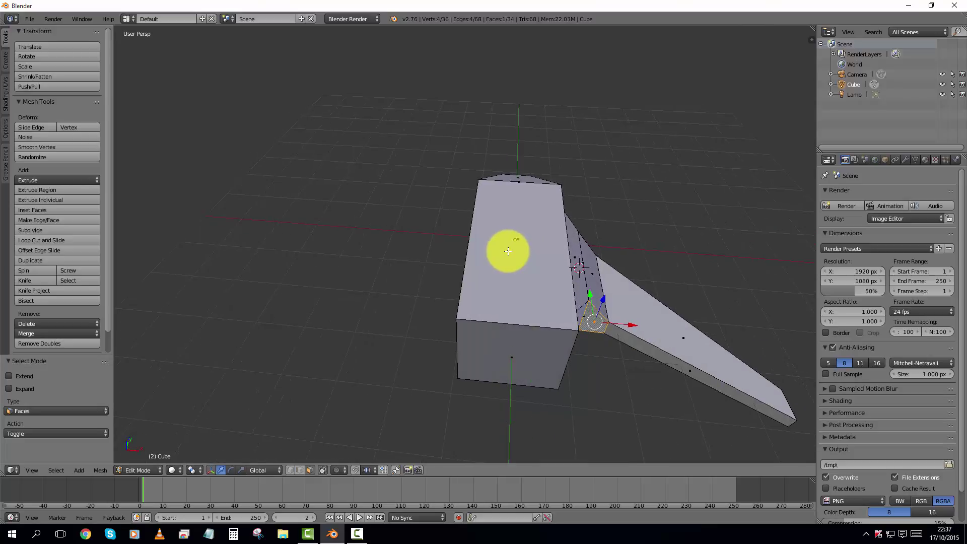
Step: Try a lengthwise loop cut through the middle of the body, cancel its slide and undo the cut
{"action": "key", "text": "ctrl+r"}
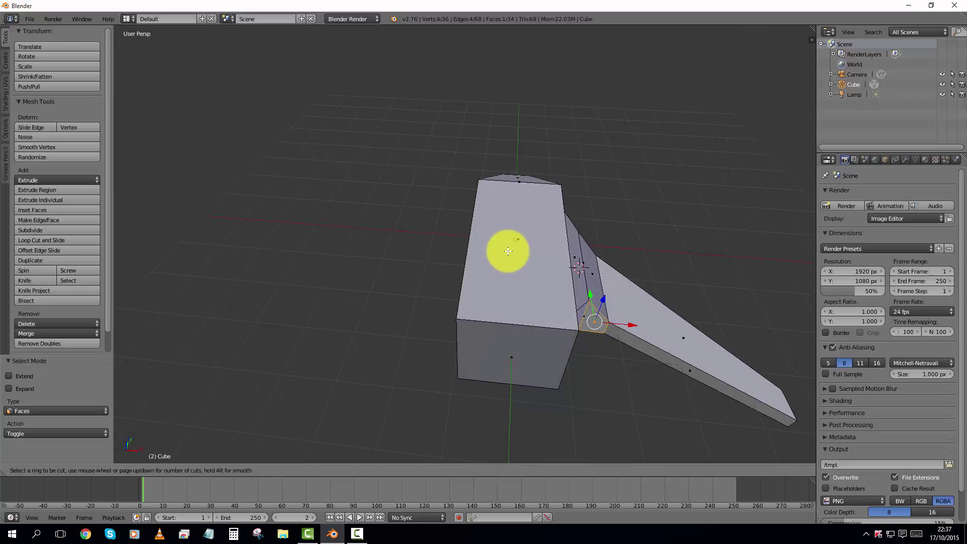
{"action": "left_click", "coordinate": [513, 328]}
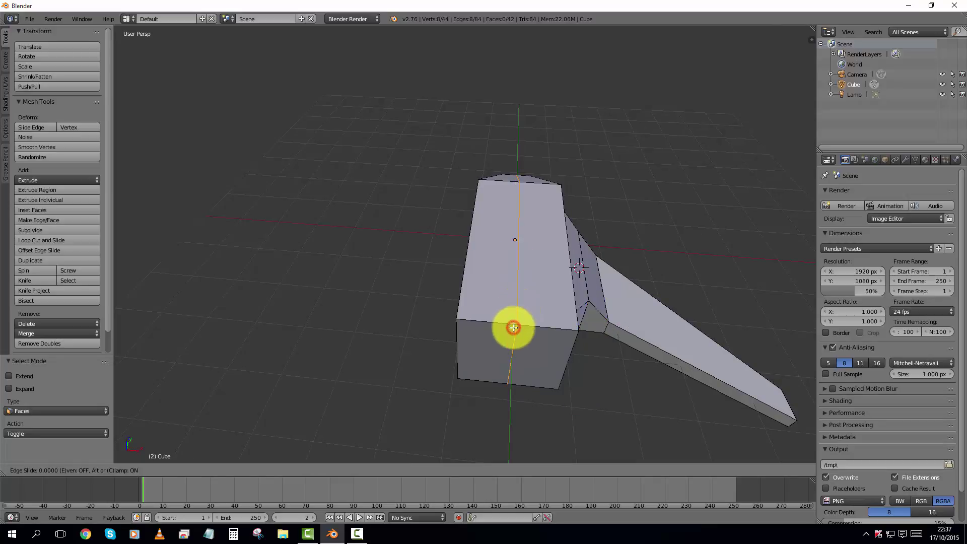
{"action": "left_click_drag", "start_coordinate": [510, 328], "coordinate": [489, 323]}
{"action": "right_click", "coordinate": [489, 324]}
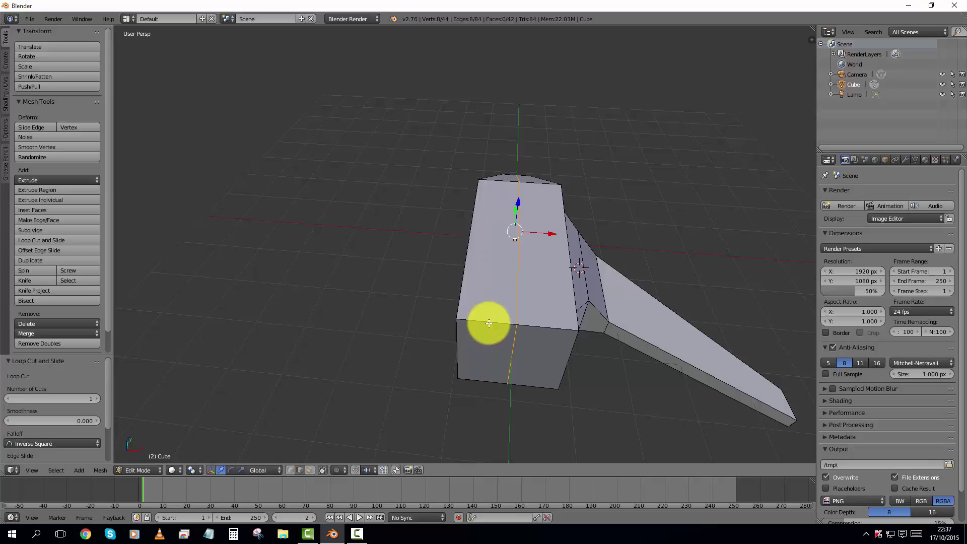
{"action": "key", "text": "ctrl+z"}
Step: Add a lengthwise loop cut around the body with the edge slide set to 0 so it runs exactly along the centre
{"action": "key", "text": "ctrl+r"}
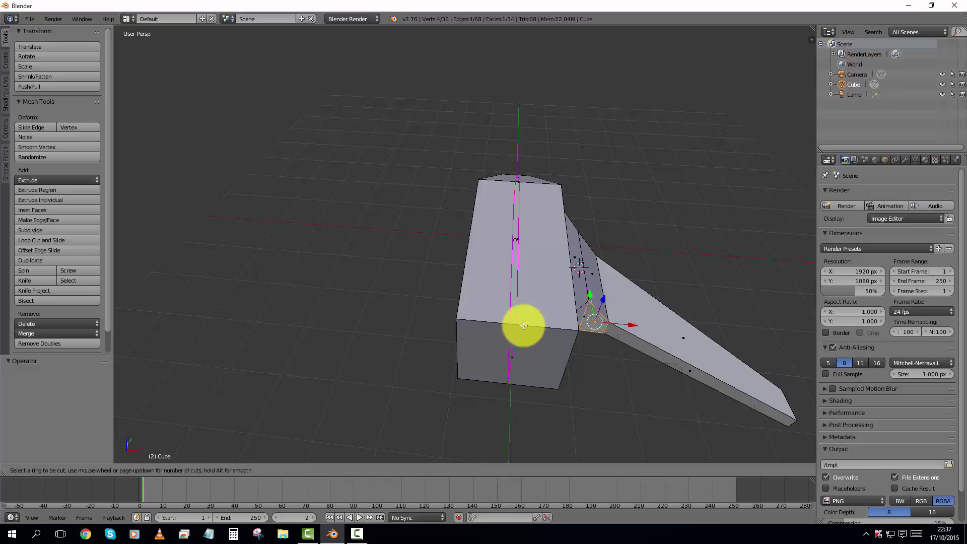
{"action": "left_click", "coordinate": [519, 319]}
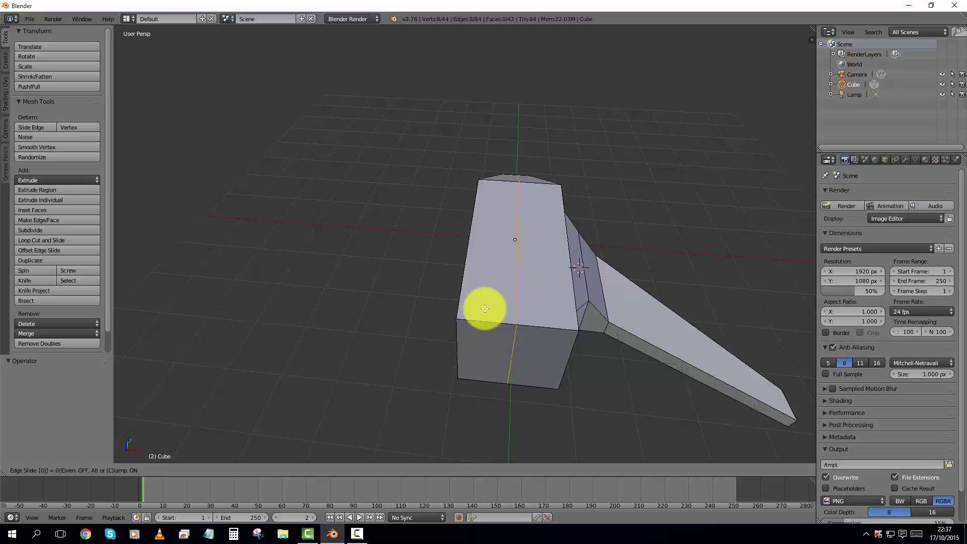
{"action": "left_click", "coordinate": [484, 308]}
{"action": "middle_click_drag", "start_coordinate": [485, 309], "coordinate": [658, 312]}
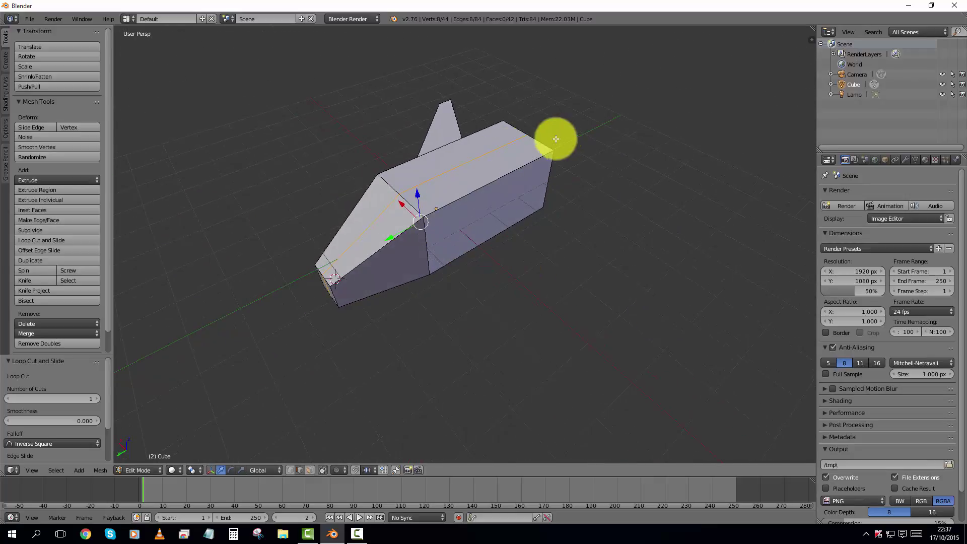
Step: Switch to face select mode and select the rear top face on the wingless half of the body
{"action": "key", "text": "ctrl+Tab"}
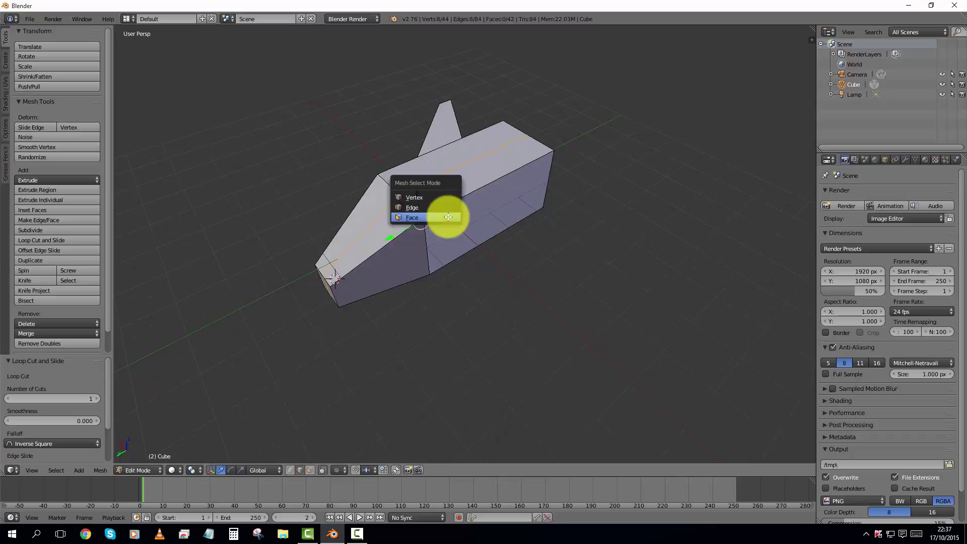
{"action": "left_click", "coordinate": [432, 217]}
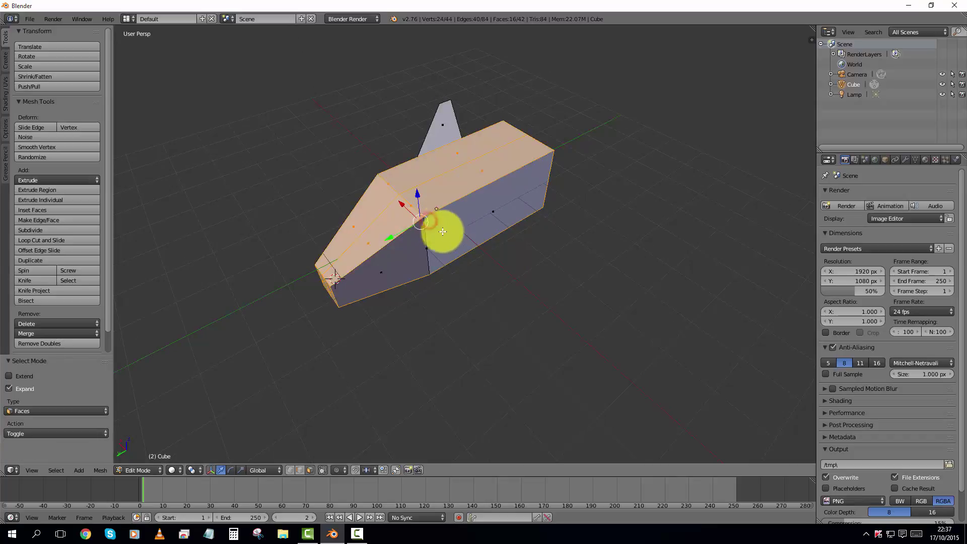
{"action": "right_click", "coordinate": [461, 176]}
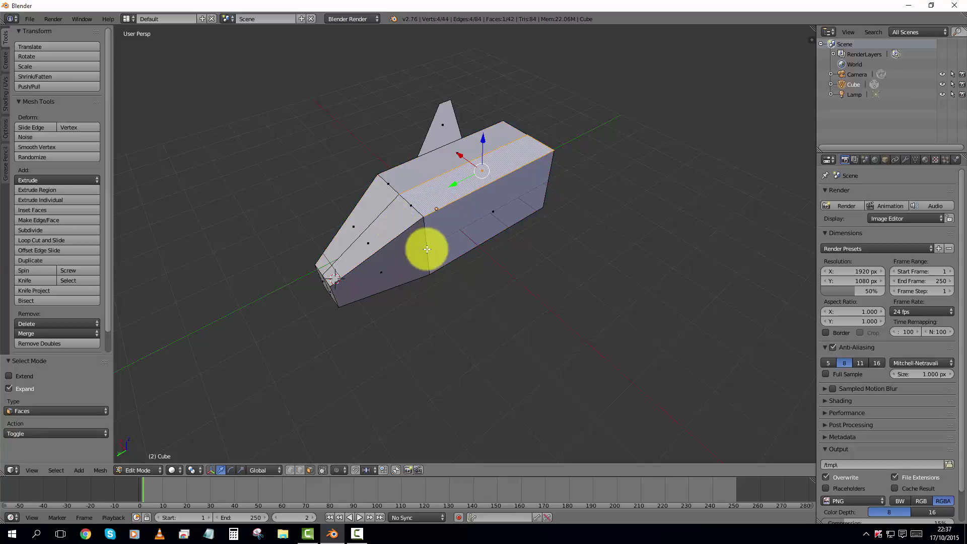
{"action": "middle_click_drag", "start_coordinate": [424, 268], "coordinate": [447, 253]}
{"action": "scroll", "coordinate": [452, 247], "scroll_direction": "up", "scroll_amount": 2}
{"action": "scroll", "coordinate": [447, 254], "scroll_direction": "down", "scroll_amount": 1}
{"action": "middle_click_drag", "start_coordinate": [450, 268], "coordinate": [477, 241]}
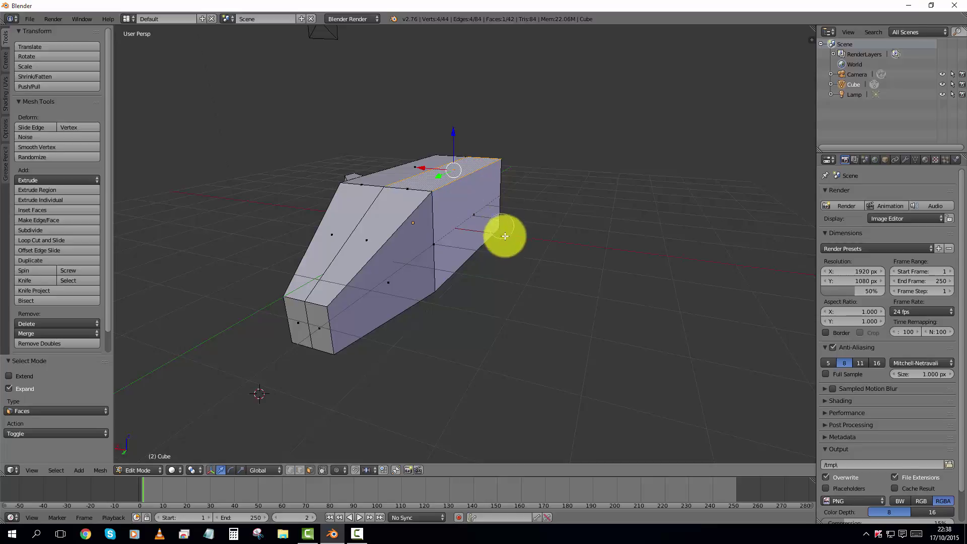
{"action": "scroll", "coordinate": [520, 246], "scroll_direction": "down", "scroll_amount": 11}
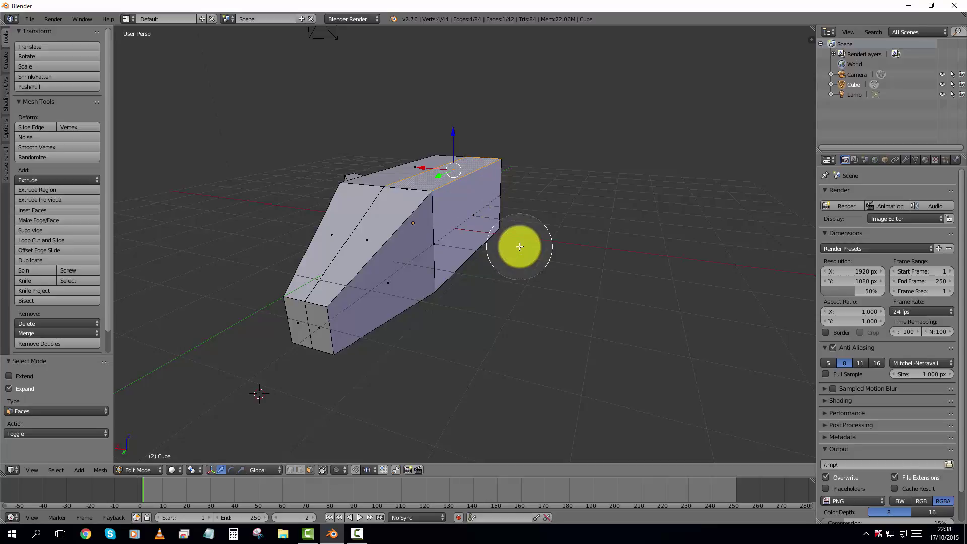
{"action": "scroll", "coordinate": [520, 247], "scroll_direction": "up", "scroll_amount": 8}
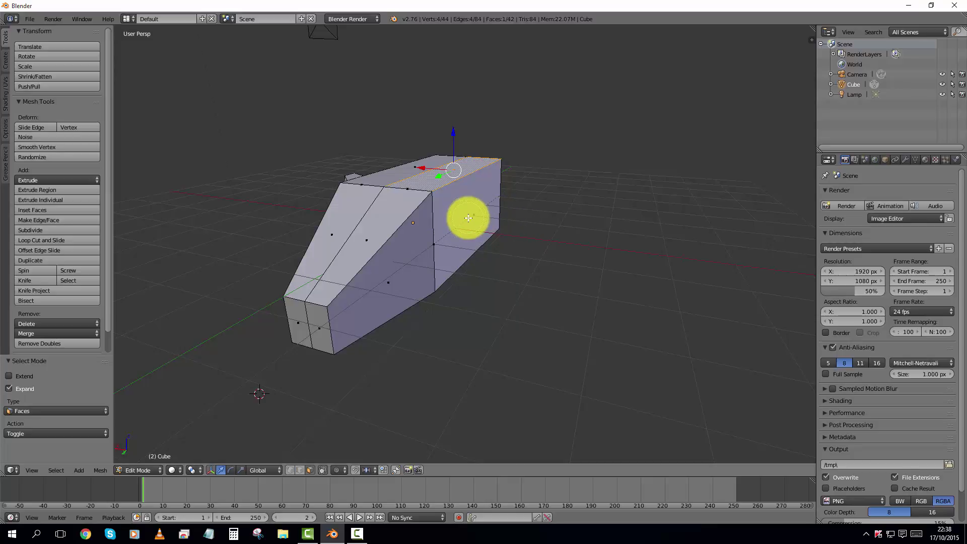
Step: Extend the selection to the wingless half's two side faces, sloping top face and nose face
{"action": "right_click", "coordinate": [468, 196], "text": "shift"}
{"action": "right_click", "coordinate": [417, 237], "text": "shift"}
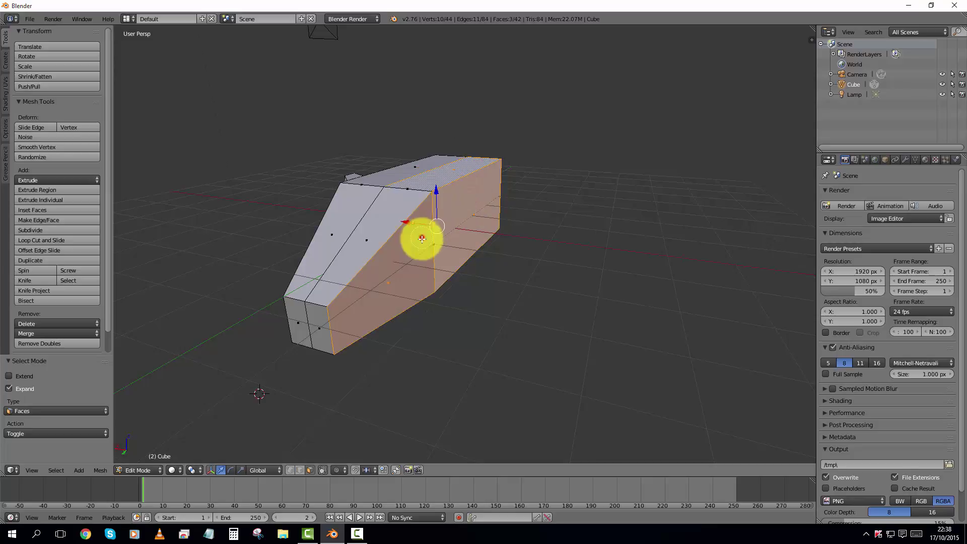
{"action": "right_click", "coordinate": [391, 209], "text": "shift"}
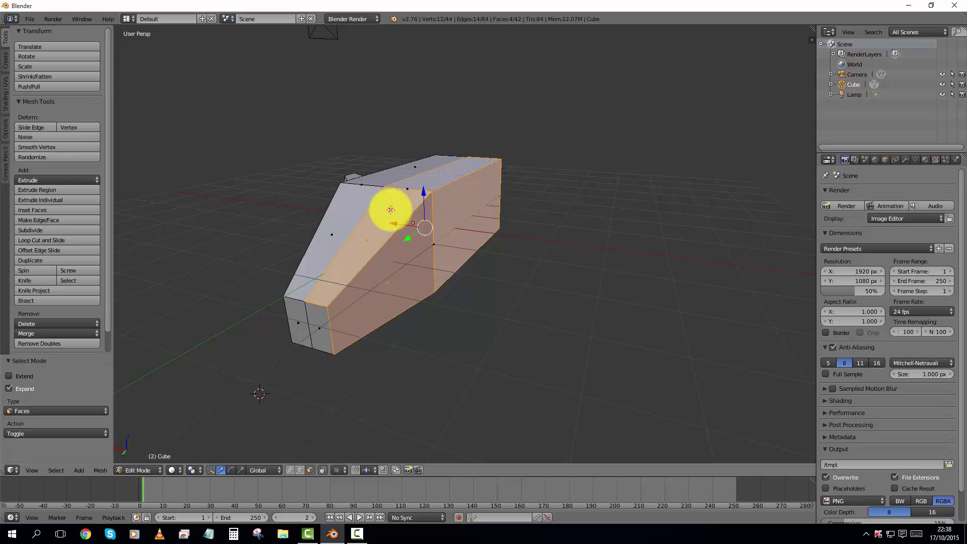
{"action": "right_click", "coordinate": [323, 330], "text": "shift"}
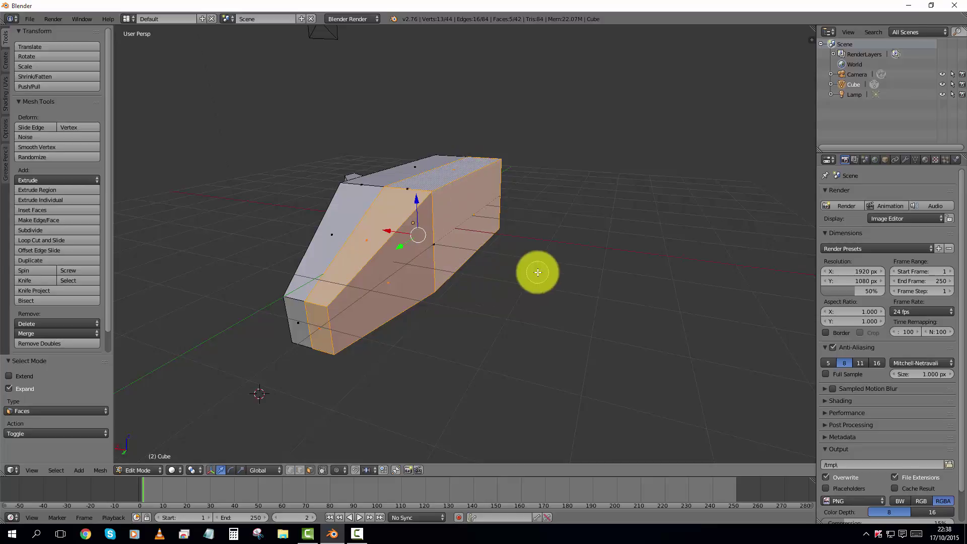
Step: Add the wingless half's two underside faces and its rear face to the selection and delete the selected faces
{"action": "middle_click_drag", "start_coordinate": [538, 272], "coordinate": [520, 200]}
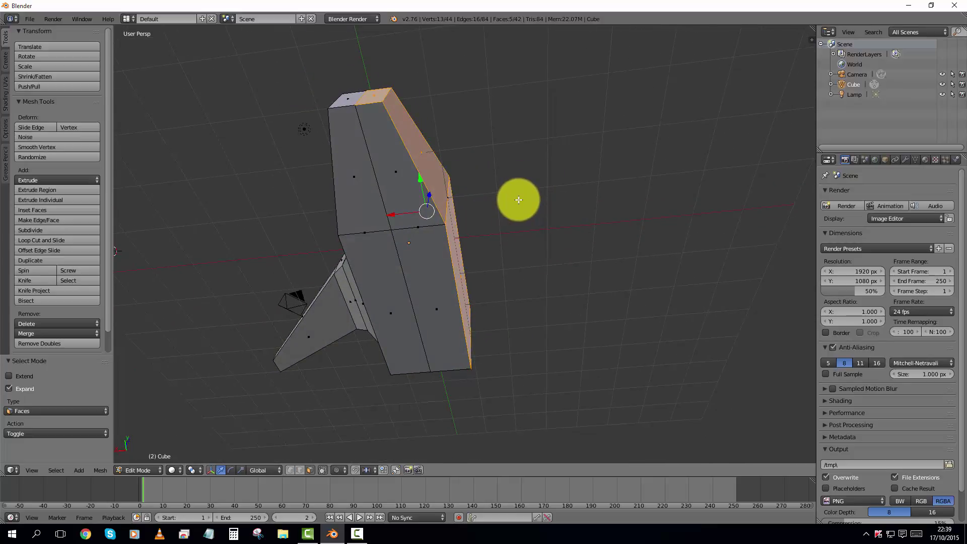
{"action": "right_click", "coordinate": [407, 184], "text": "shift"}
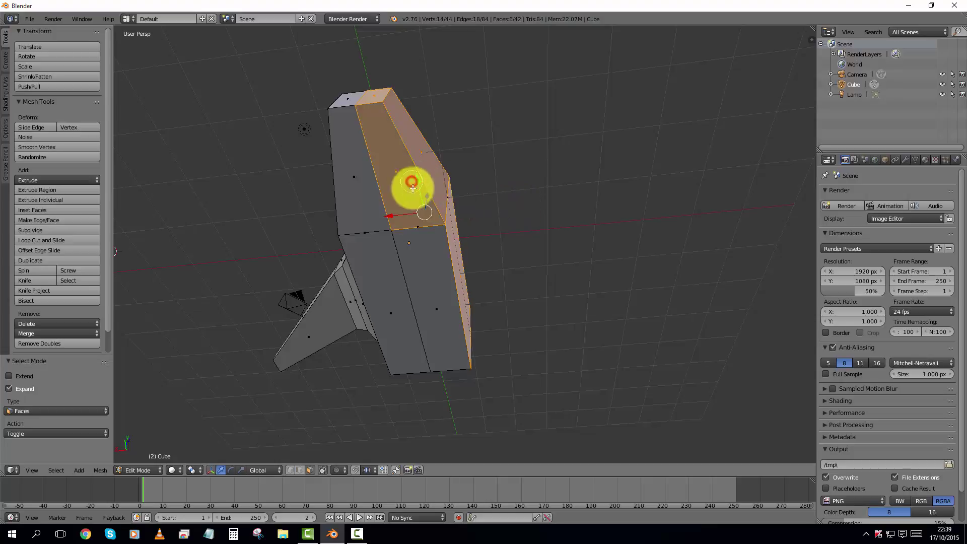
{"action": "right_click", "coordinate": [438, 253], "text": "shift"}
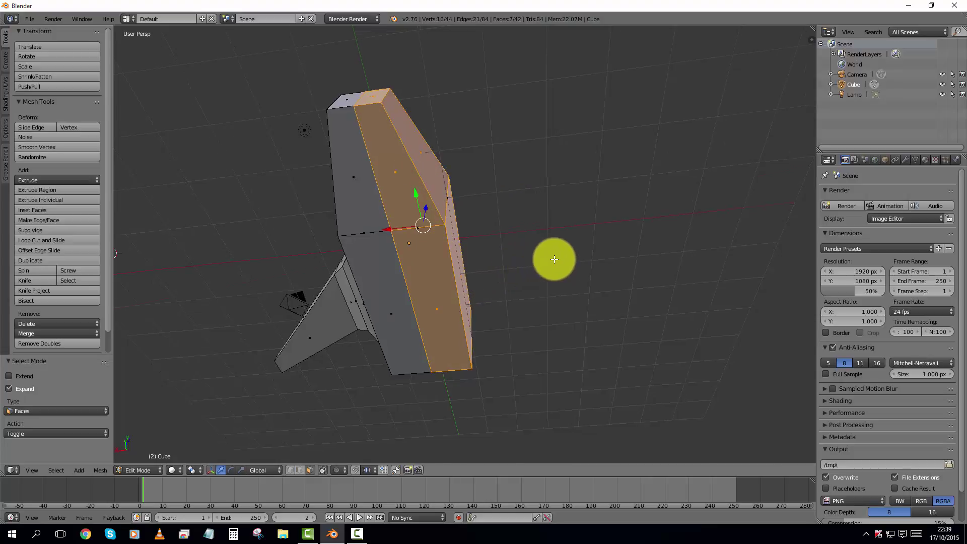
{"action": "middle_click_drag", "start_coordinate": [554, 259], "coordinate": [479, 254]}
{"action": "middle_click_drag", "start_coordinate": [627, 252], "coordinate": [432, 350]}
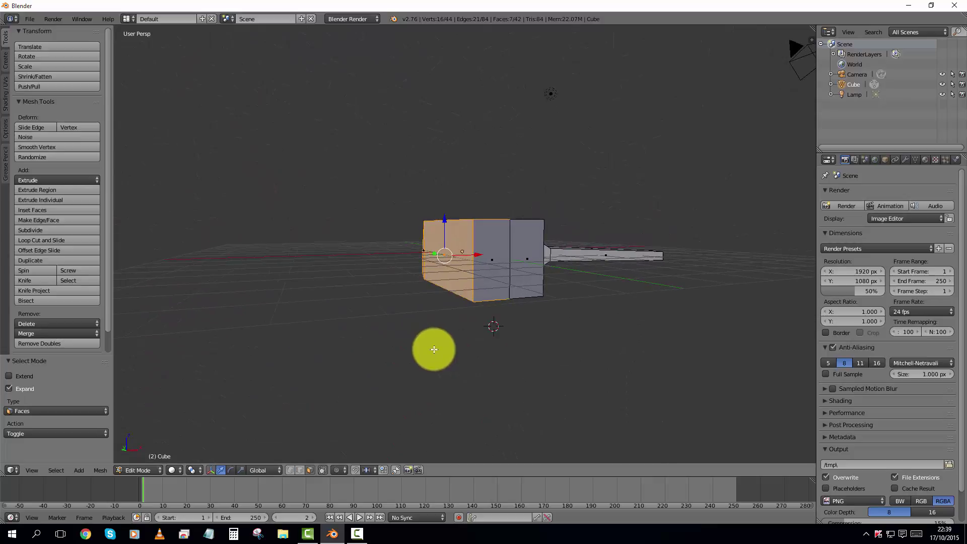
{"action": "right_click", "coordinate": [492, 253], "text": "shift"}
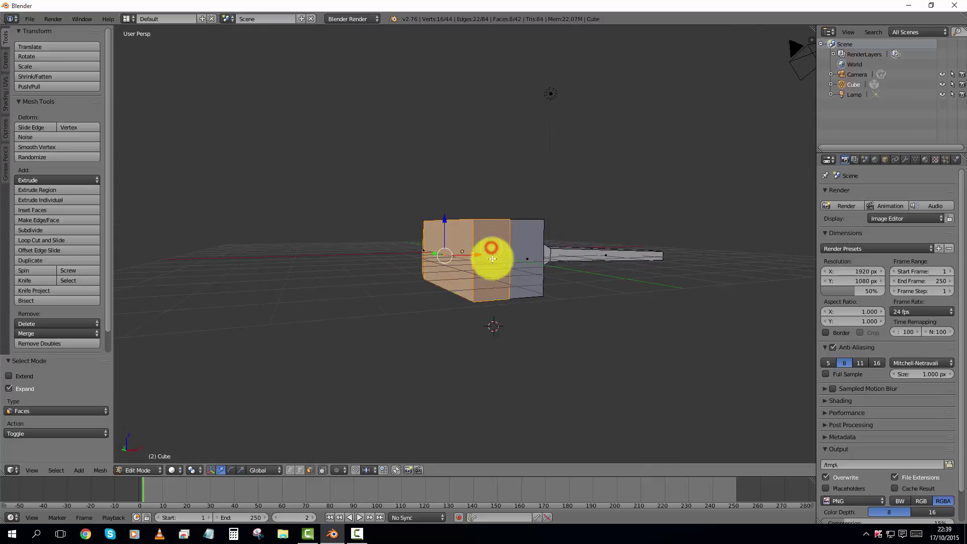
{"action": "middle_click_drag", "start_coordinate": [529, 317], "coordinate": [579, 281]}
{"action": "middle_click_drag", "start_coordinate": [512, 276], "coordinate": [420, 372]}
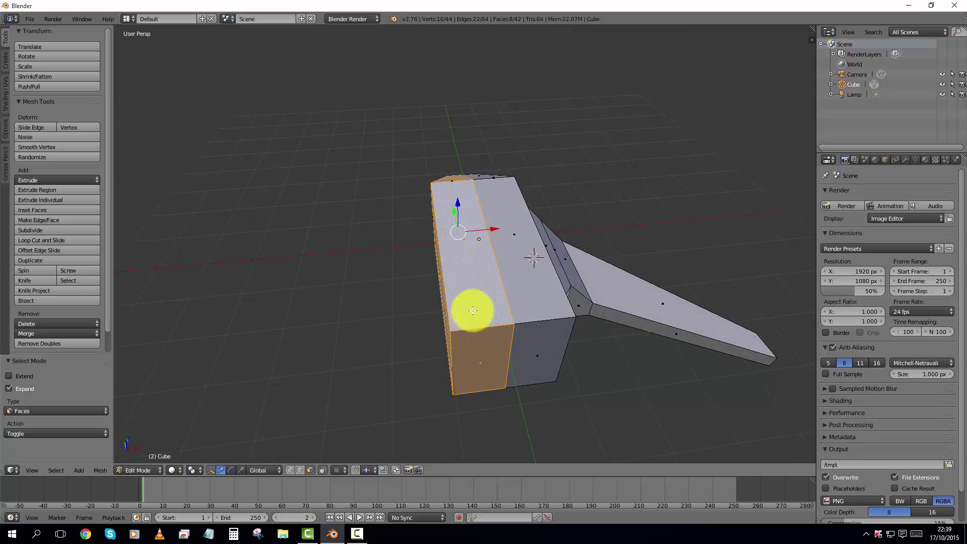
{"action": "key", "text": "x"}
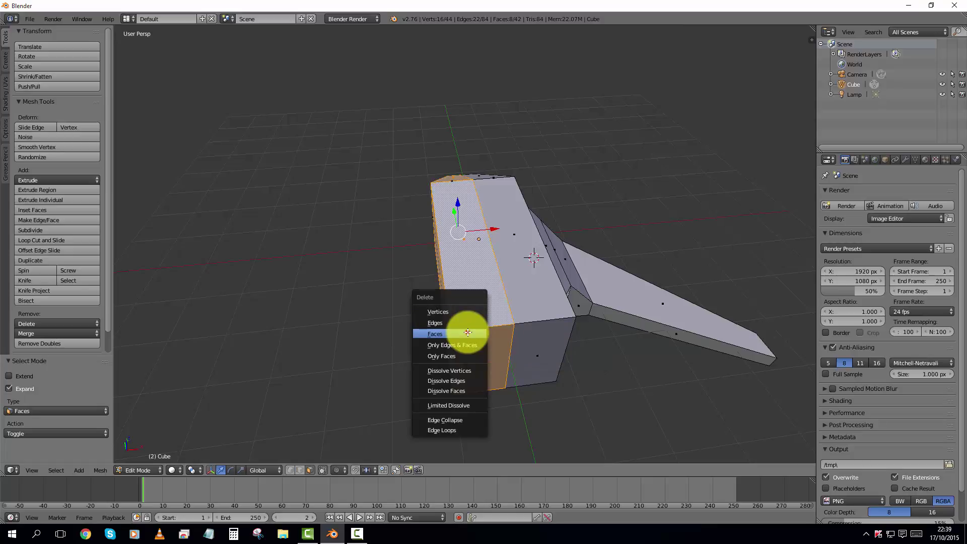
{"action": "left_click", "coordinate": [468, 333]}
Step: Switch to edge select mode and delete two leftover edges beside the open side of the body
{"action": "middle_click_drag", "start_coordinate": [469, 343], "coordinate": [661, 309]}
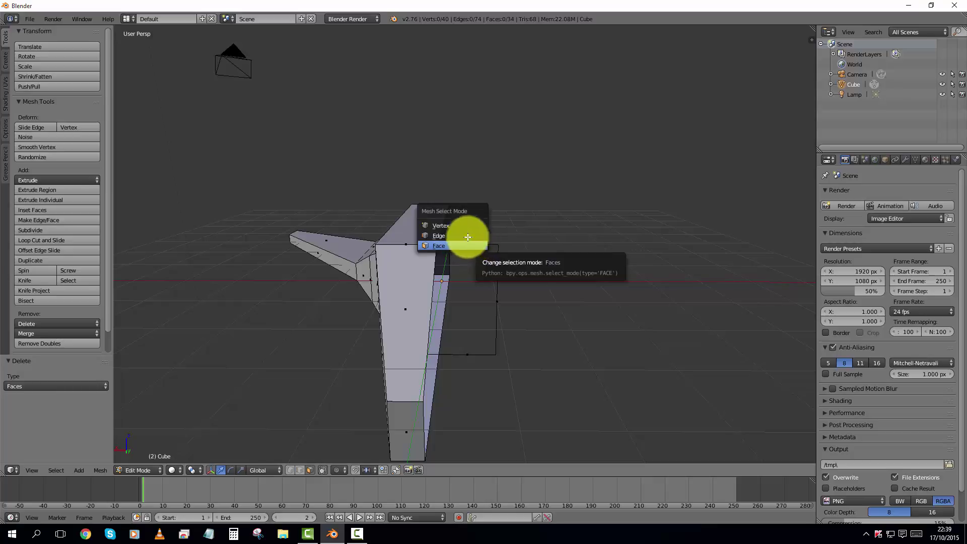
{"action": "left_click", "coordinate": [465, 236]}
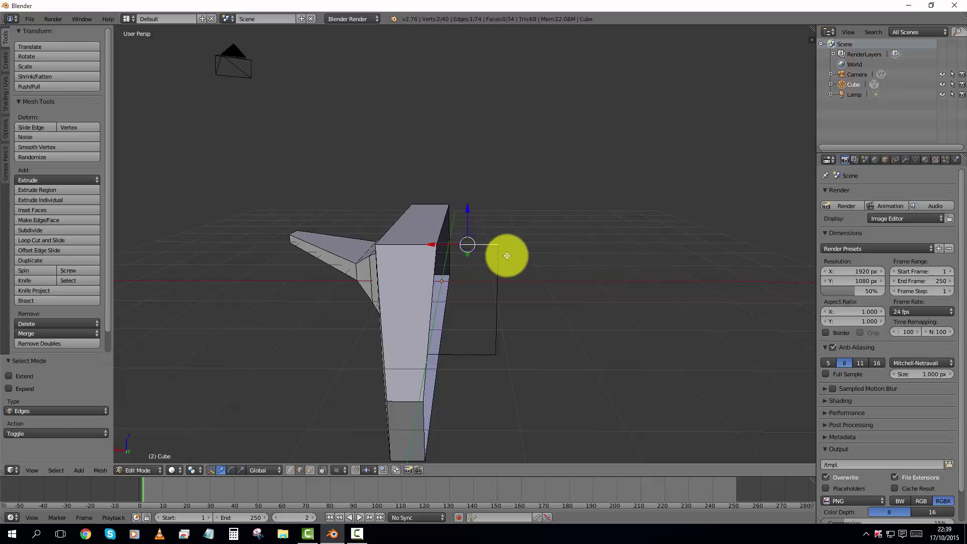
{"action": "key", "text": "x"}
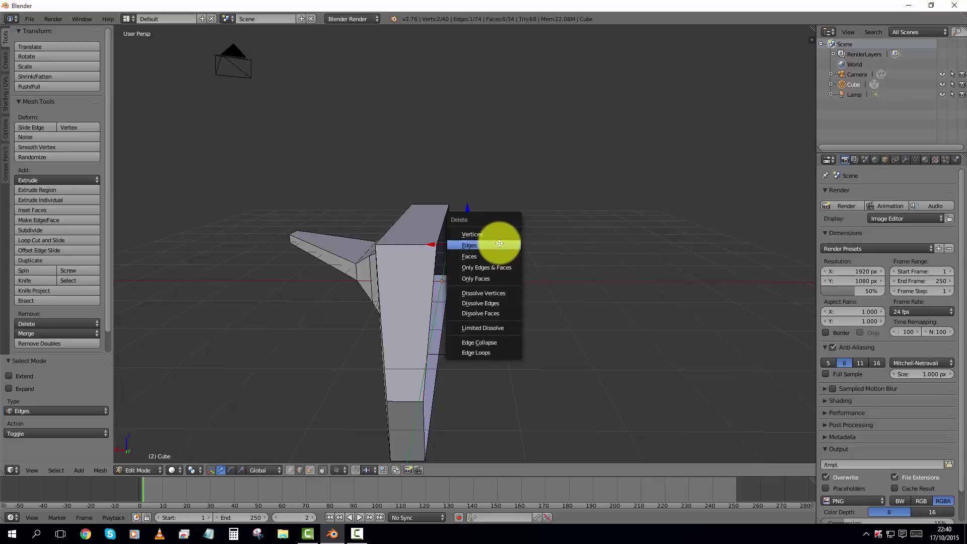
{"action": "left_click", "coordinate": [500, 244]}
{"action": "key", "text": "x"}
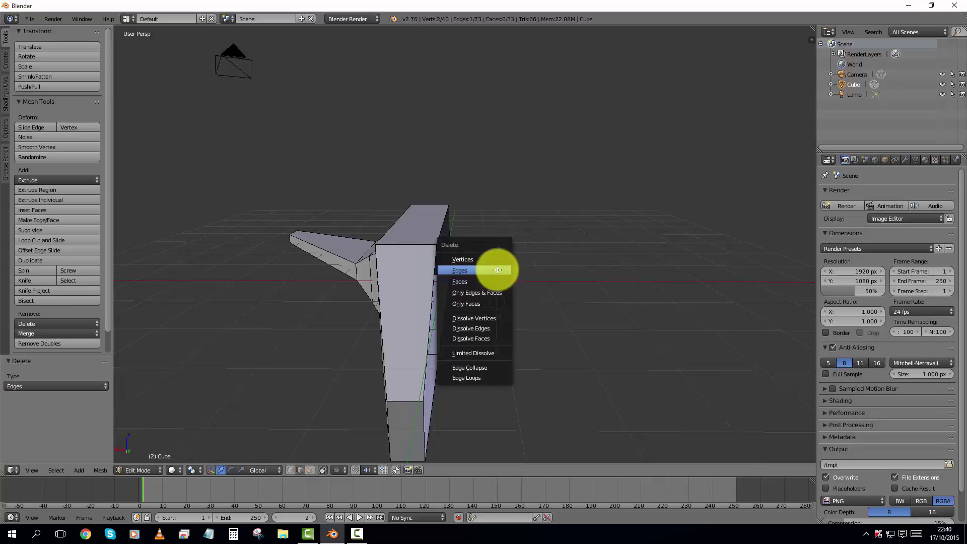
{"action": "left_click", "coordinate": [492, 266]}
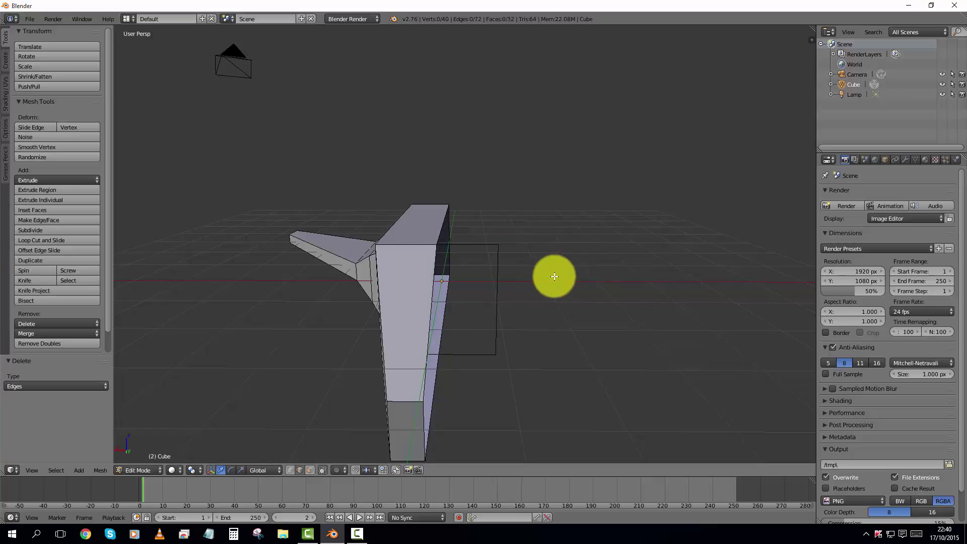
Step: Switch to Object Mode and examine the hollow half-body and its wing from the open side and from behind
{"action": "middle_click_drag", "start_coordinate": [553, 277], "coordinate": [611, 260]}
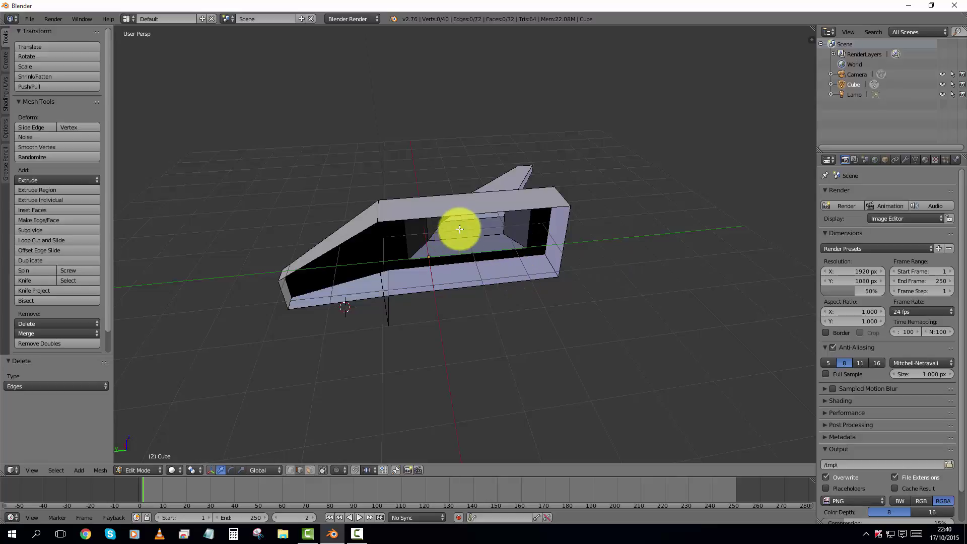
{"action": "left_click", "coordinate": [141, 471]}
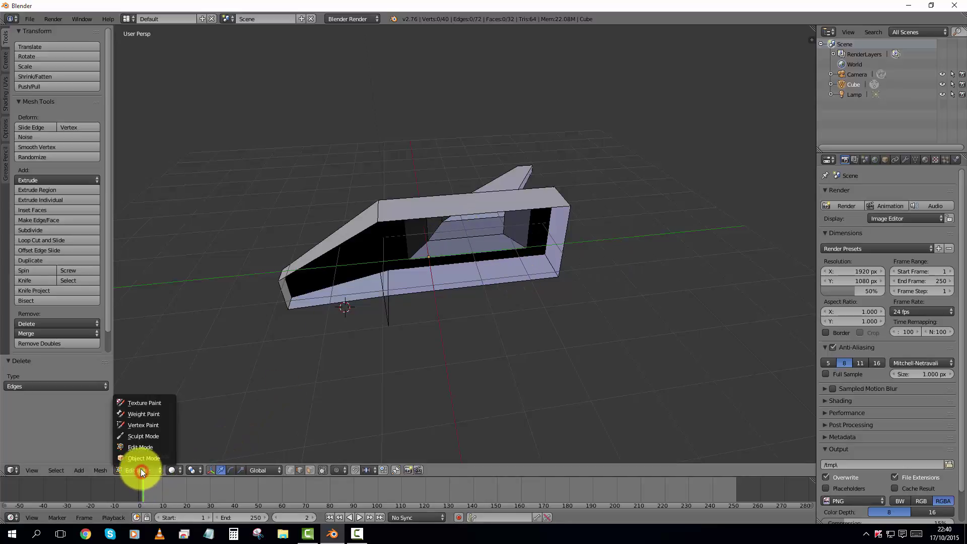
{"action": "left_click", "coordinate": [141, 458]}
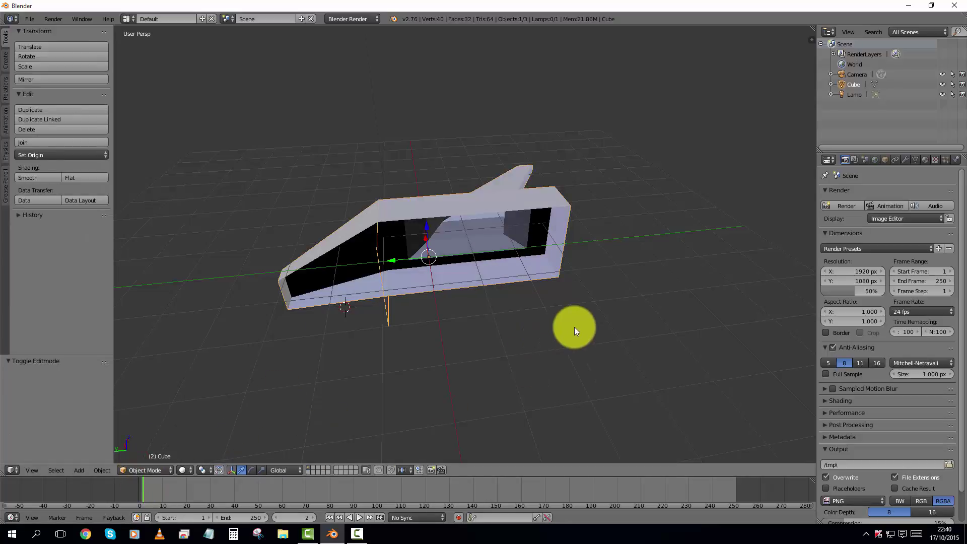
{"action": "key", "text": "Tab"}
{"action": "key", "text": "Tab"}
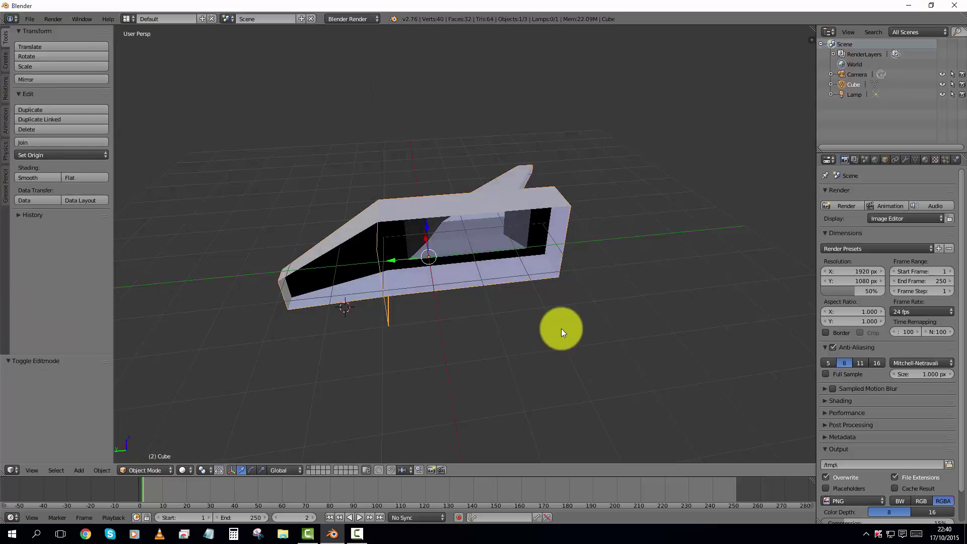
{"action": "middle_click_drag", "start_coordinate": [611, 324], "coordinate": [618, 266]}
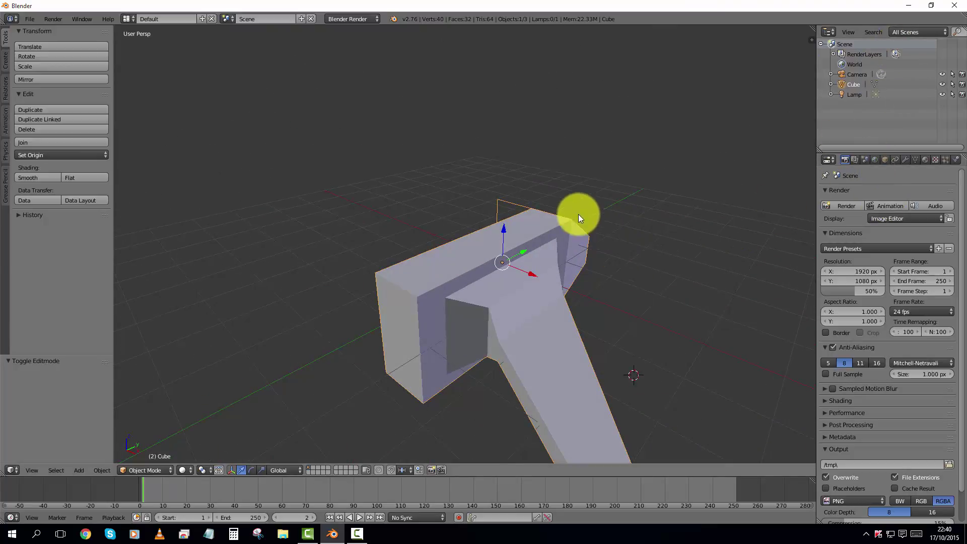
{"action": "mouse_move", "coordinate": [667, 271]}
{"action": "middle_mouse_down"}
{"action": "mouse_move", "coordinate": [716, 288]}
{"action": "mouse_move", "coordinate": [672, 279]}
{"action": "middle_mouse_up"}
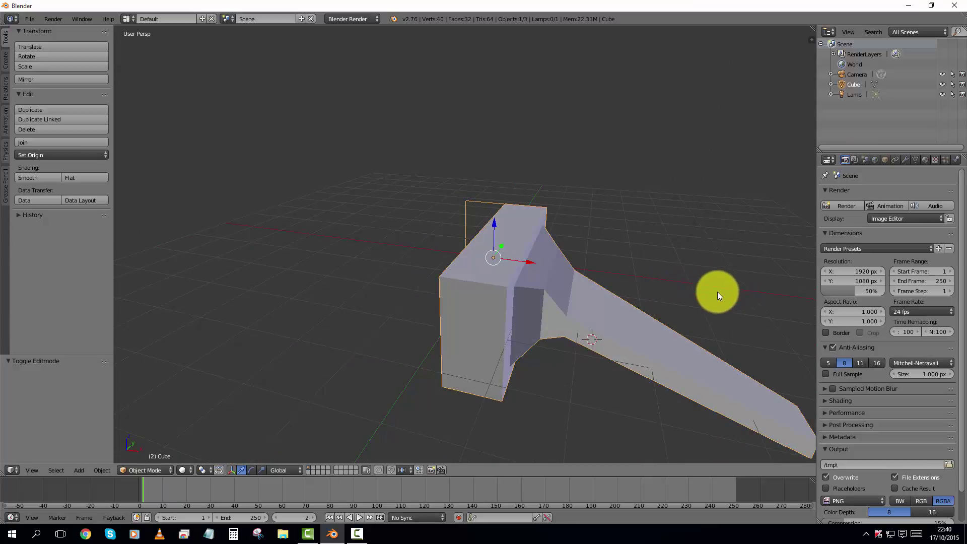
{"action": "mouse_move", "coordinate": [670, 277]}
{"action": "middle_mouse_down"}
{"action": "mouse_move", "coordinate": [651, 263]}
{"action": "mouse_move", "coordinate": [672, 285]}
{"action": "mouse_move", "coordinate": [661, 263]}
{"action": "mouse_move", "coordinate": [683, 273]}
{"action": "middle_mouse_up"}
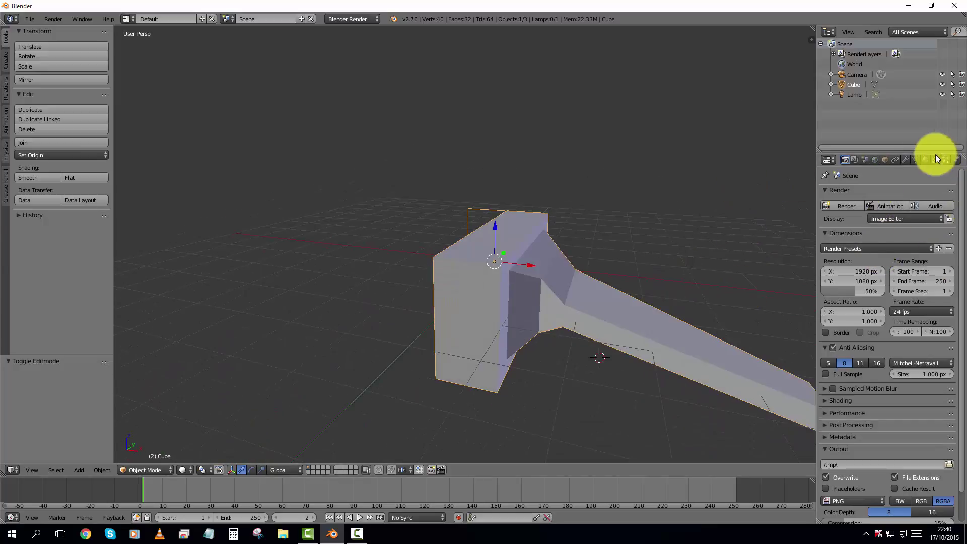
Step: Add a Mirror modifier to the half-body and inspect the mirrored shape from the front
{"action": "left_click", "coordinate": [909, 159]}
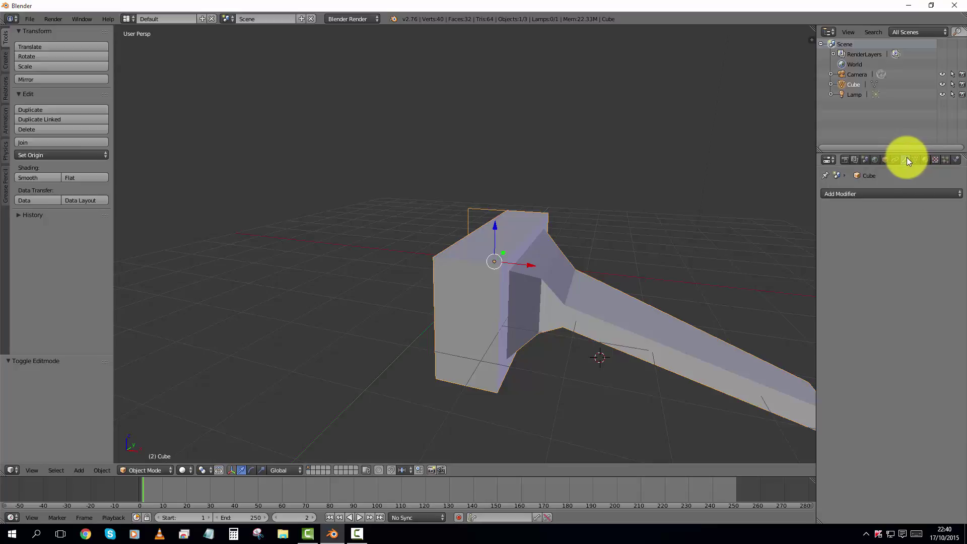
{"action": "left_click", "coordinate": [876, 195]}
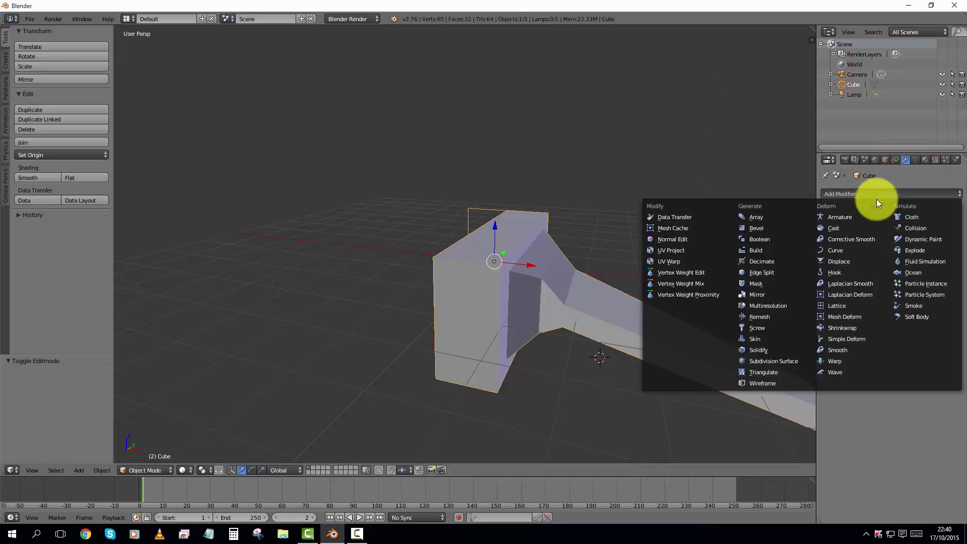
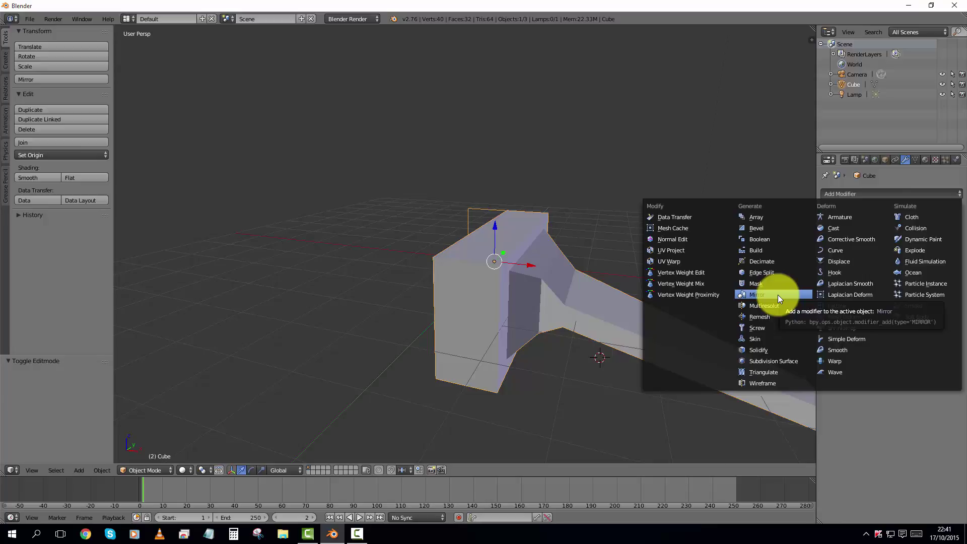
{"action": "left_click", "coordinate": [778, 294]}
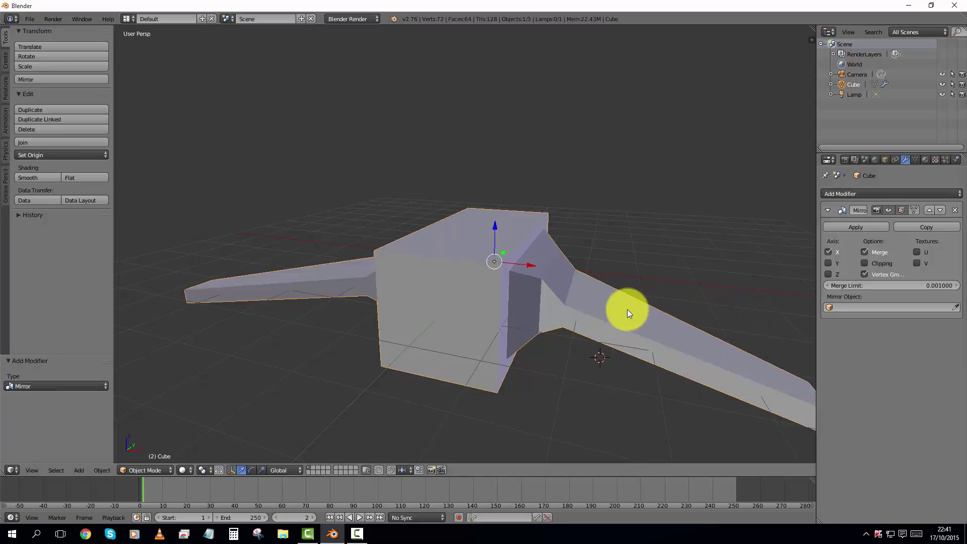
{"action": "middle_click_drag", "start_coordinate": [627, 310], "coordinate": [219, 318]}
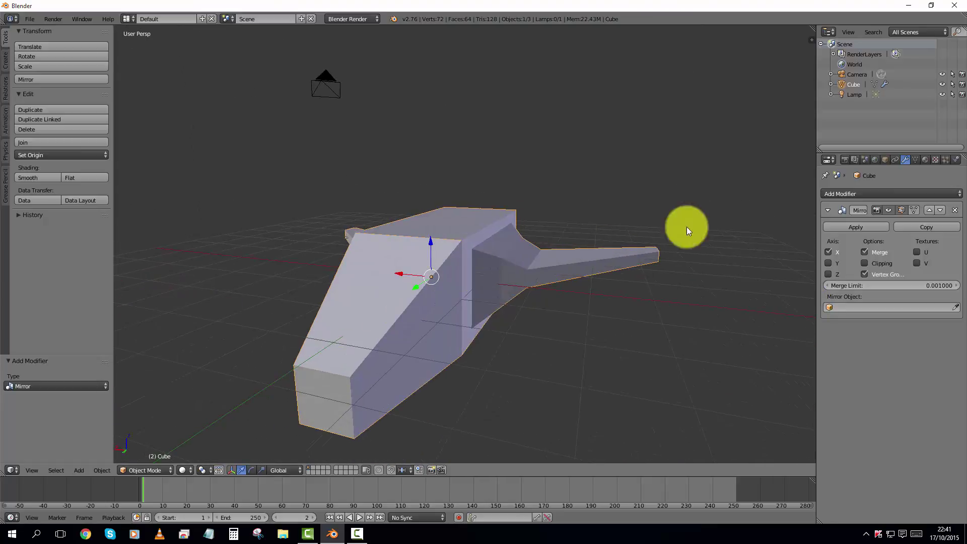
Step: Try mirroring the body across the Y axis as well, and switch that axis back off
{"action": "left_click", "coordinate": [830, 263]}
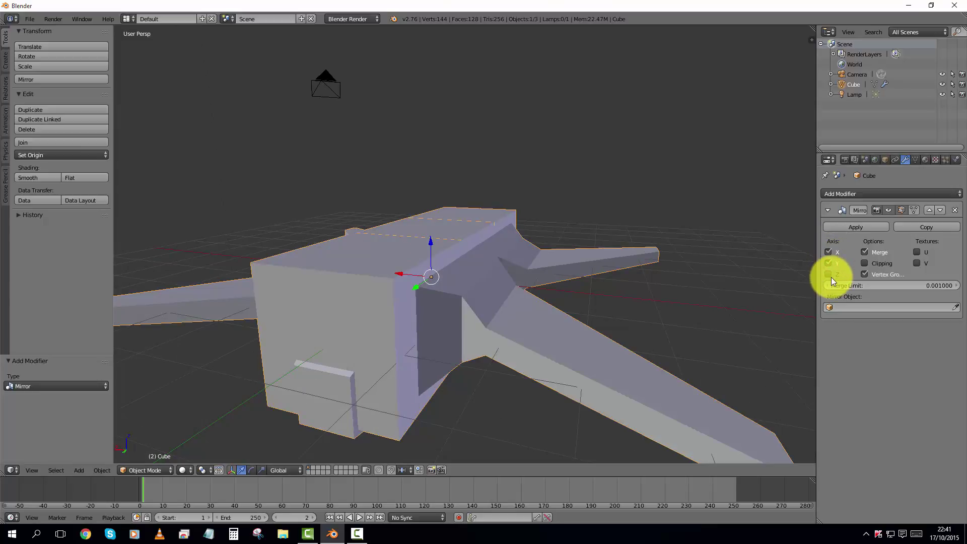
{"action": "left_click", "coordinate": [830, 277]}
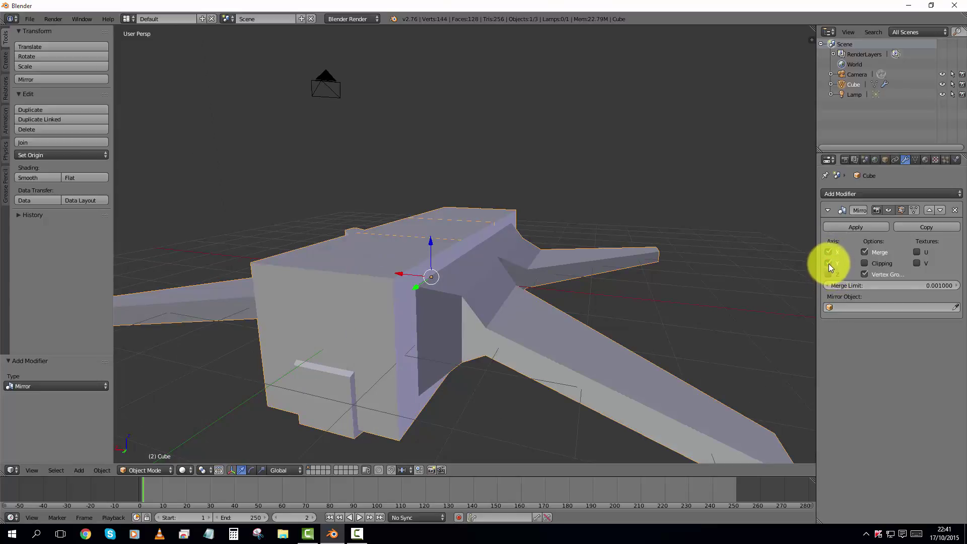
{"action": "left_click", "coordinate": [828, 262]}
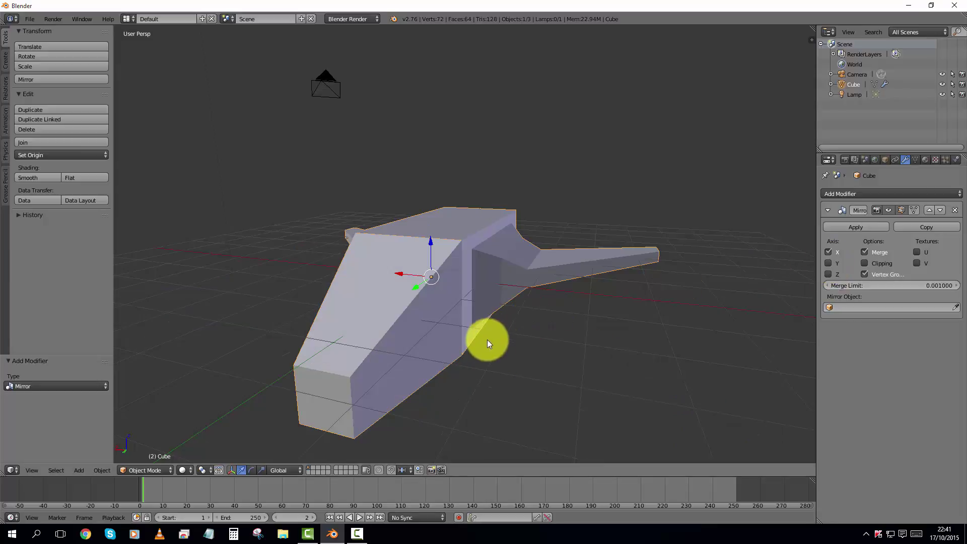
Step: Inspect the mirrored body from the side and apply the Mirror modifier
{"action": "middle_click_drag", "start_coordinate": [488, 339], "coordinate": [751, 334]}
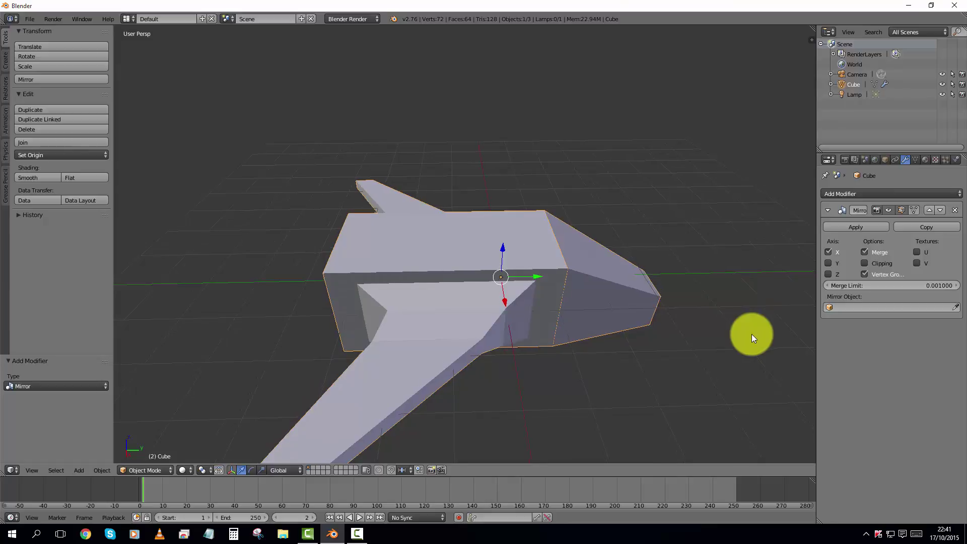
{"action": "middle_click_drag", "start_coordinate": [745, 333], "coordinate": [730, 322]}
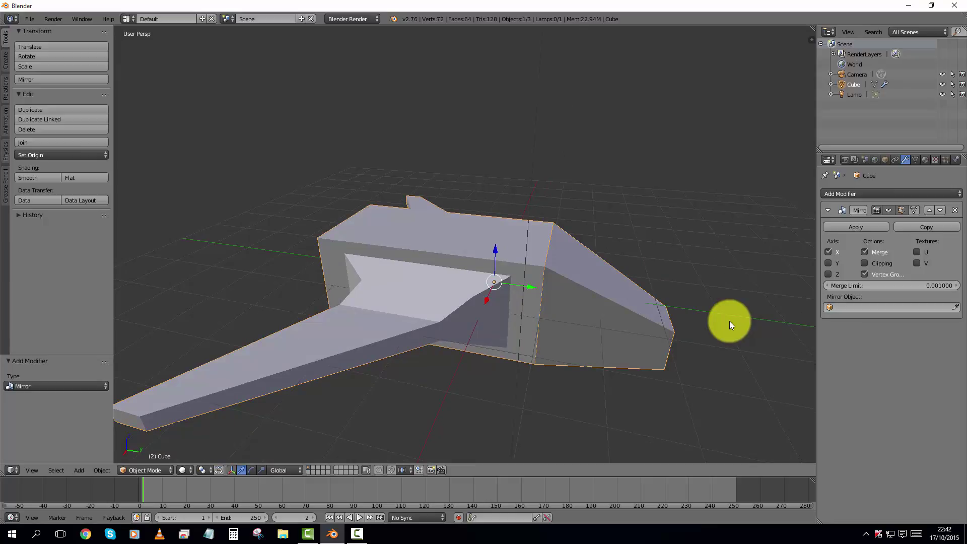
{"action": "middle_click_drag", "start_coordinate": [730, 321], "coordinate": [723, 318]}
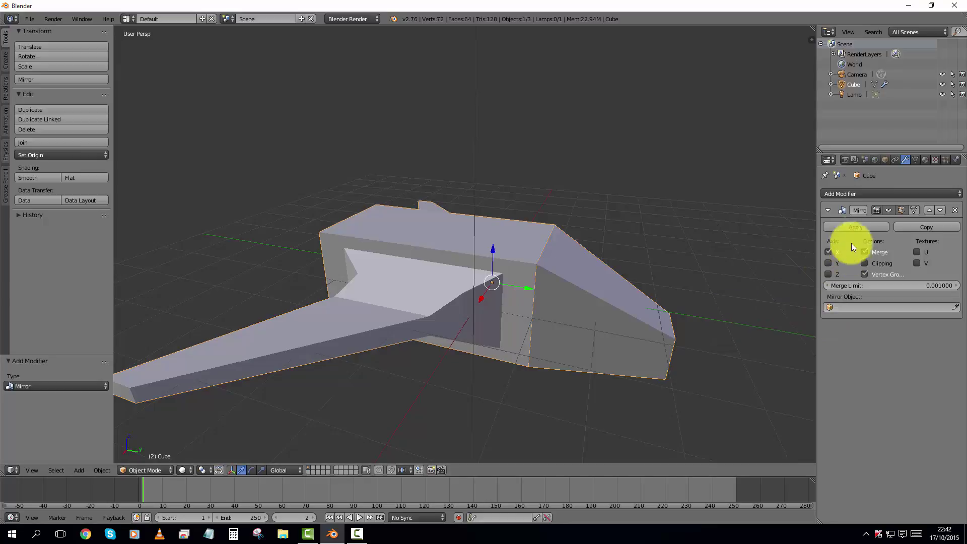
{"action": "left_click", "coordinate": [839, 226]}
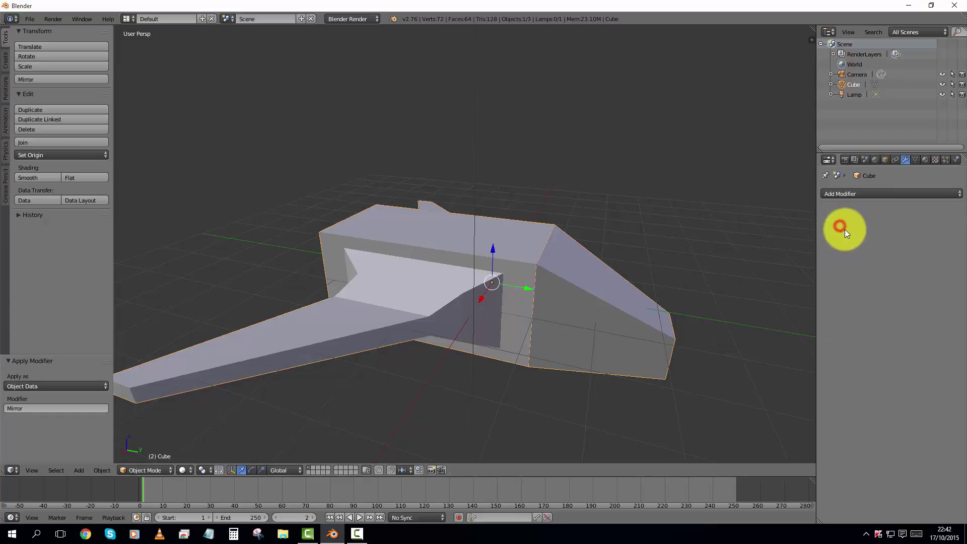
Step: Switch to Edit Mode and select single edges along the body's centre line and wing root to check the applied mesh
{"action": "mouse_move", "coordinate": [657, 343]}
{"action": "middle_mouse_down"}
{"action": "mouse_move", "coordinate": [679, 348]}
{"action": "mouse_move", "coordinate": [672, 337]}
{"action": "middle_mouse_up"}
{"action": "key", "text": "Tab"}
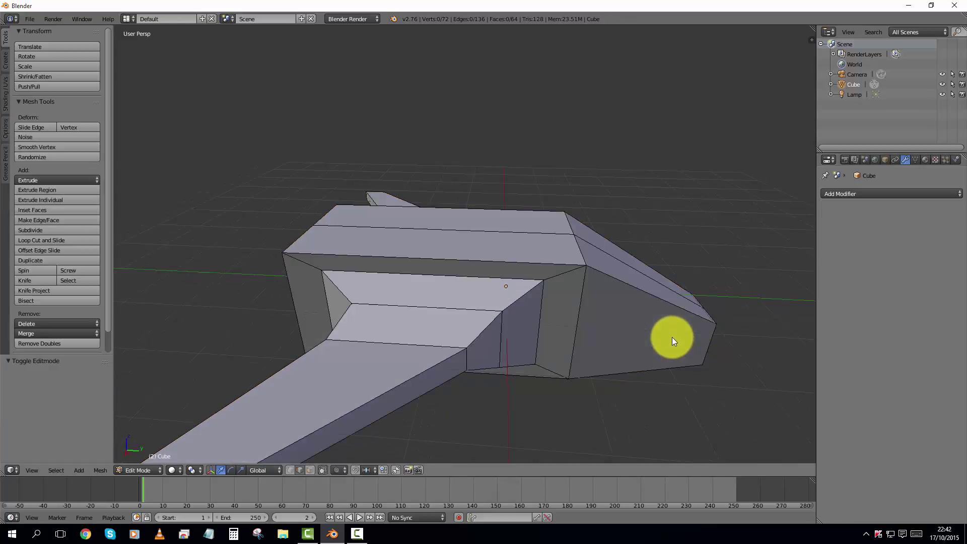
{"action": "left_click", "coordinate": [614, 330]}
{"action": "middle_click_drag", "start_coordinate": [614, 331], "coordinate": [529, 248]}
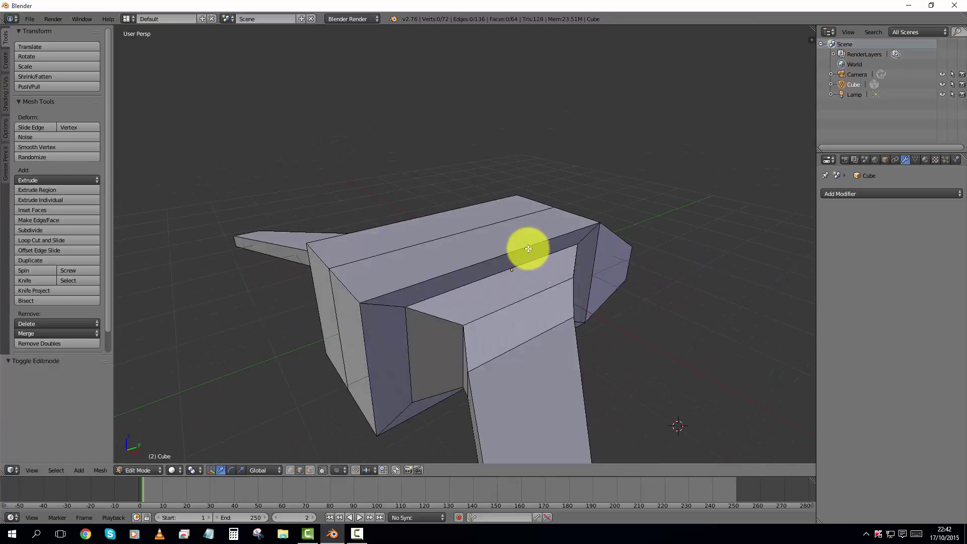
{"action": "right_click", "coordinate": [524, 248]}
{"action": "right_click", "coordinate": [450, 235]}
{"action": "middle_click_drag", "start_coordinate": [453, 238], "coordinate": [525, 270]}
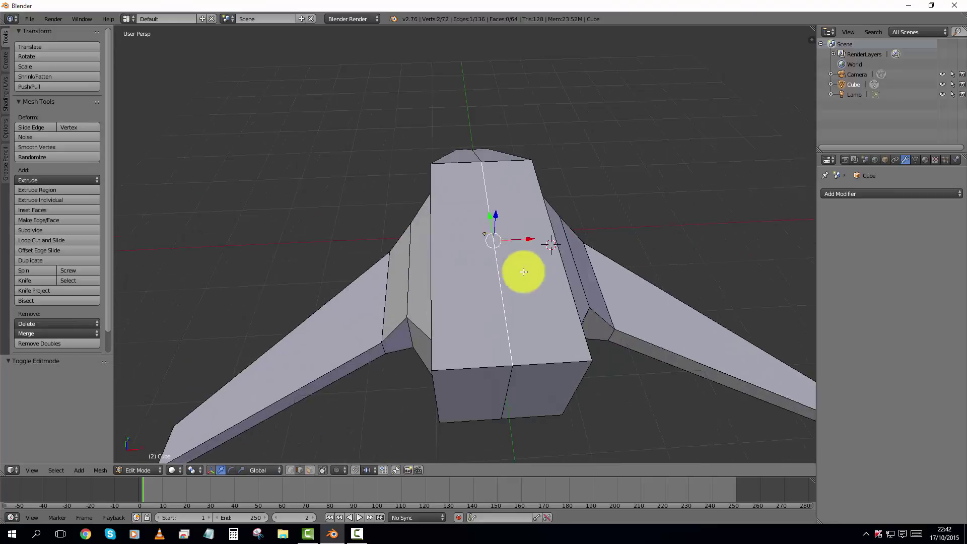
{"action": "right_click", "coordinate": [430, 248]}
{"action": "middle_click_drag", "start_coordinate": [460, 274], "coordinate": [561, 277]}
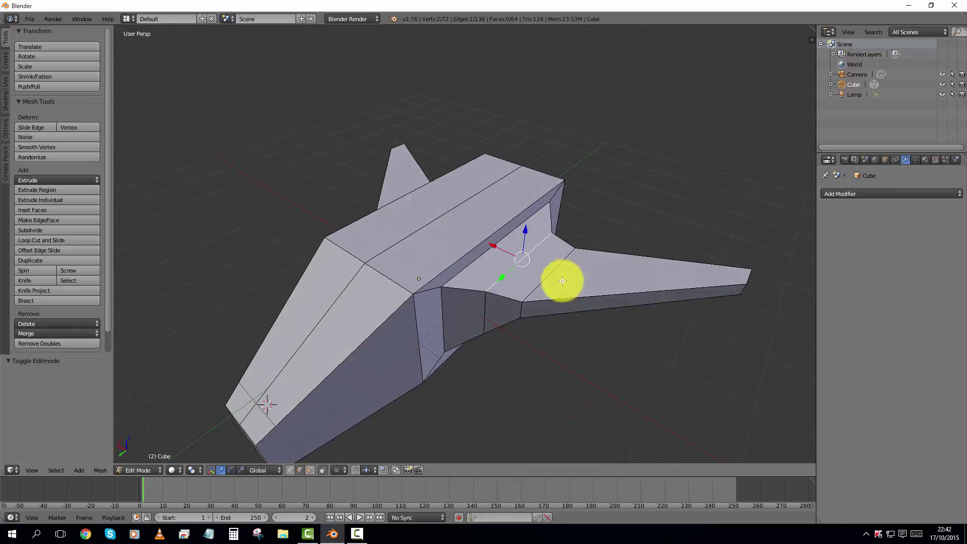
{"action": "right_click", "coordinate": [361, 338]}
{"action": "right_click", "coordinate": [339, 296]}
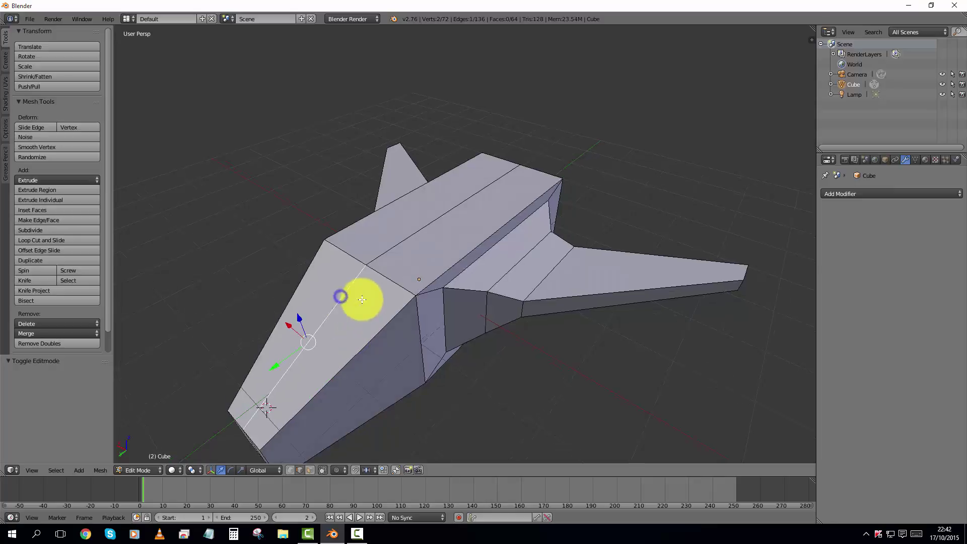
{"action": "middle_click_drag", "start_coordinate": [361, 302], "coordinate": [393, 297]}
Step: Switch to face select mode and select individual top and side faces on both halves of the body
{"action": "key", "text": "ctrl+Tab"}
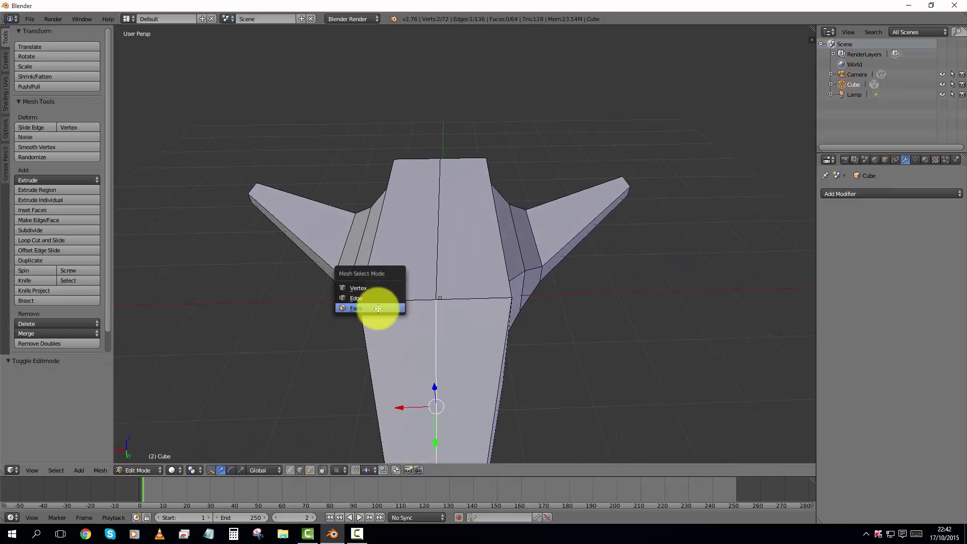
{"action": "left_click", "coordinate": [379, 306]}
{"action": "right_click", "coordinate": [464, 260]}
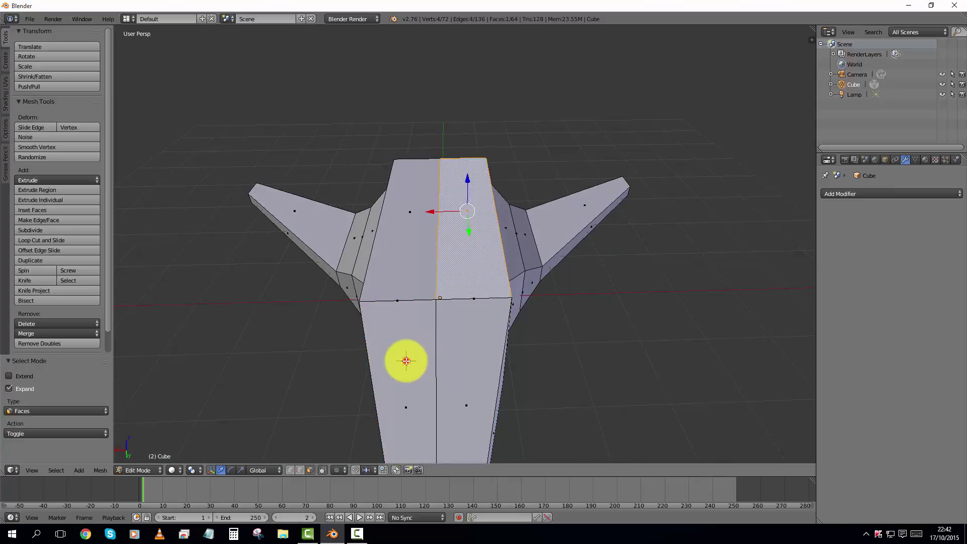
{"action": "left_click", "coordinate": [406, 360]}
{"action": "right_click", "coordinate": [405, 361]}
{"action": "right_click", "coordinate": [412, 259]}
{"action": "right_click", "coordinate": [477, 252]}
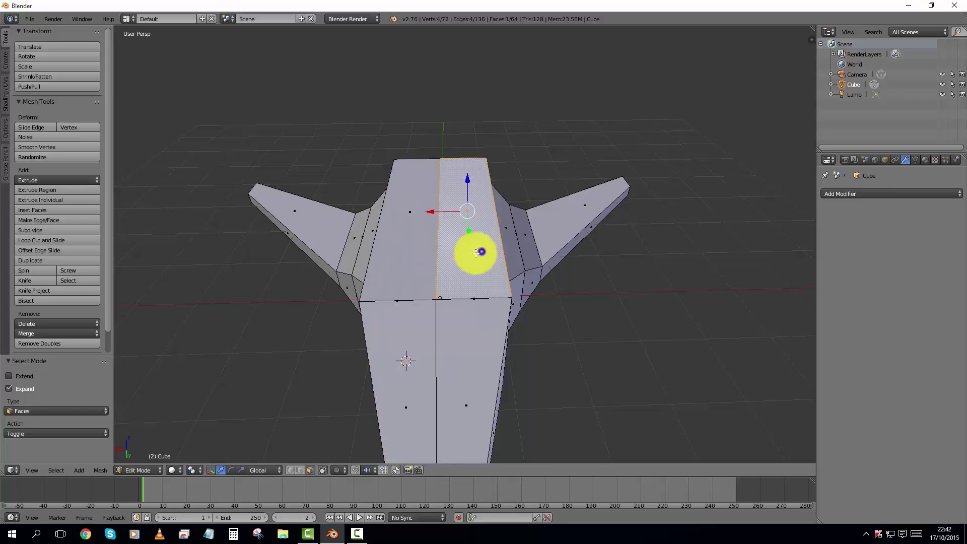
{"action": "right_click", "coordinate": [407, 252]}
{"action": "middle_click_drag", "start_coordinate": [407, 259], "coordinate": [544, 281]}
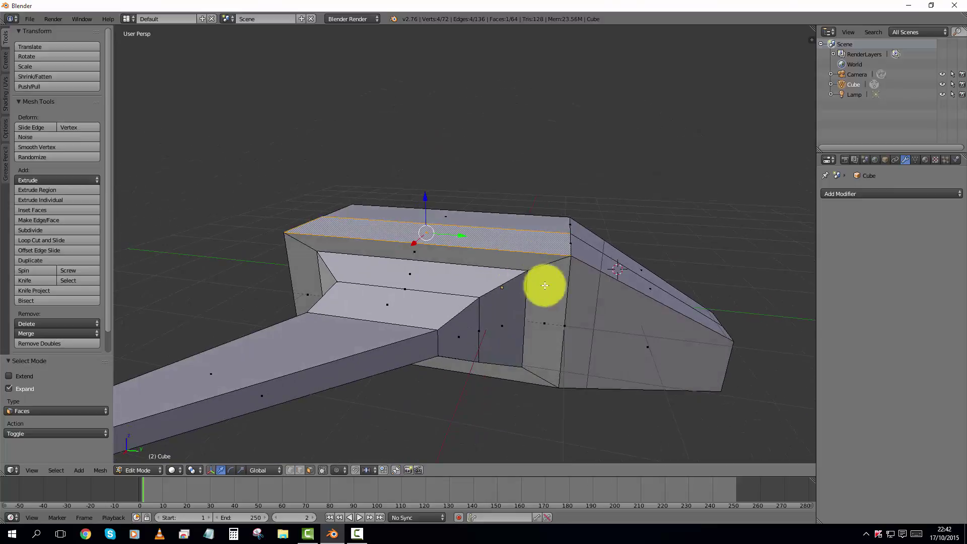
{"action": "right_click", "coordinate": [600, 295]}
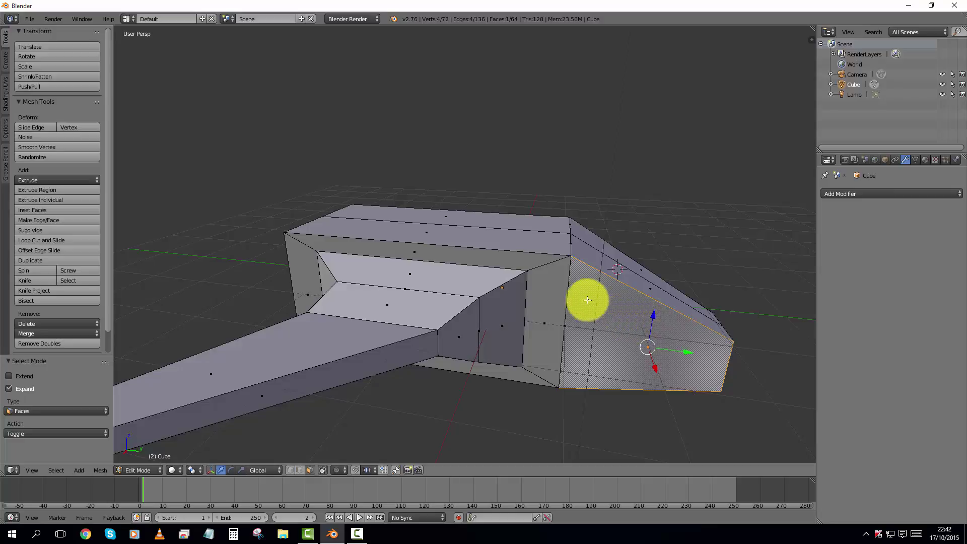
Step: Select the forward-facing face at the wing root and extrude it in place, scaled to about 0.806, as an inset
{"action": "middle_click_drag", "start_coordinate": [682, 262], "coordinate": [493, 274]}
{"action": "right_click", "coordinate": [493, 274]}
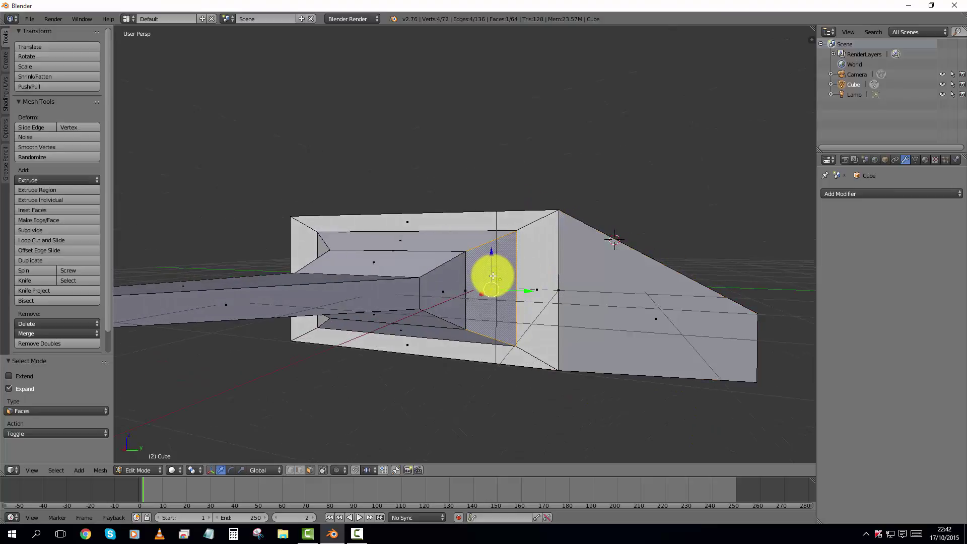
{"action": "middle_click_drag", "start_coordinate": [536, 280], "coordinate": [518, 281]}
{"action": "scroll", "coordinate": [519, 282], "scroll_direction": "up", "scroll_amount": 2}
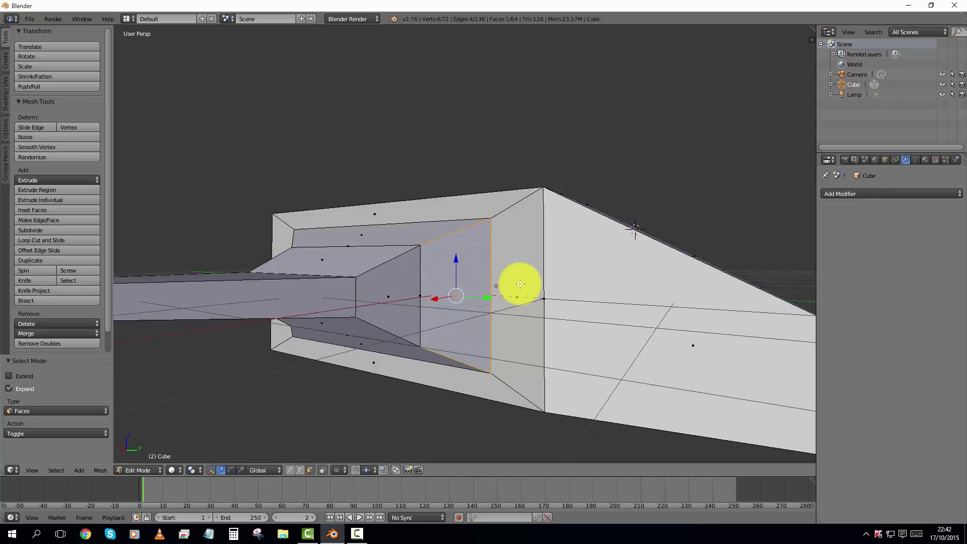
{"action": "key", "text": "e"}
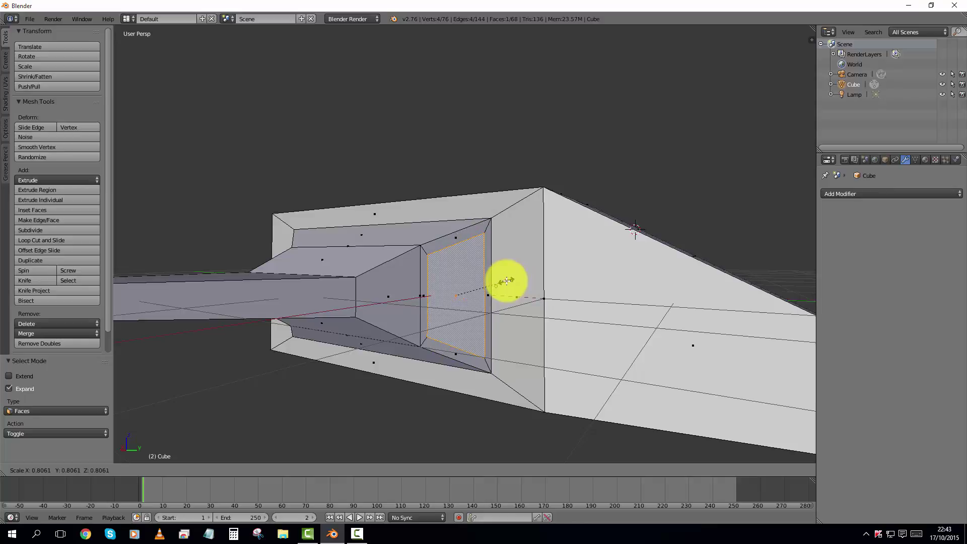
{"action": "left_click", "coordinate": [506, 281]}
Step: Extrude the inset wing-root face about -0.589 along the global Y axis to form a recess
{"action": "middle_click_drag", "start_coordinate": [533, 297], "coordinate": [530, 328]}
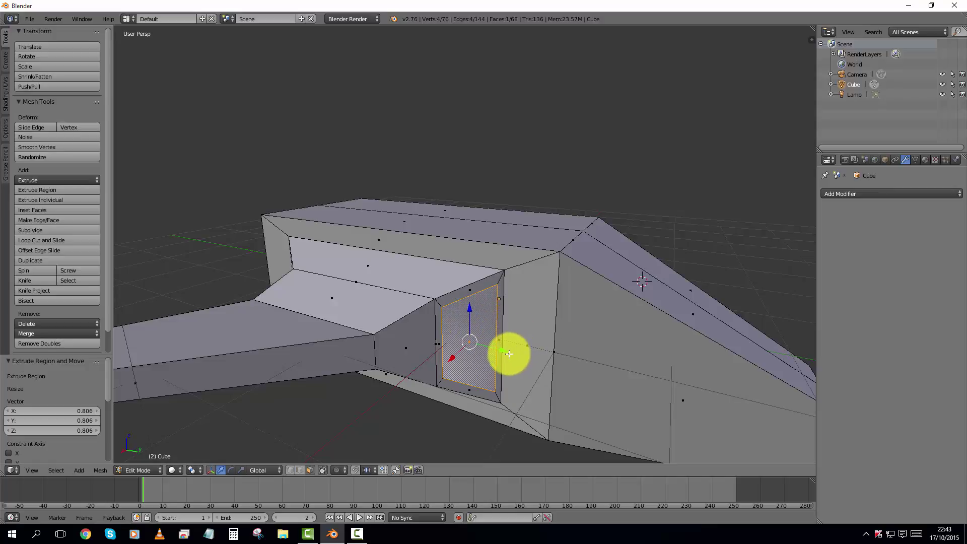
{"action": "middle_click_drag", "start_coordinate": [603, 345], "coordinate": [518, 349]}
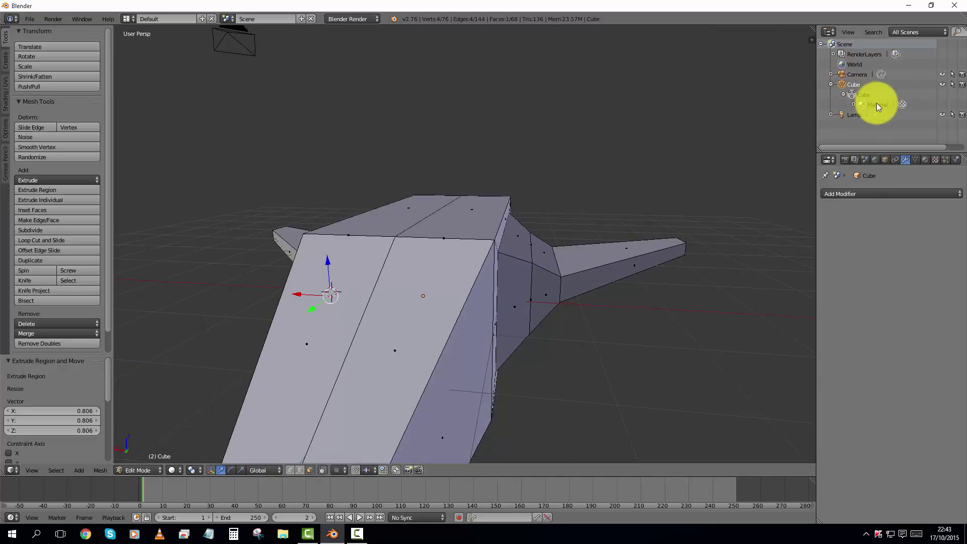
{"action": "middle_click_drag", "start_coordinate": [712, 231], "coordinate": [613, 328]}
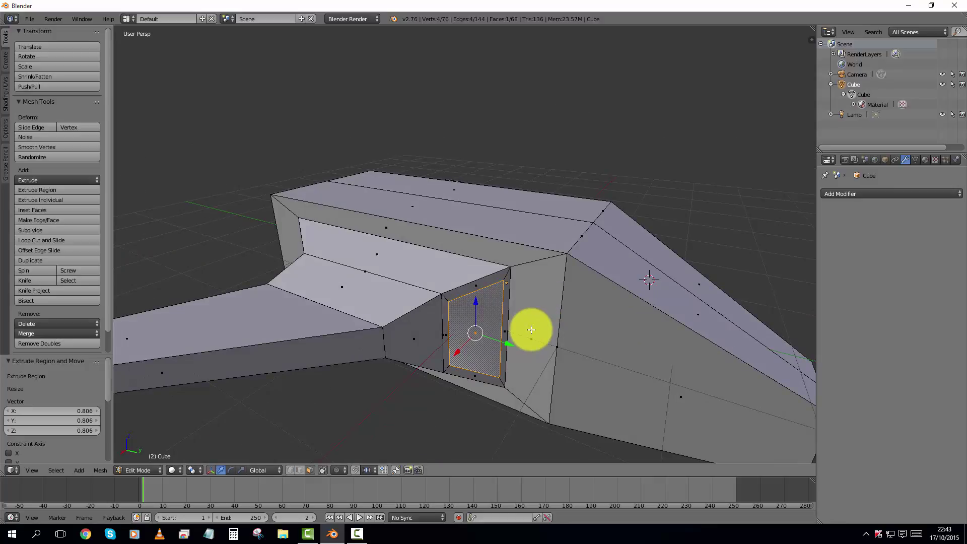
{"action": "key", "text": "e"}
{"action": "key", "text": "y"}
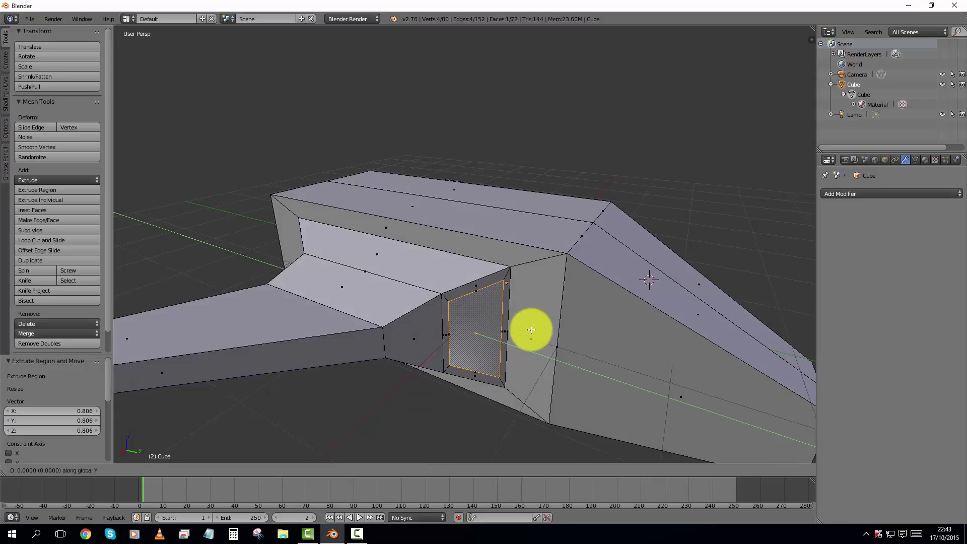
{"action": "left_click", "coordinate": [482, 322]}
Step: Examine the recess in the wing root from the front and the side, close up and from farther away
{"action": "middle_click_drag", "start_coordinate": [521, 325], "coordinate": [390, 318]}
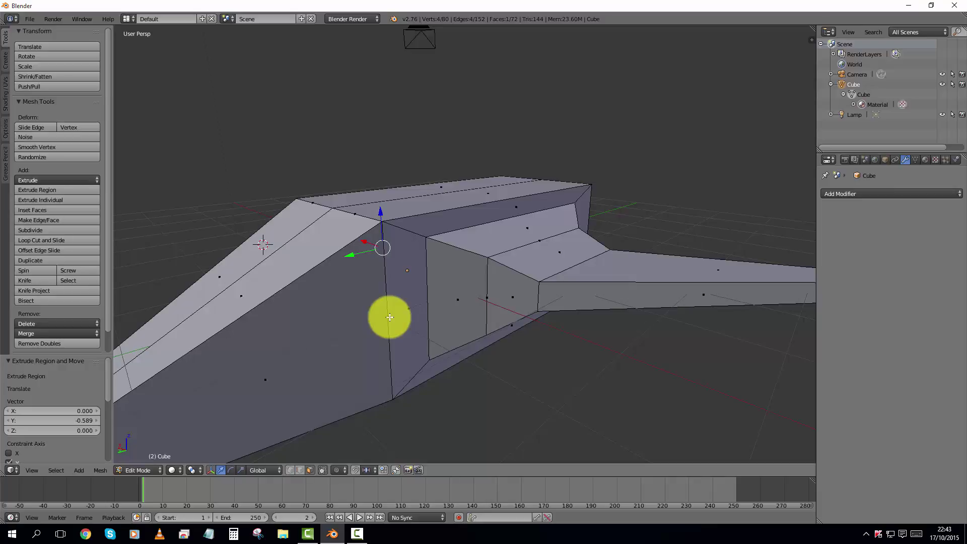
{"action": "middle_click_drag", "start_coordinate": [396, 320], "coordinate": [381, 291]}
{"action": "scroll", "coordinate": [388, 320], "scroll_direction": "up", "scroll_amount": 5}
{"action": "scroll", "coordinate": [381, 290], "scroll_direction": "down", "scroll_amount": 8}
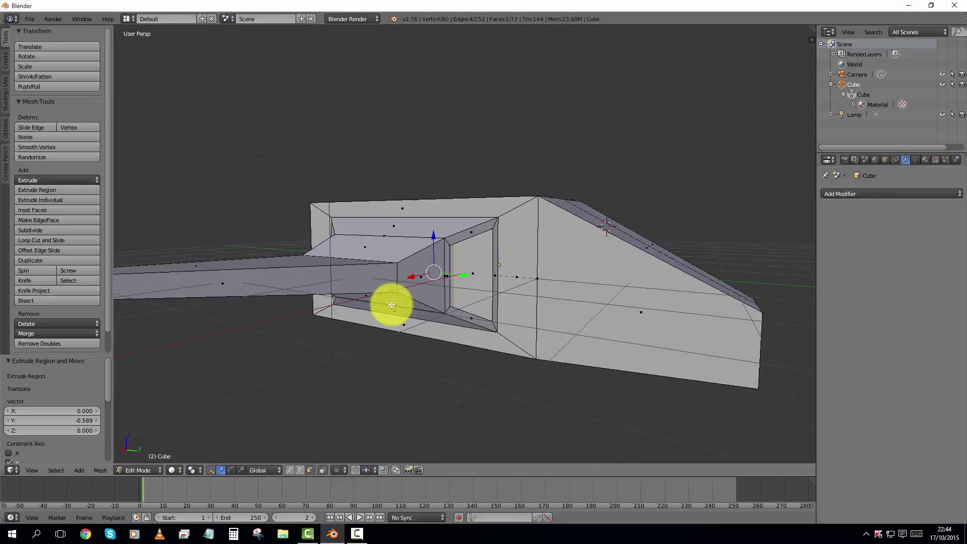
{"action": "mouse_move", "coordinate": [521, 345]}
{"action": "middle_mouse_down"}
{"action": "mouse_move", "coordinate": [458, 361]}
{"action": "mouse_move", "coordinate": [402, 335]}
{"action": "mouse_move", "coordinate": [531, 346]}
{"action": "mouse_move", "coordinate": [524, 328]}
{"action": "middle_mouse_up"}
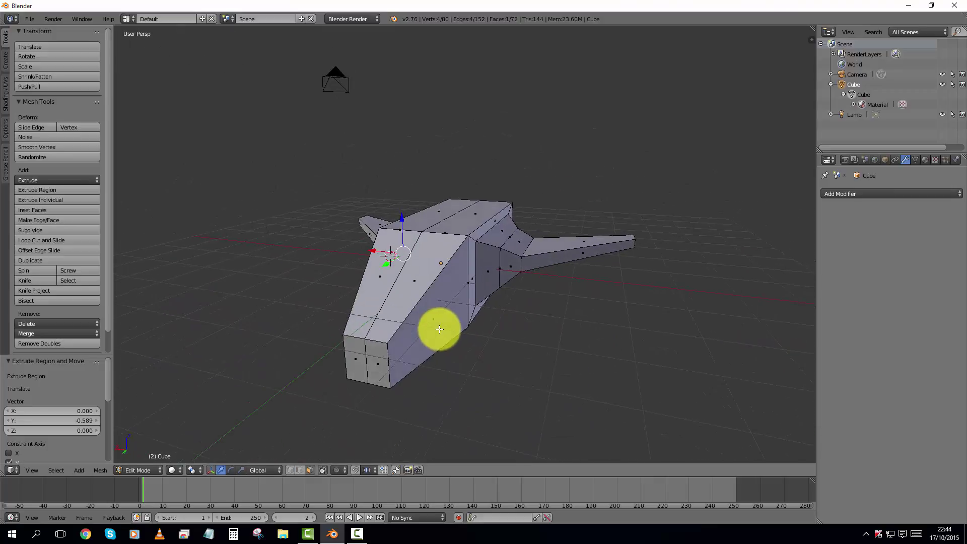
{"action": "scroll", "coordinate": [539, 319], "scroll_direction": "up", "scroll_amount": 4}
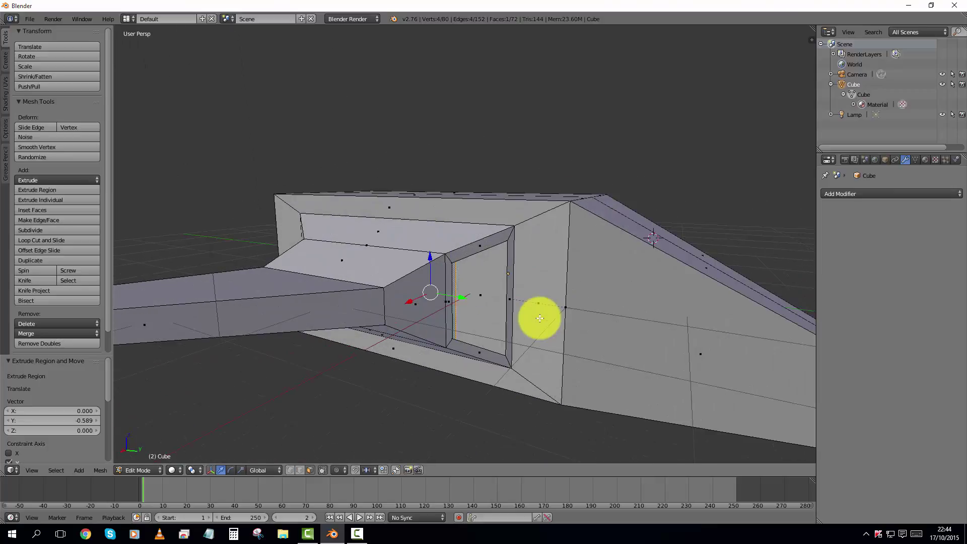
{"action": "middle_click_drag", "start_coordinate": [568, 320], "coordinate": [604, 305]}
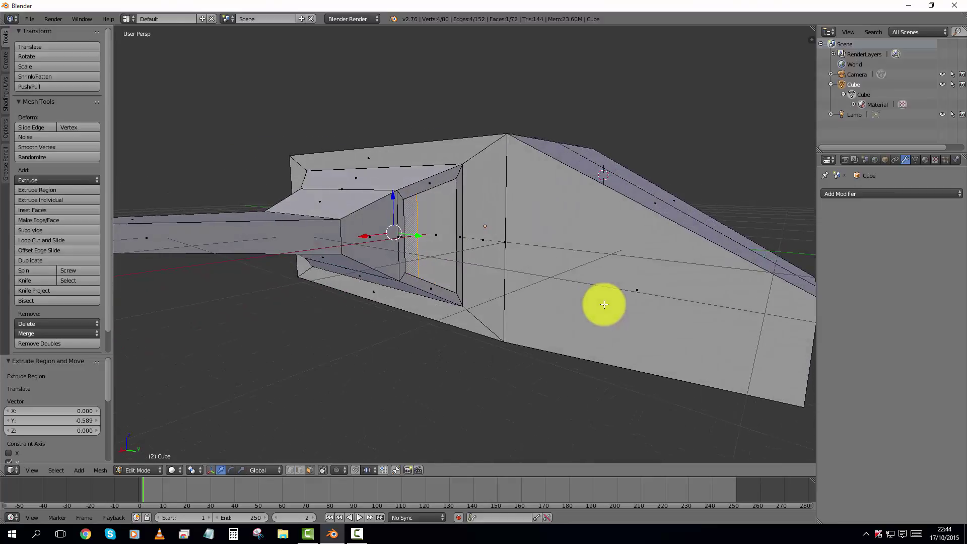